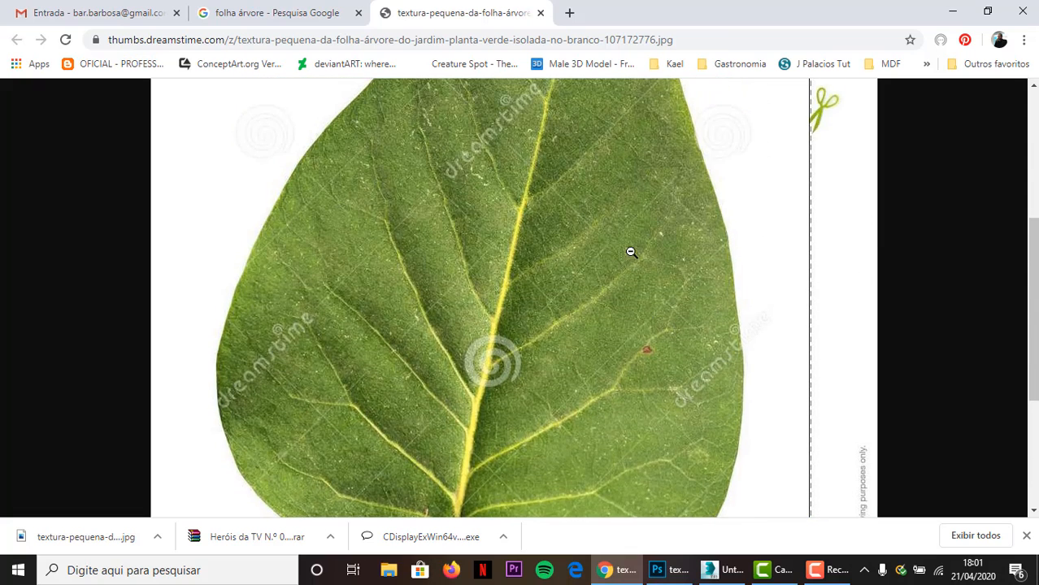
Step: Check the leaf photo in the browser, then switch to Photoshop and examine the leaf's edges against the black background
scroll(610, 265, "down", 3)
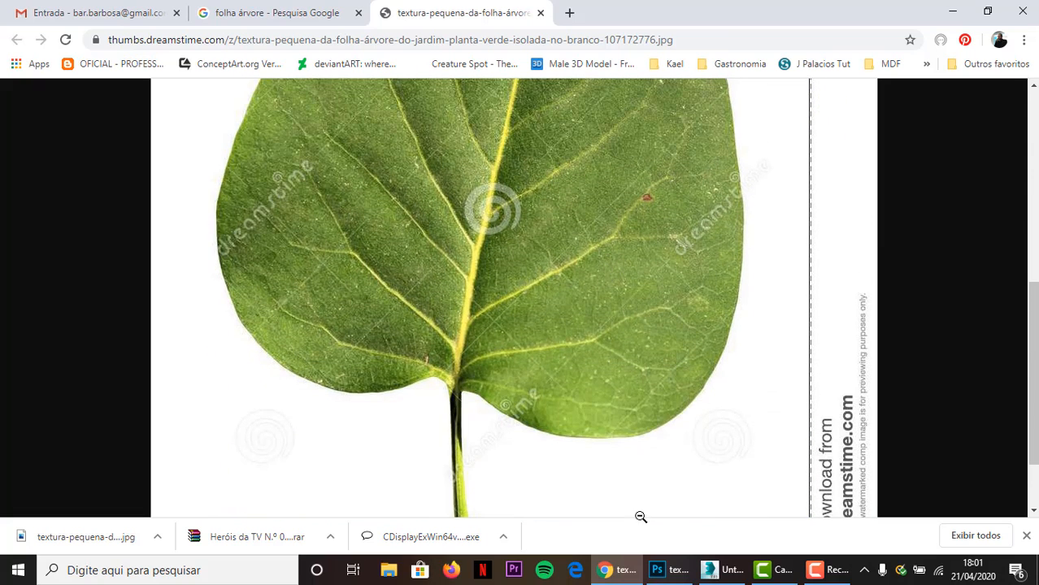
left_click(665, 575)
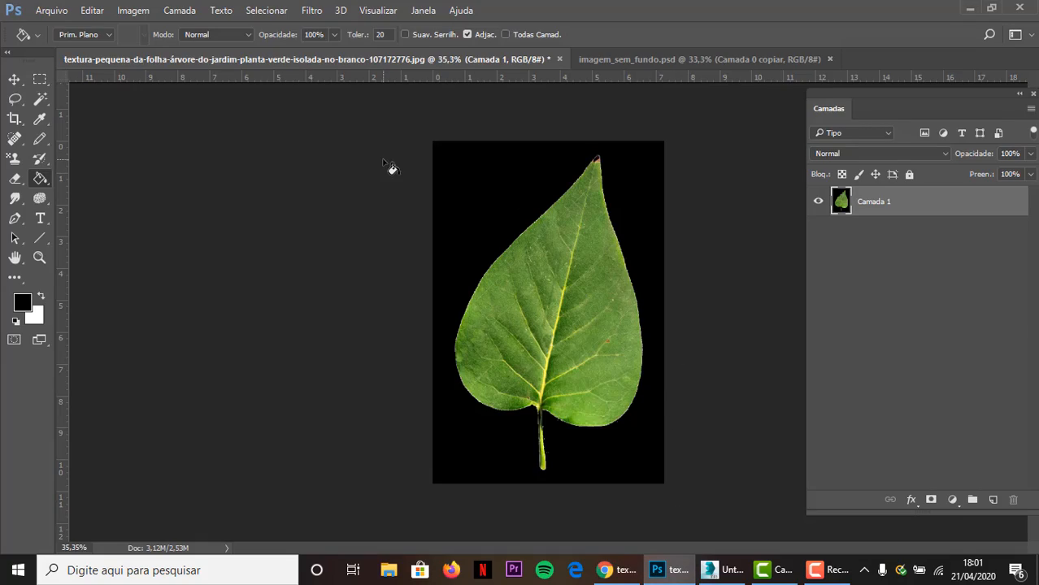
scroll(558, 303, "up", 6, "alt")
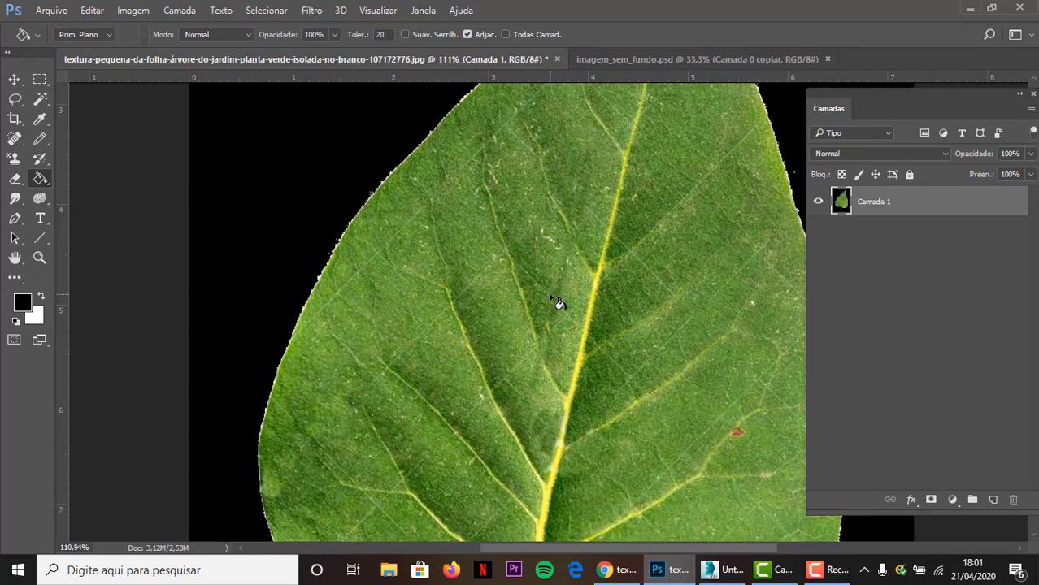
scroll(558, 303, "up", 2, "alt")
scroll(559, 280, "down", 3, "alt")
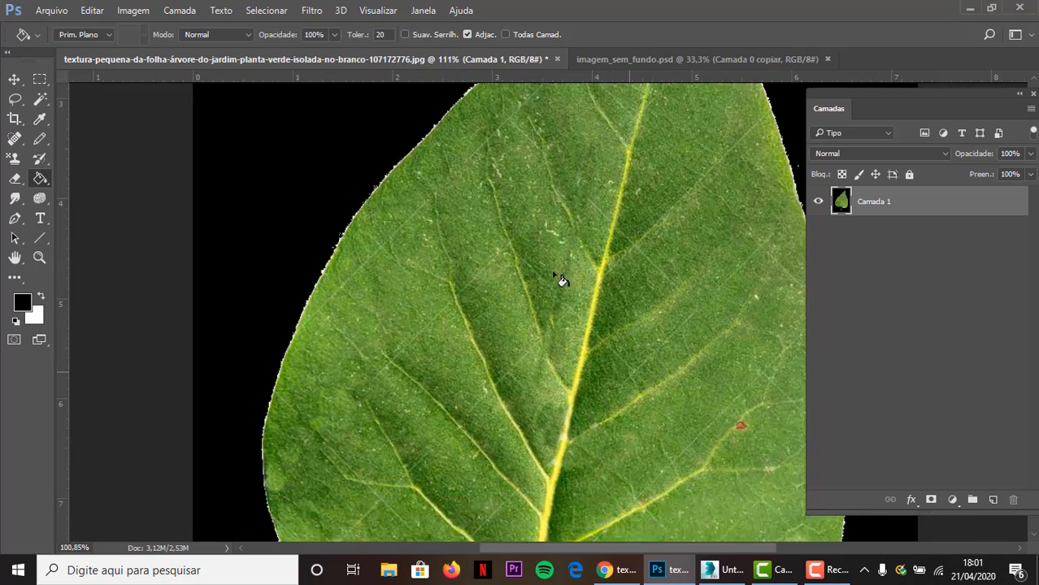
scroll(560, 280, "down", 4, "alt")
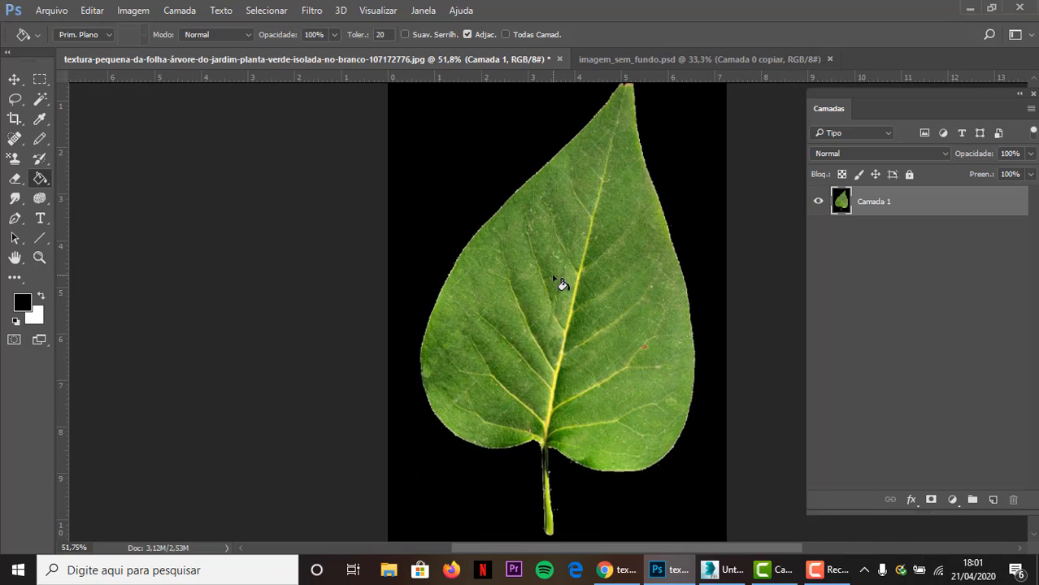
scroll(560, 282, "down", 2, "alt")
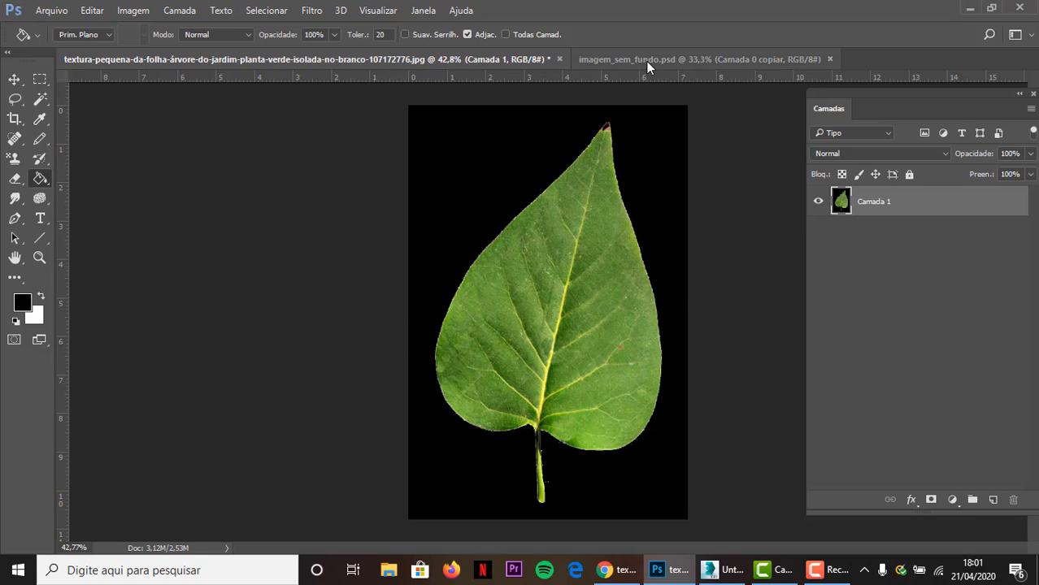
Step: Review imagem_sem_fundo.psd by hiding and showing the layers Camada 0 copiar and Camada 0 one at a time
left_click(673, 59)
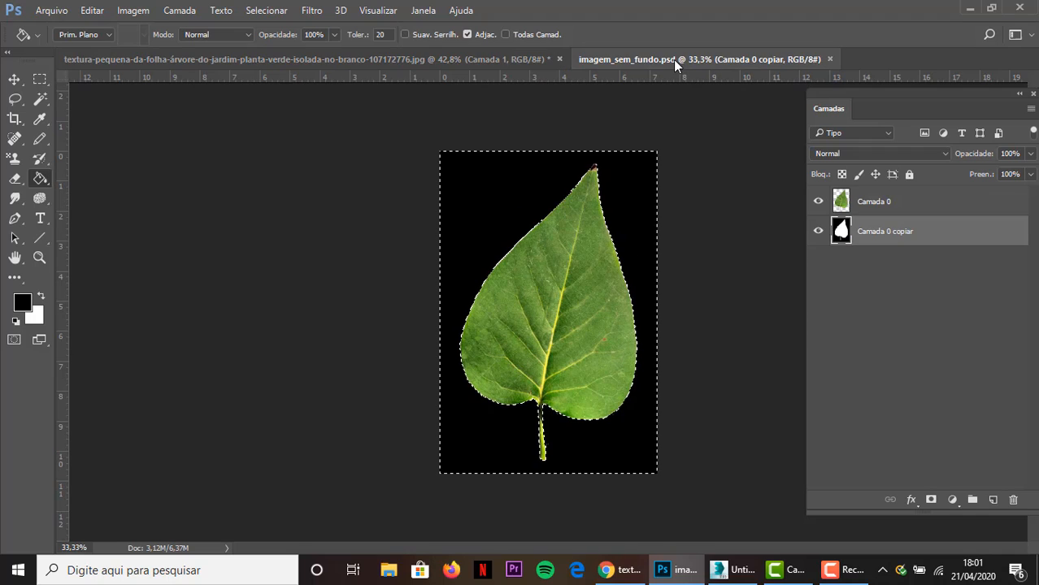
left_click(818, 232)
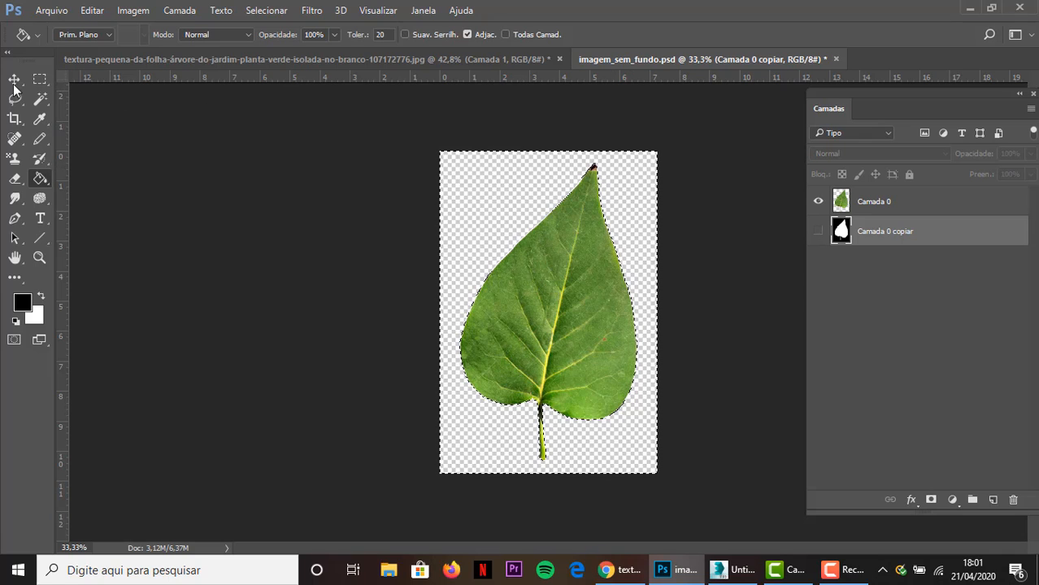
left_click(819, 232)
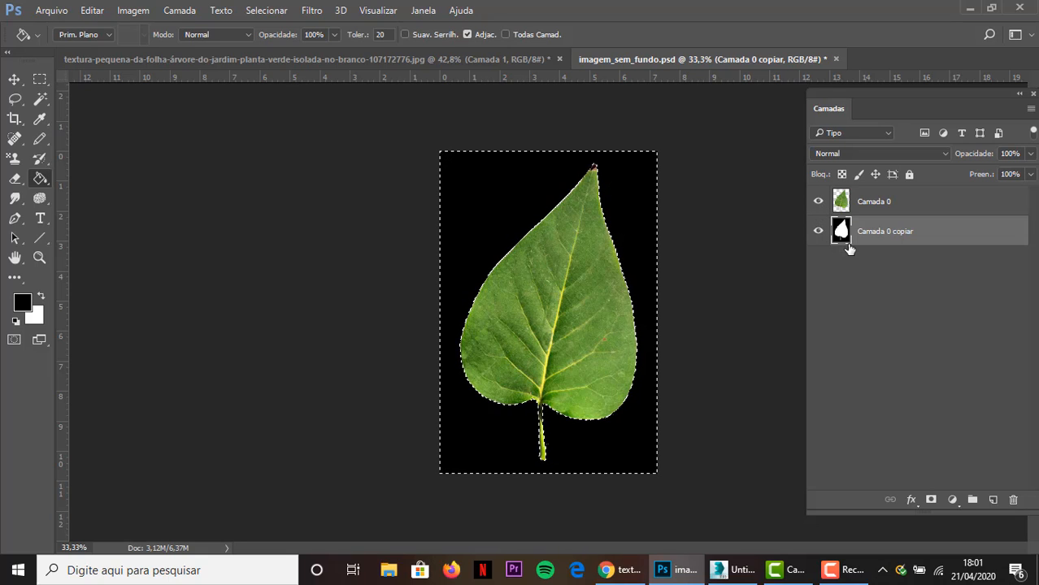
left_click(818, 202)
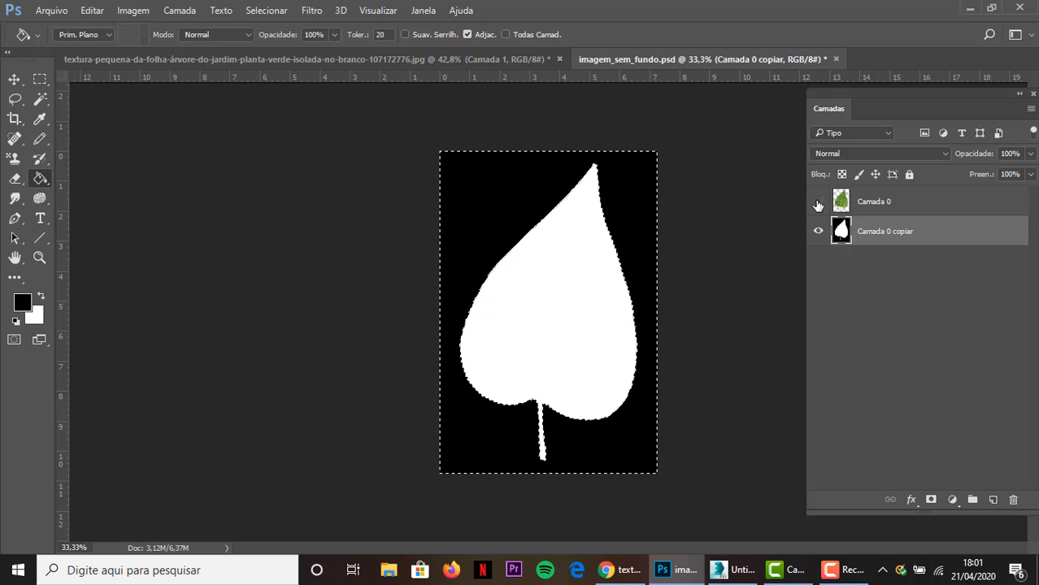
left_click(819, 202)
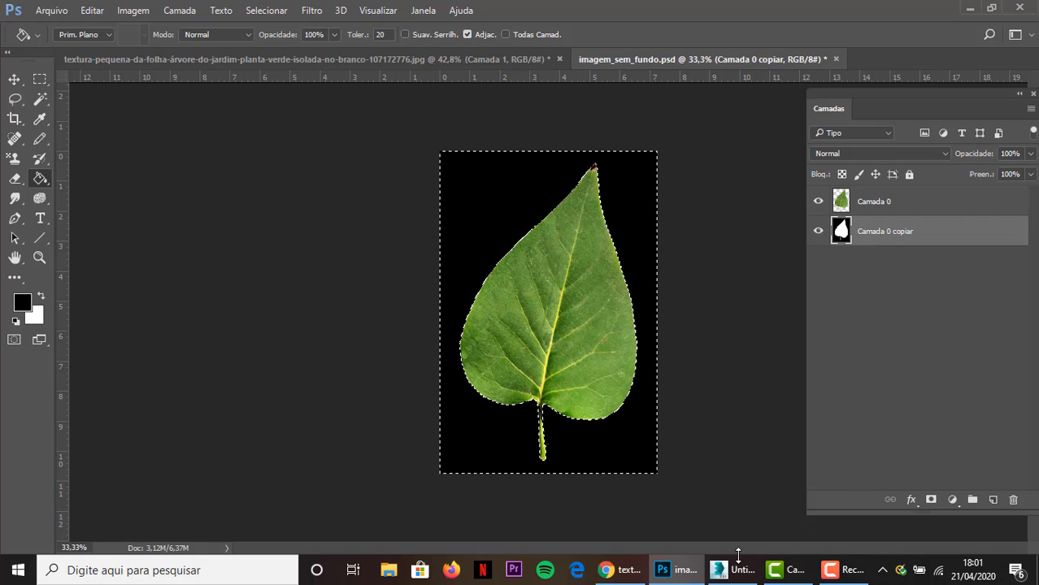
Step: Switch to 3ds Max and draw a ground plane about 108 long and 90 wide in the Perspective view
mouse_move(736, 569)
left_click(722, 508)
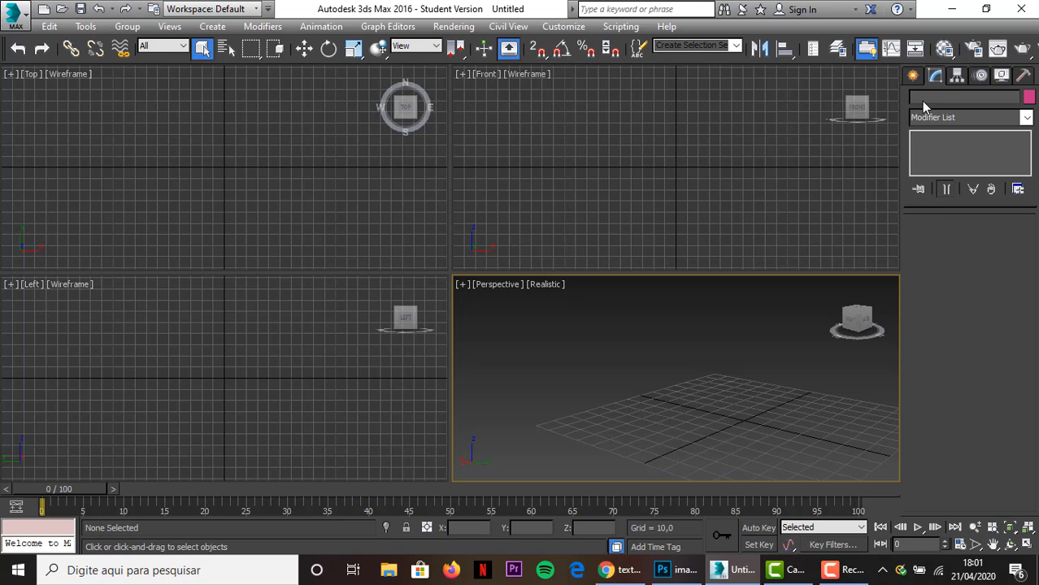
left_click(913, 76)
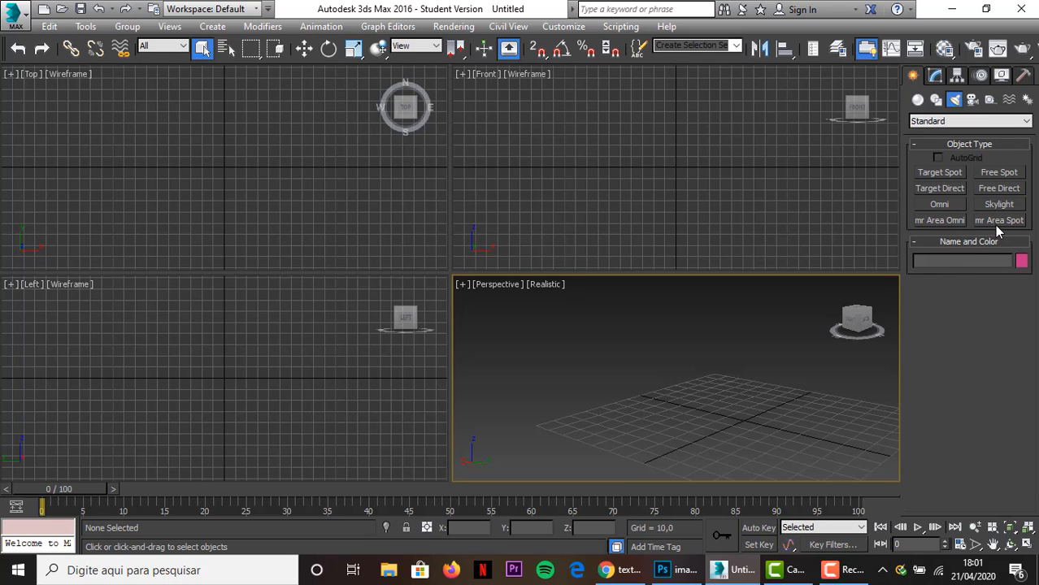
left_click(918, 99)
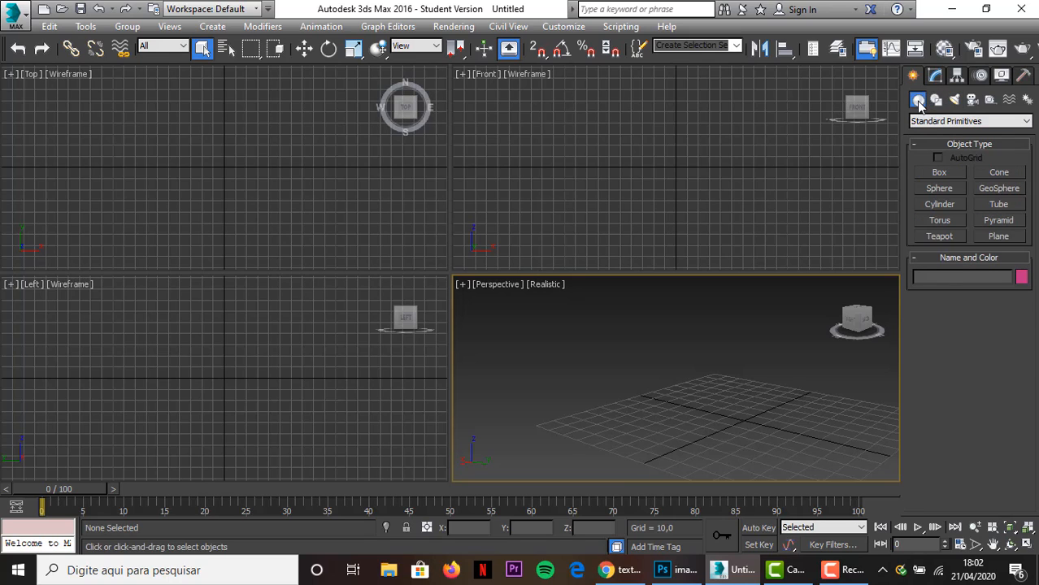
left_click(1000, 239)
left_click_drag(626, 412, 904, 412)
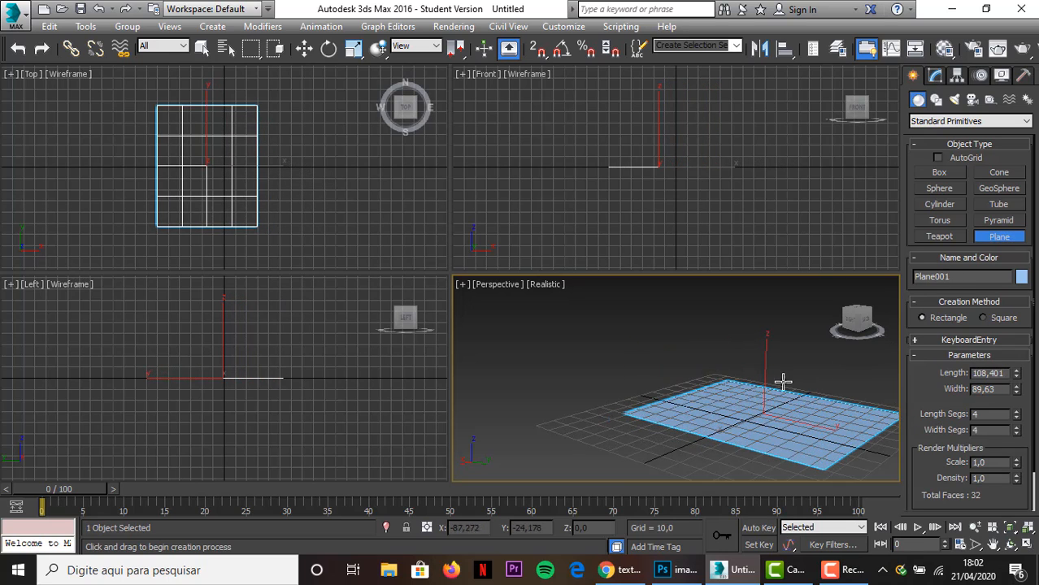
Step: Draw a second plane about 37 by 76 and move it over the ground plane at a height of about 15
left_click_drag(746, 403, 868, 389)
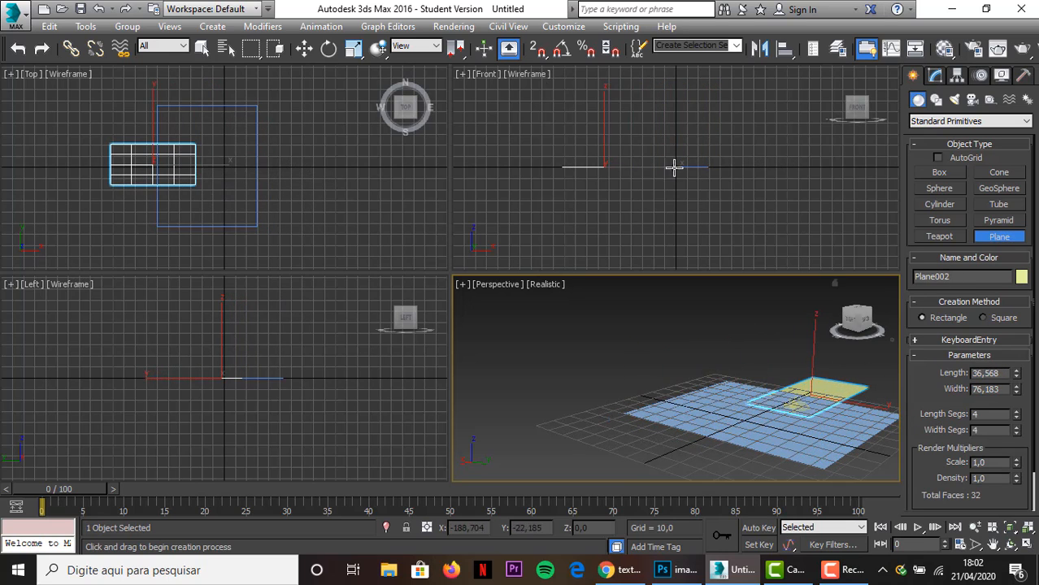
left_click(304, 48)
left_click_drag(811, 362, 817, 334)
left_click_drag(799, 374, 743, 399)
key("alt+w")
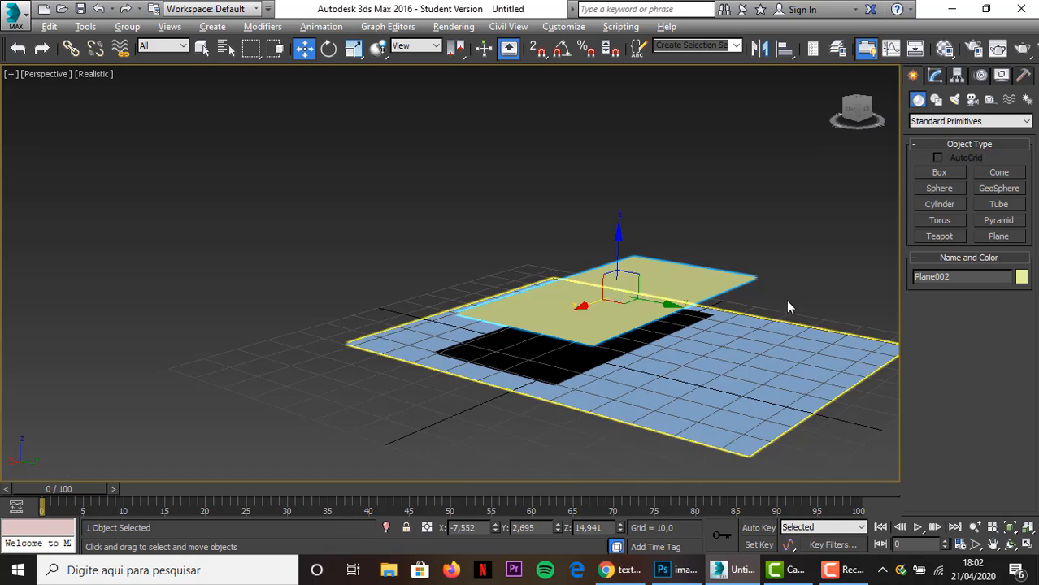
middle_click_drag(758, 258, 647, 227)
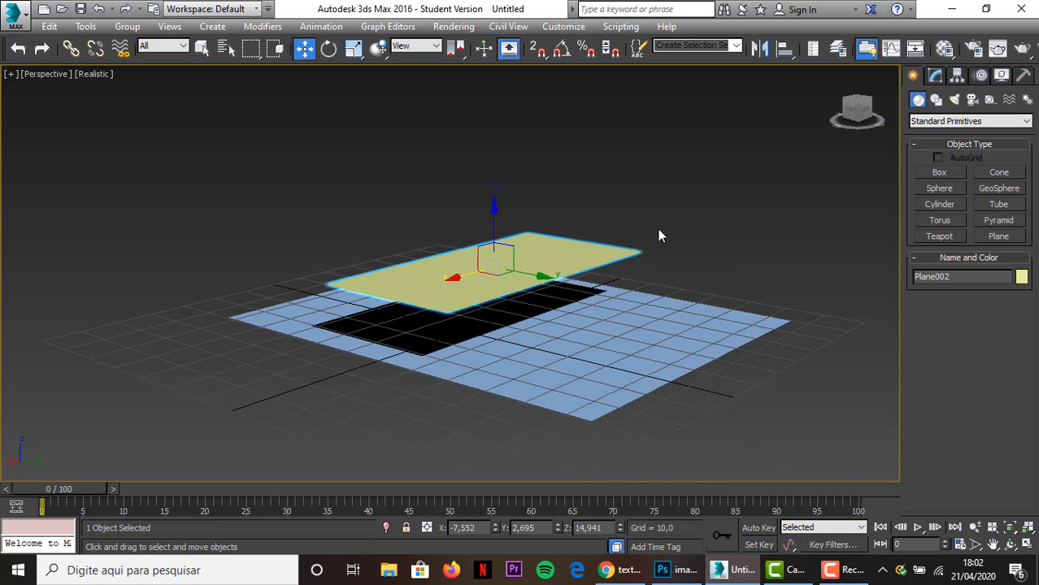
Step: Set the raised plane's length and width segments to 1
left_click(936, 76)
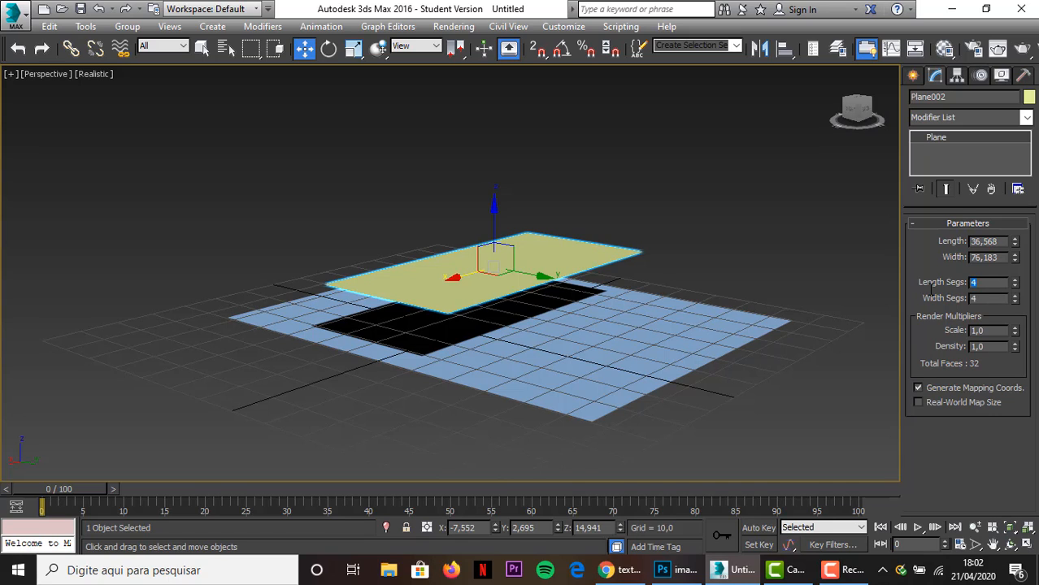
key("Tab")
left_click(821, 302)
Step: Set the raised plane's length and width to 25 each
left_click(577, 274)
left_click_drag(1005, 242, 951, 238)
type("25")
left_click_drag(995, 259, 924, 257)
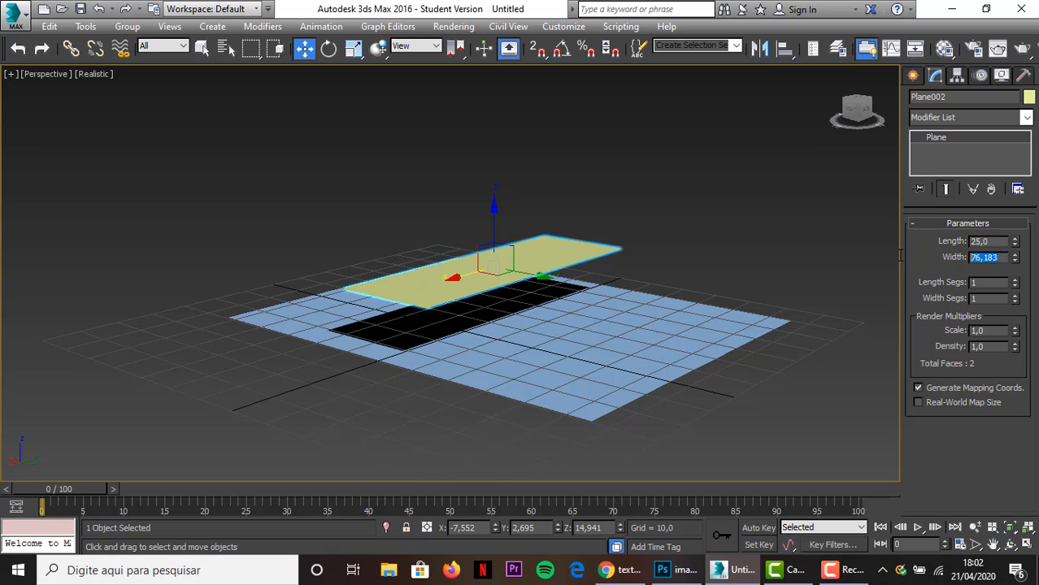
type("25")
left_click(696, 271)
Step: Open the Material Editor and replace the leaf material in the first slot with a copy of the blank neighbouring material
scroll(638, 268, "up", 2)
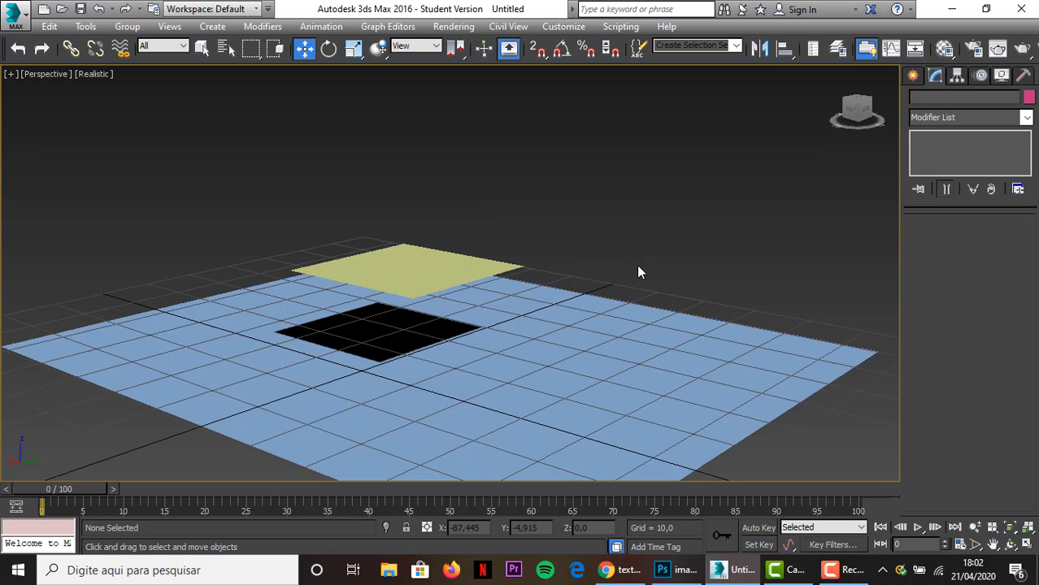
left_click_drag(842, 112, 832, 125)
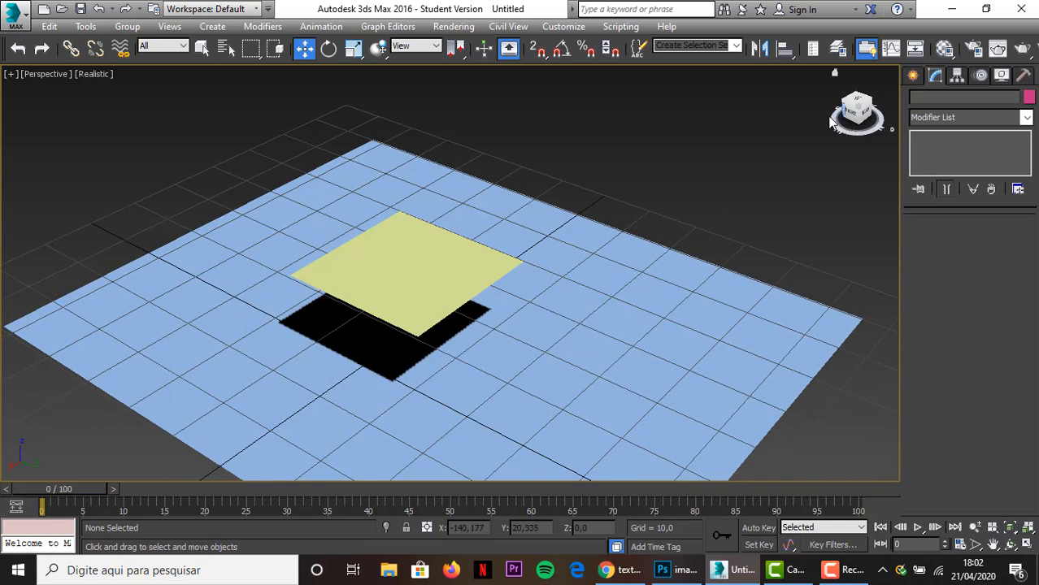
middle_click_drag(628, 199, 667, 223)
scroll(685, 234, "up", 2)
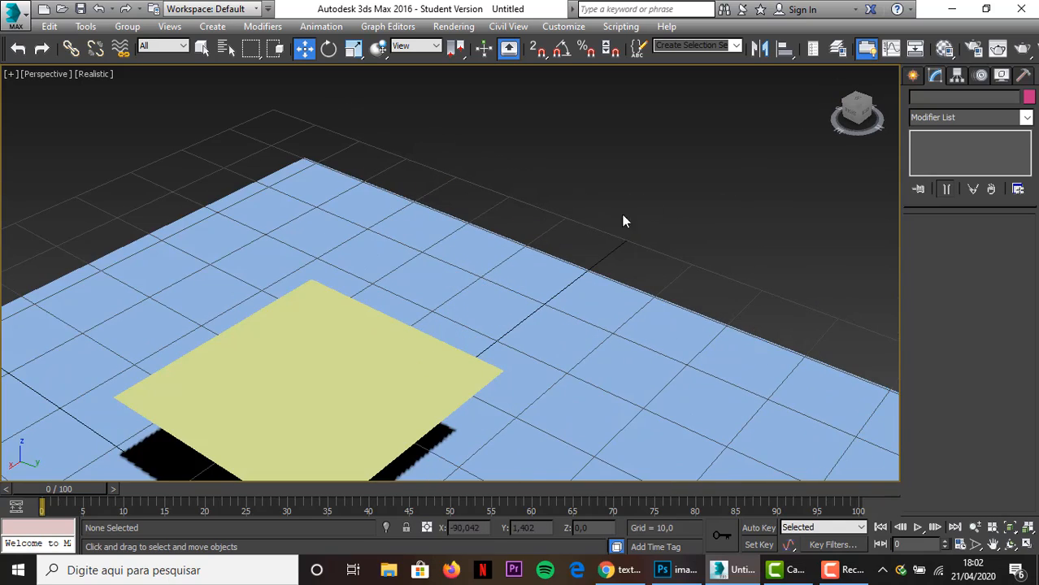
scroll(582, 237, "down", 2)
middle_click_drag(587, 239, 679, 190)
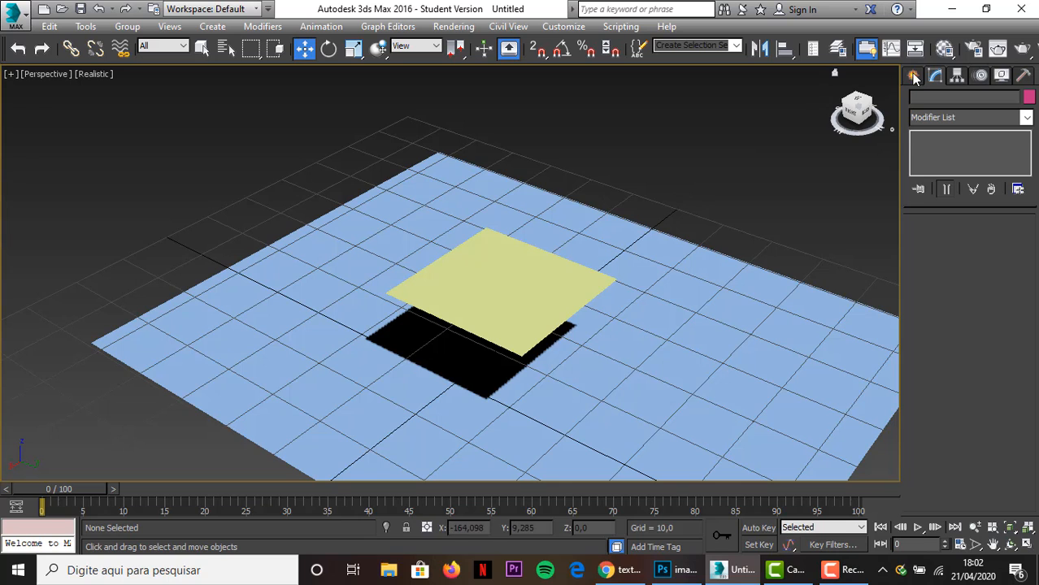
left_click(944, 48)
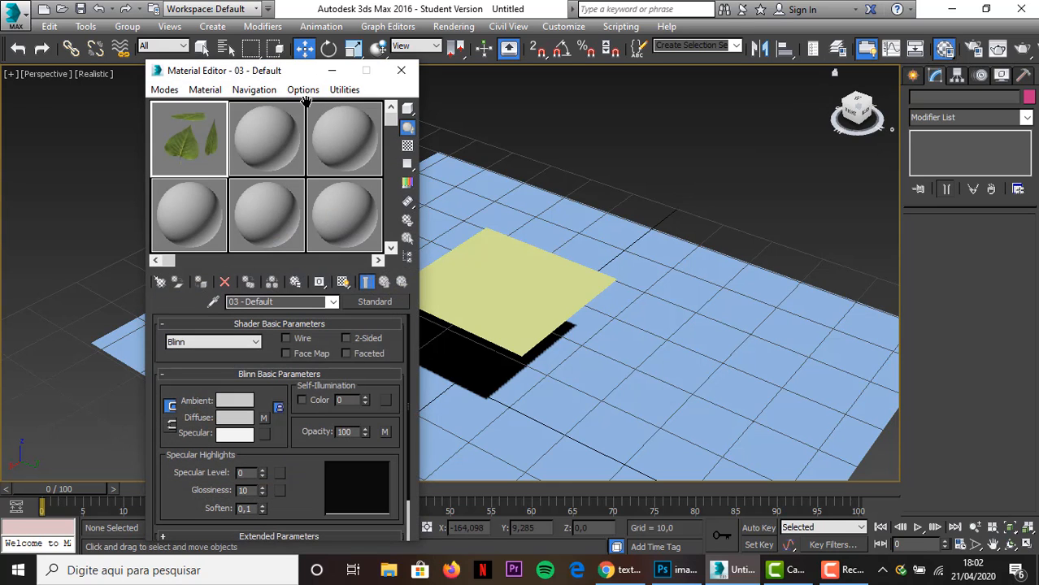
left_click_drag(269, 147, 199, 142)
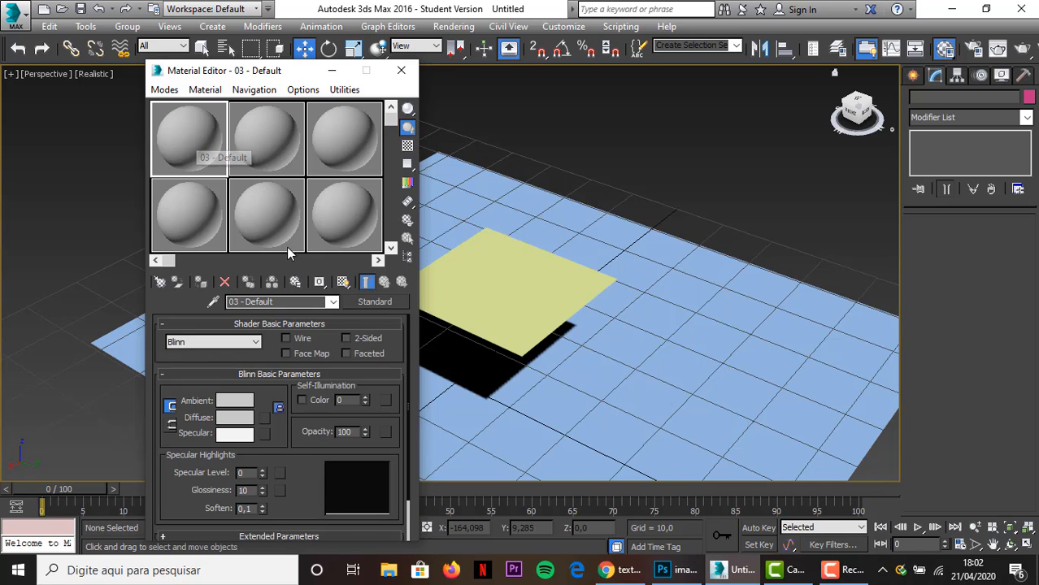
Step: Load imagem_sem_fundo.psd as the material's diffuse bitmap, using the Individual Layer option with Camada 0
left_click(264, 419)
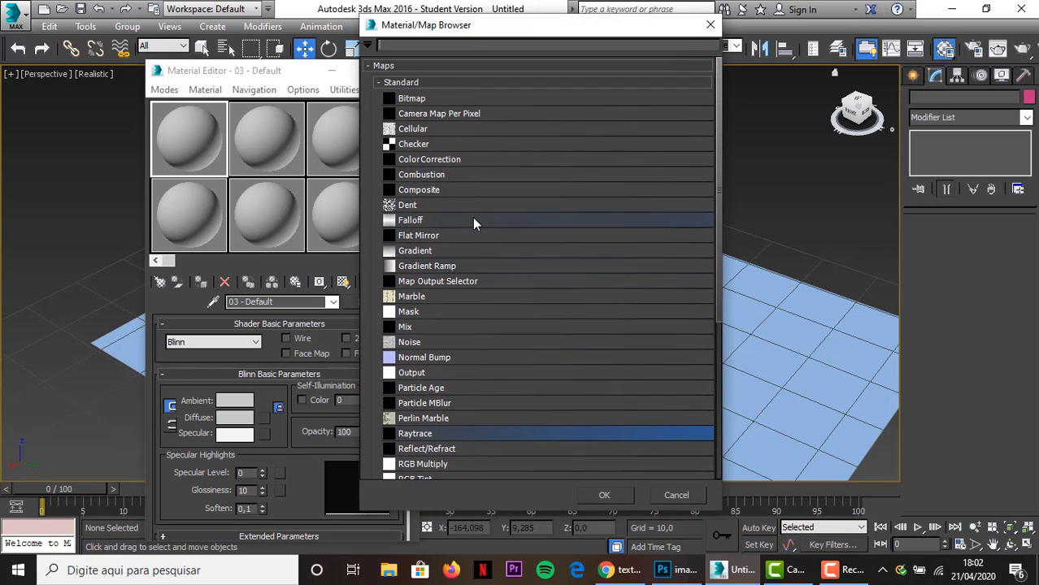
double_click(424, 98)
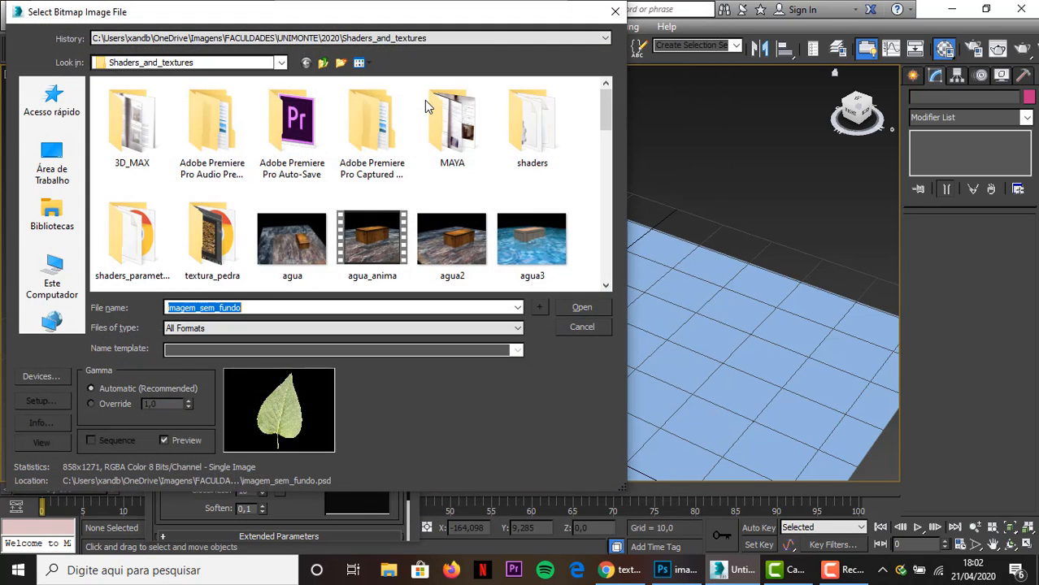
scroll(444, 211, "down", 5)
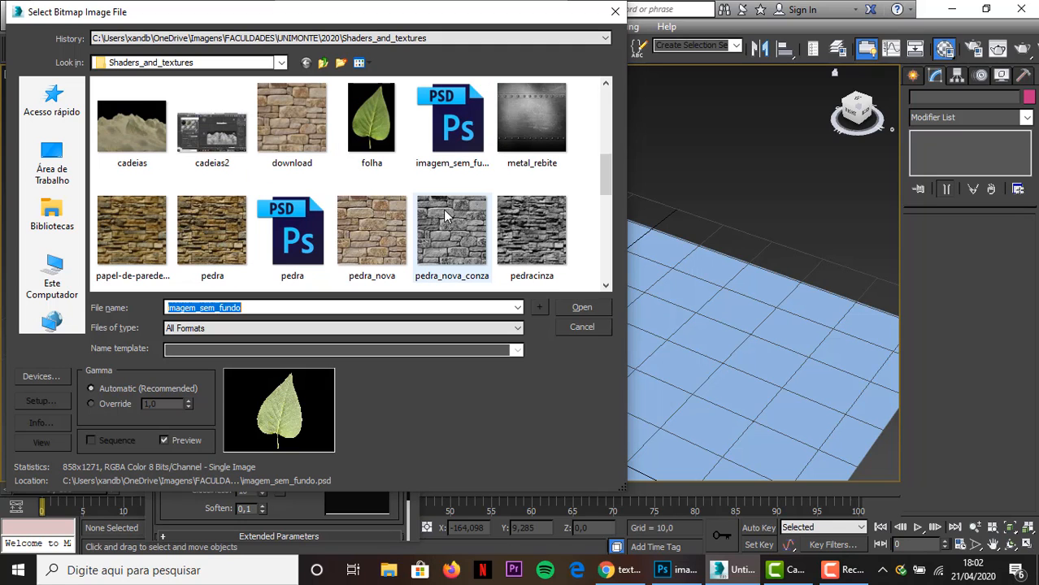
left_click(459, 158)
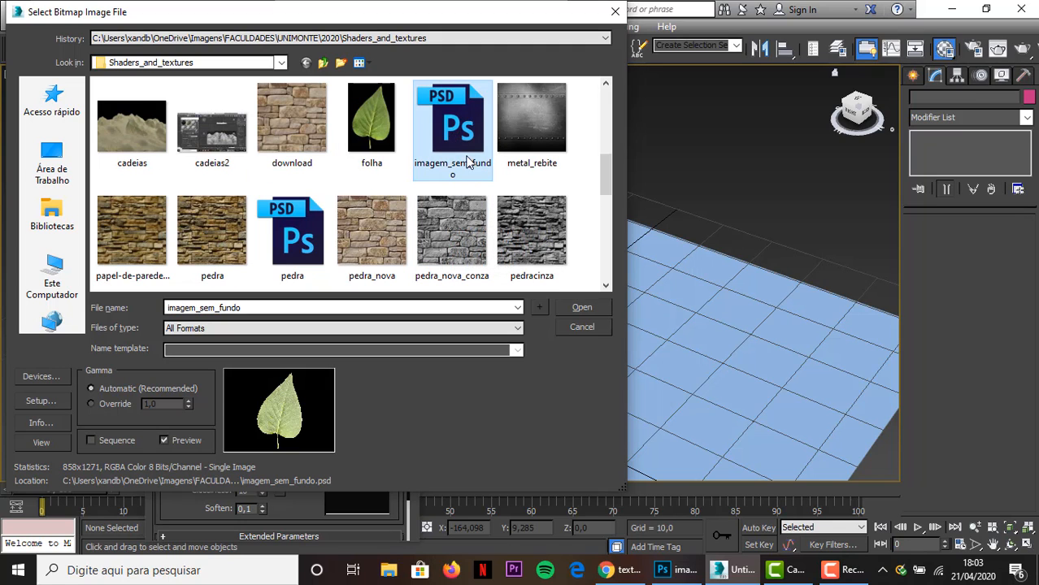
left_click(566, 308)
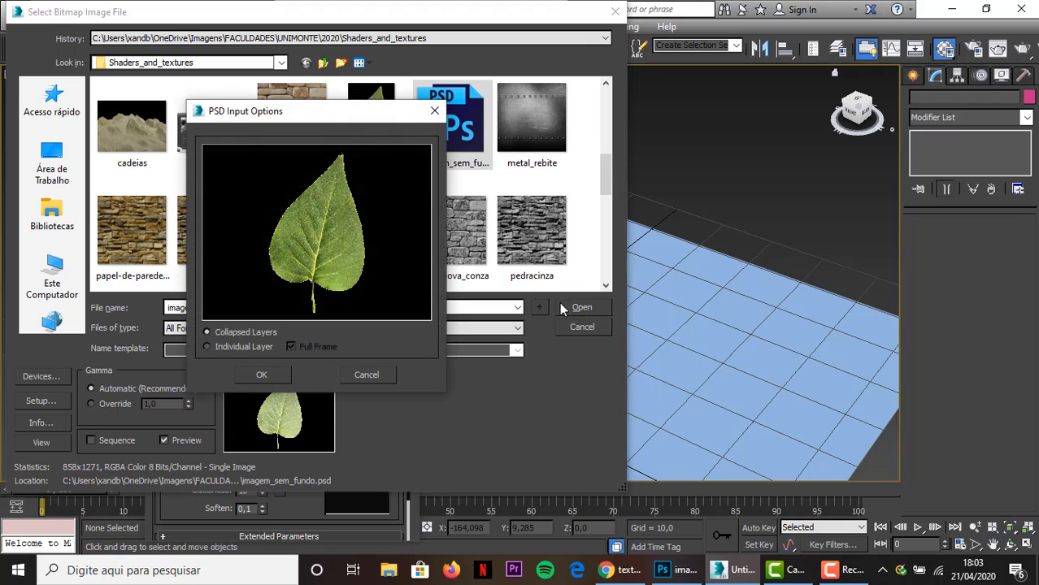
left_click(208, 346)
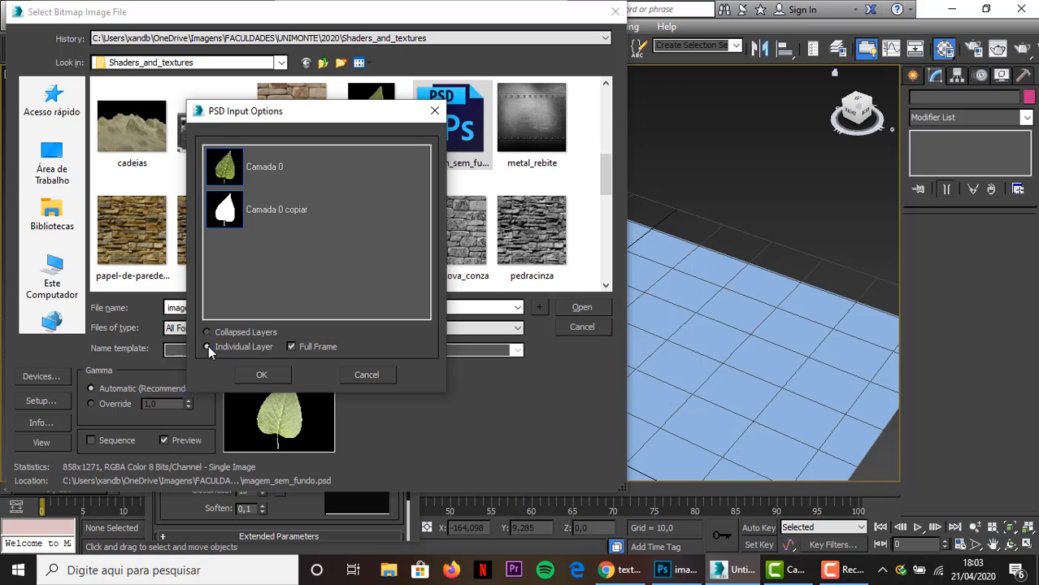
left_click(271, 170)
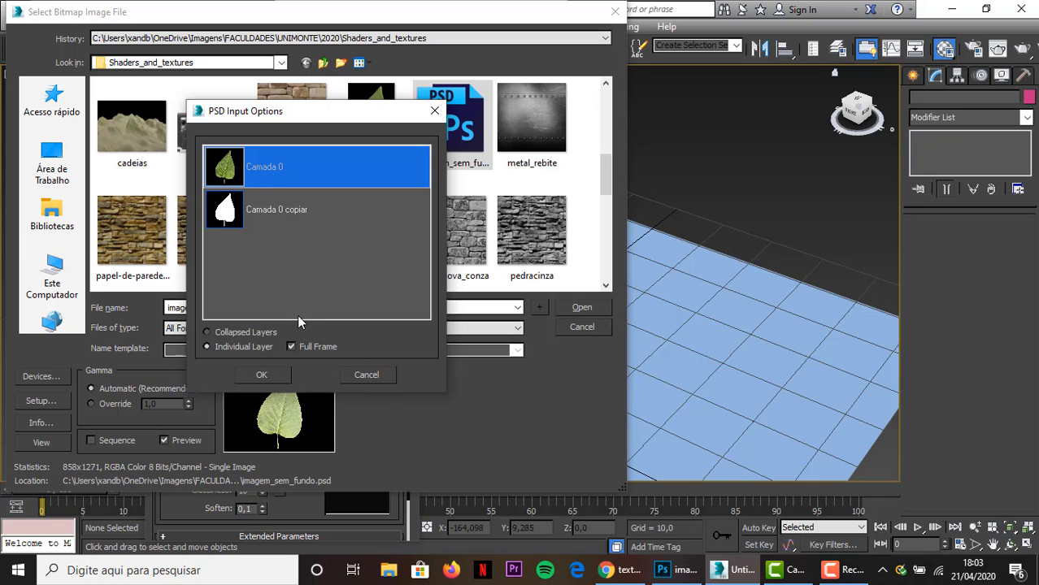
left_click(262, 375)
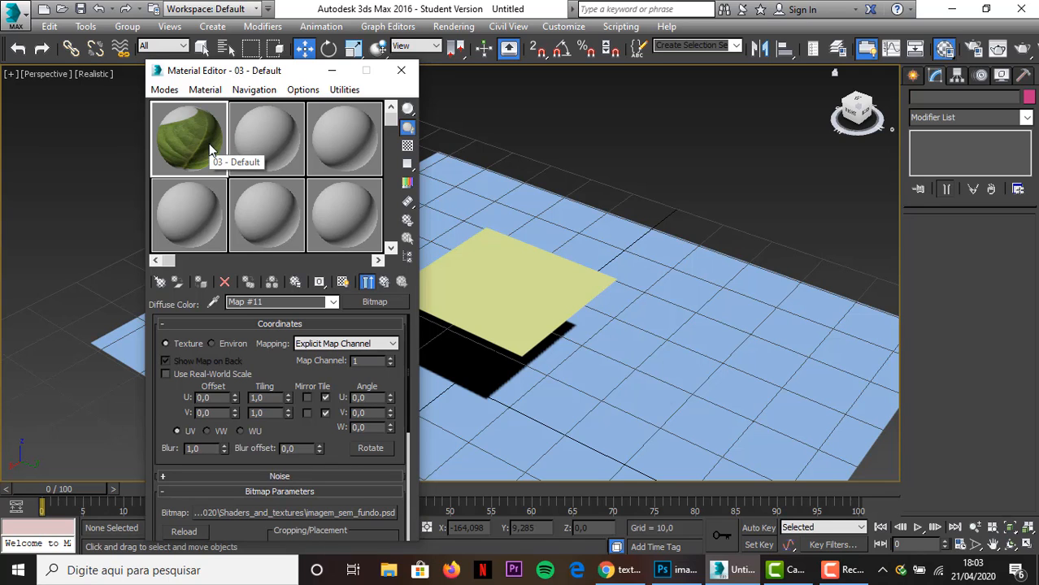
Step: Assign the leaf material to the raised 25 by 25 plane
left_click(492, 260)
left_click(200, 282)
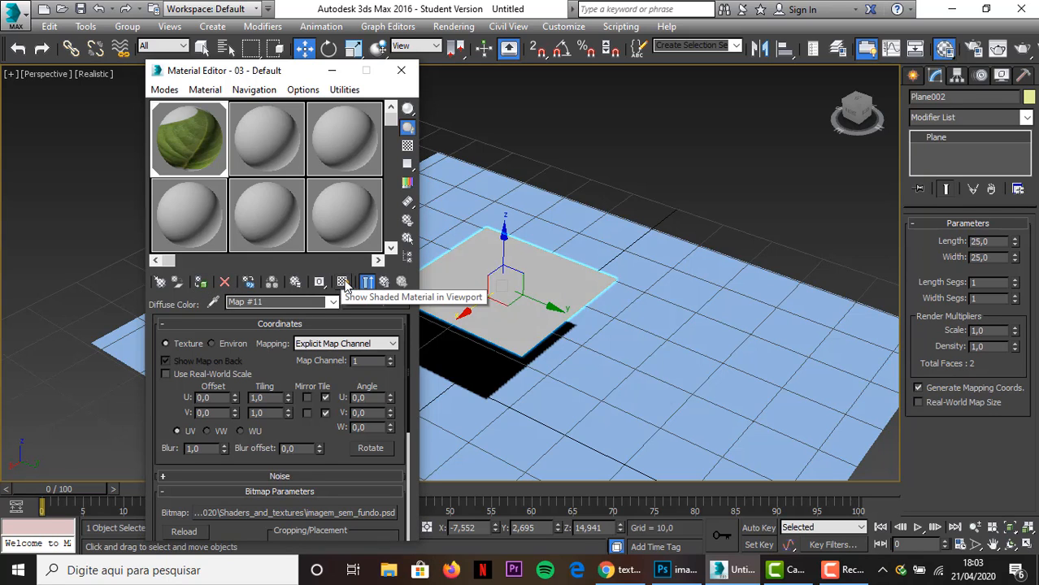
Step: Show the diffuse leaf texture on the plane in the viewport, then return to the parent material 03 - Default and expand its map list
left_click(342, 282)
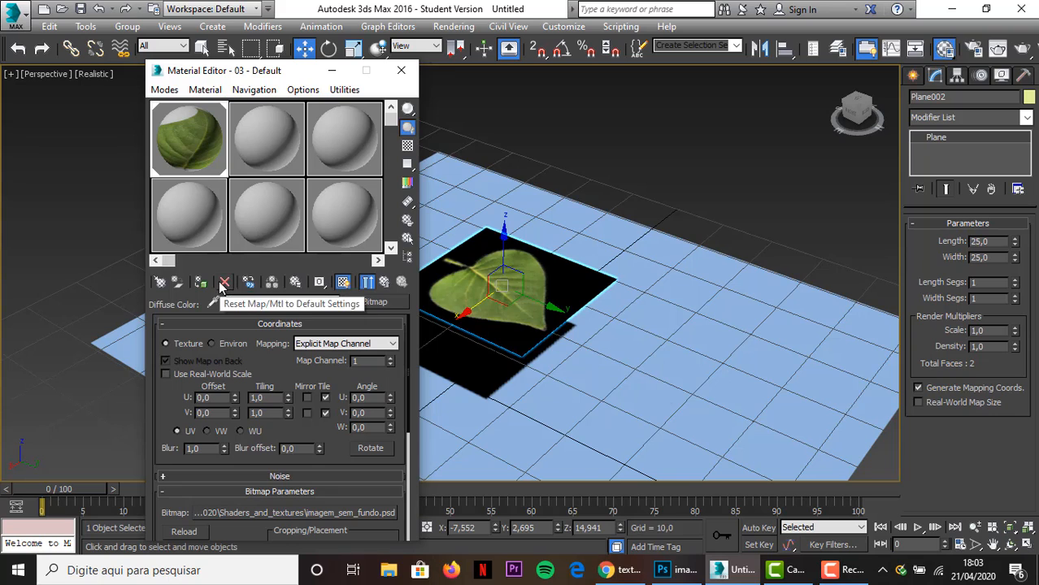
left_click(332, 302)
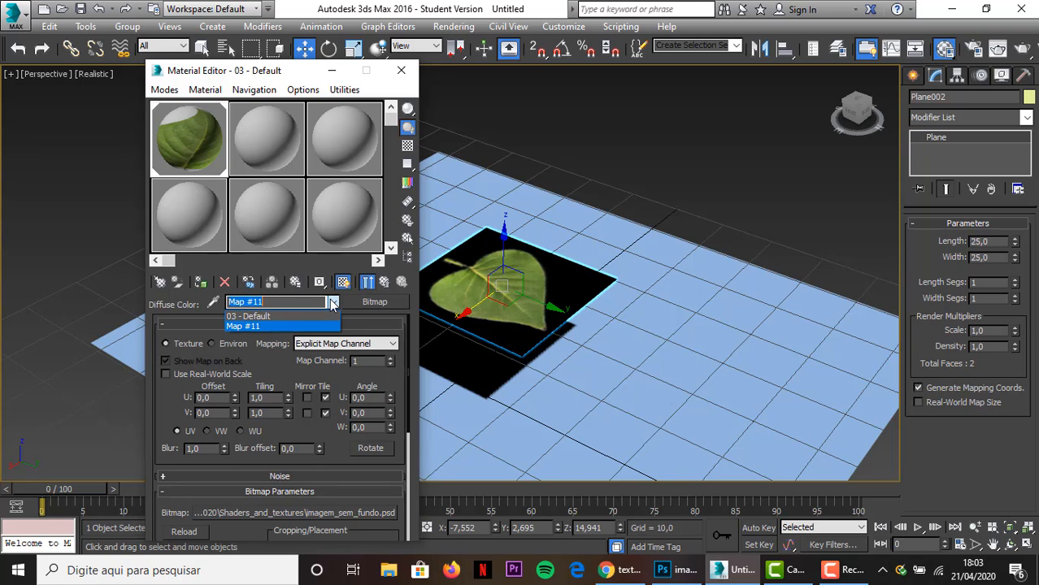
left_click(332, 304)
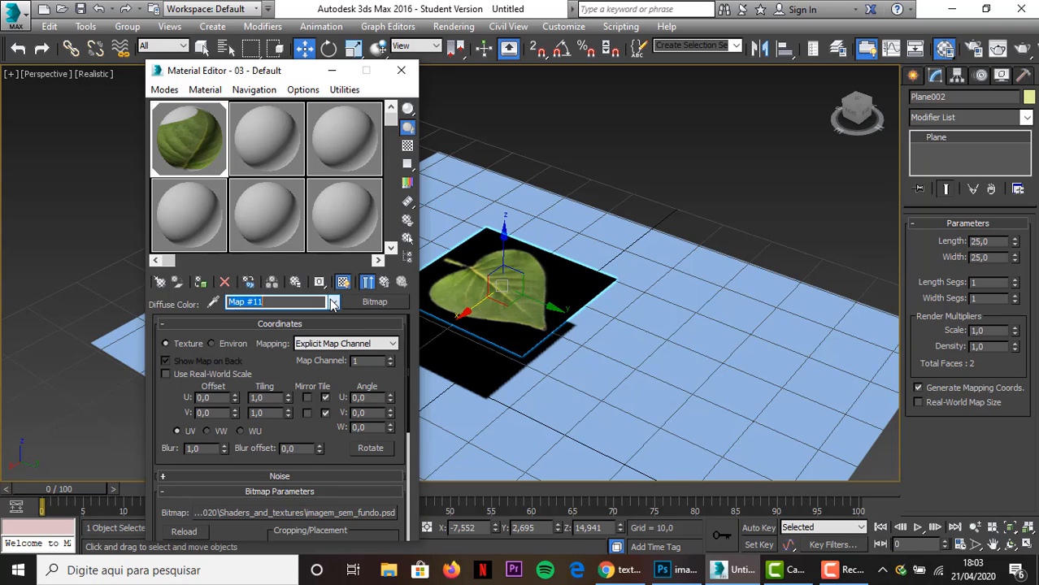
left_click(172, 323)
left_click(166, 325)
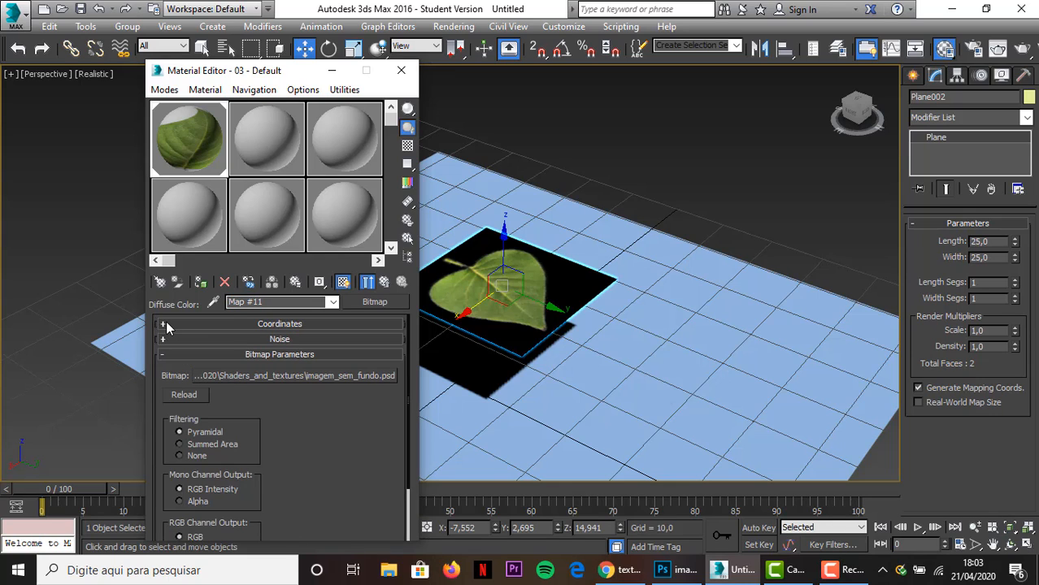
left_click(166, 355)
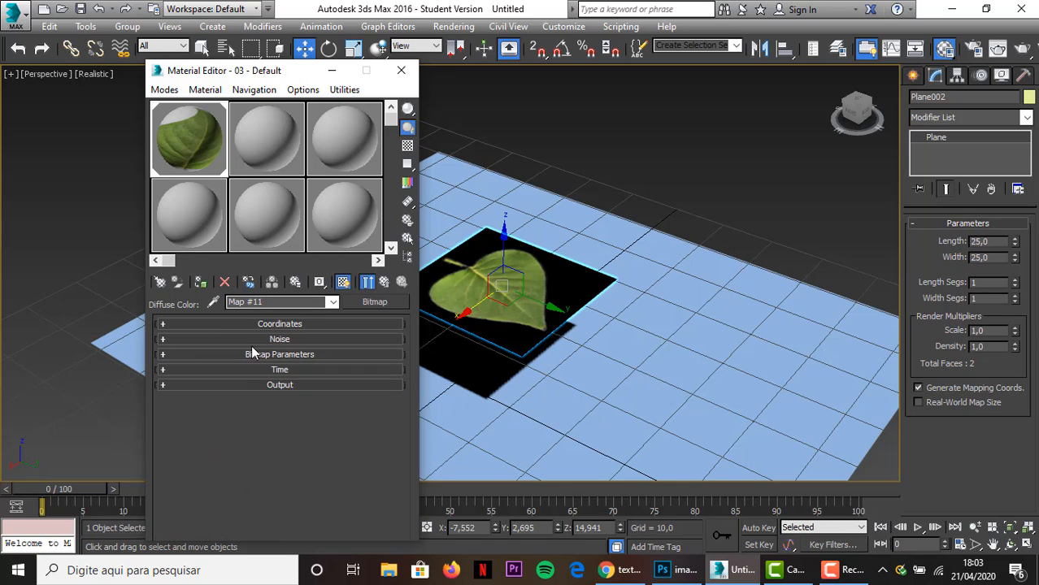
left_click(332, 303)
left_click(296, 316)
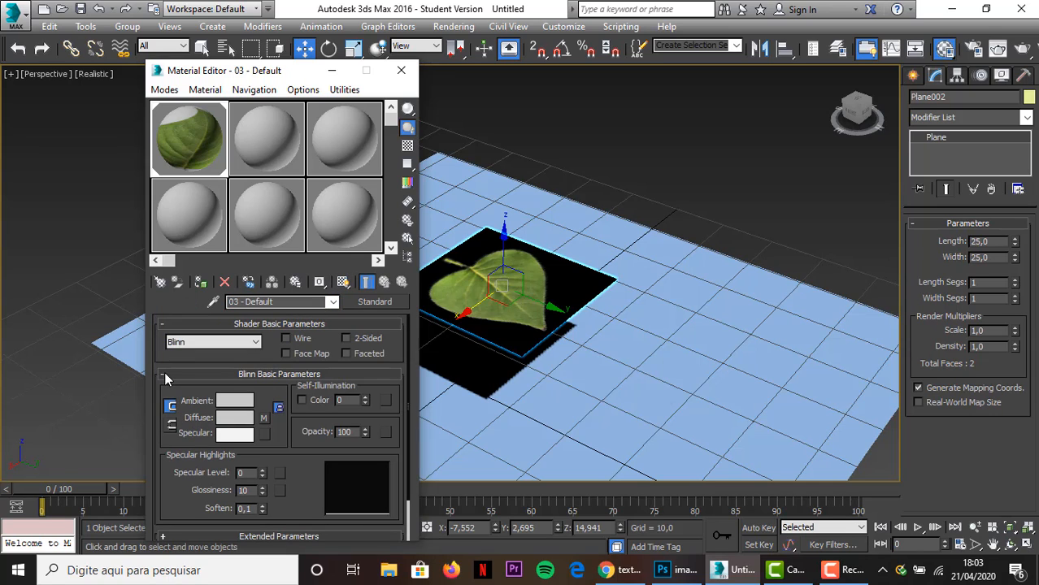
left_click(165, 373)
left_click(261, 420)
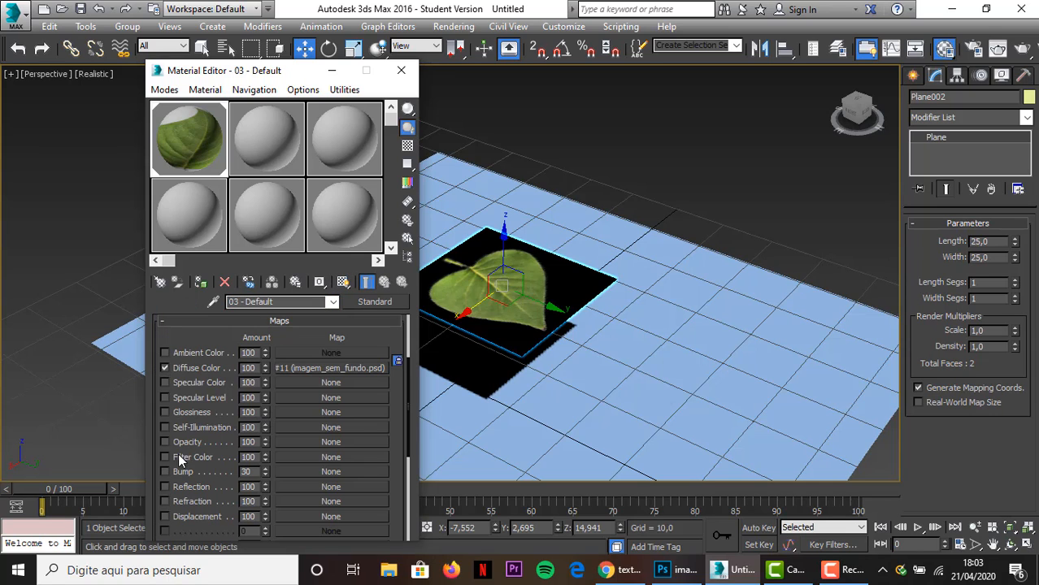
Step: Load imagem_sem_fundo.psd as the material's opacity bitmap, using the Individual Layer option with Camada 0 copiar
left_click(301, 443)
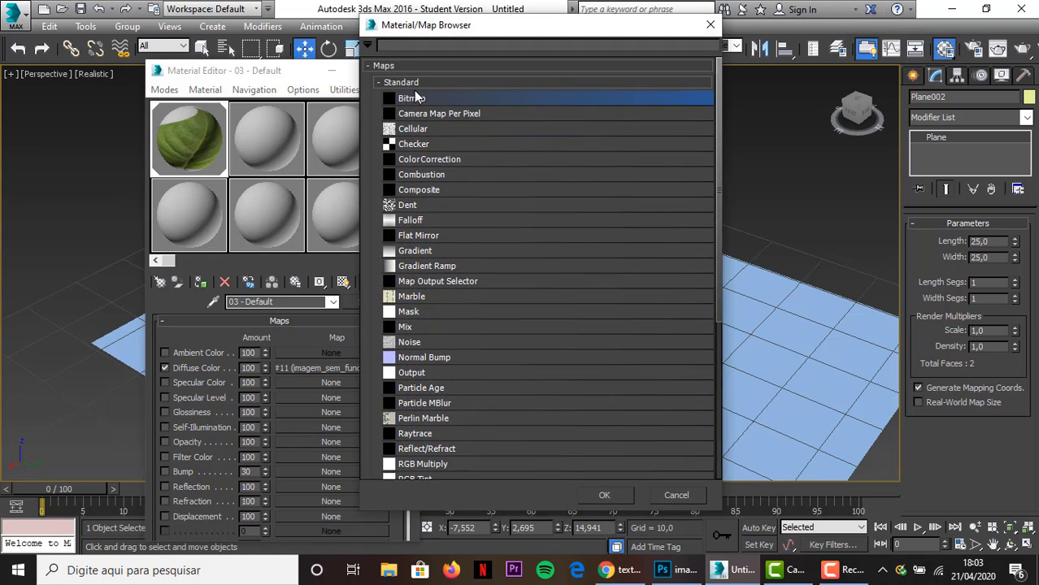
double_click(411, 99)
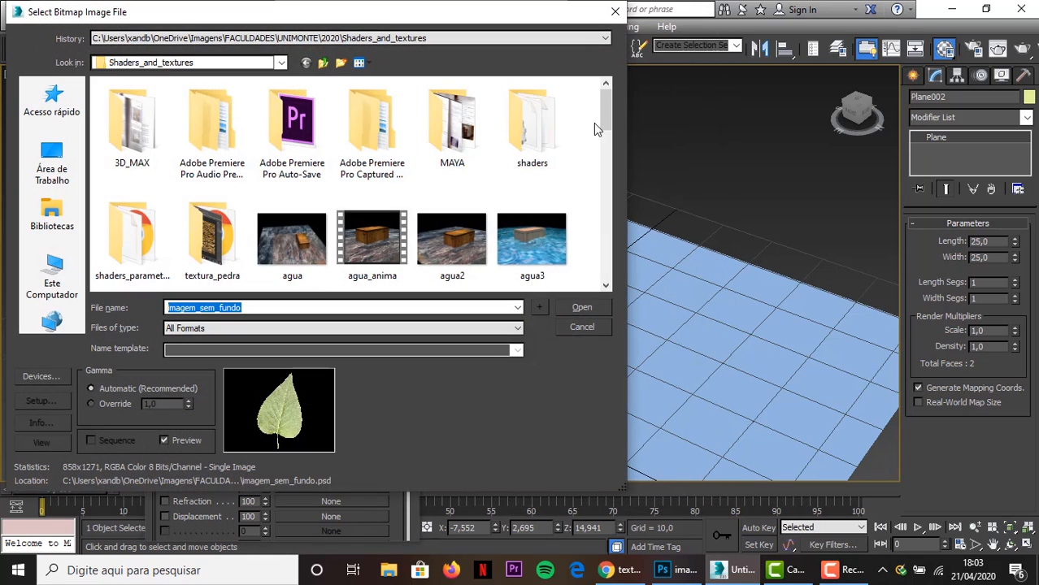
left_click_drag(604, 122, 605, 178)
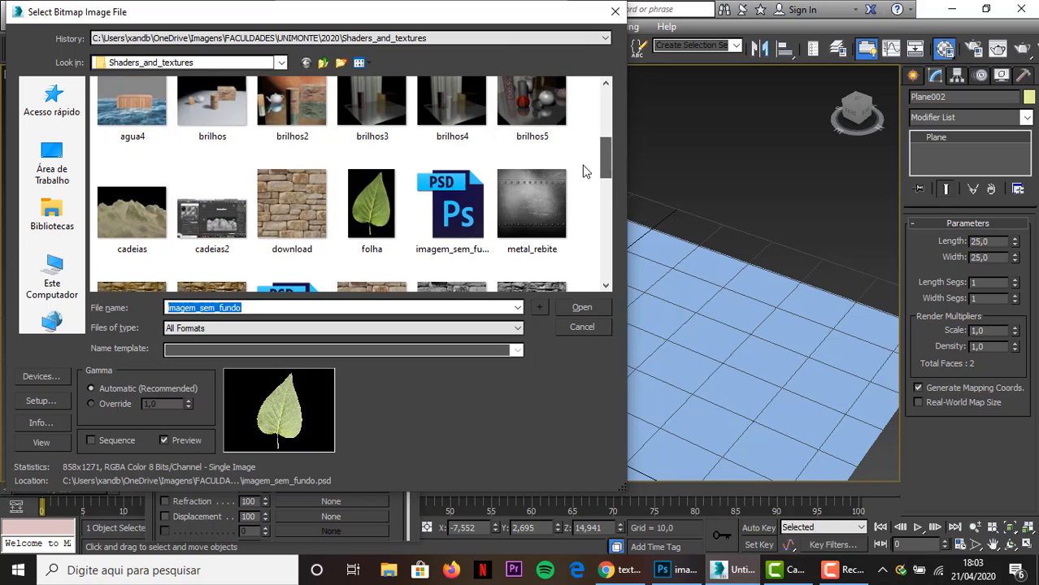
left_click(458, 213)
left_click(579, 307)
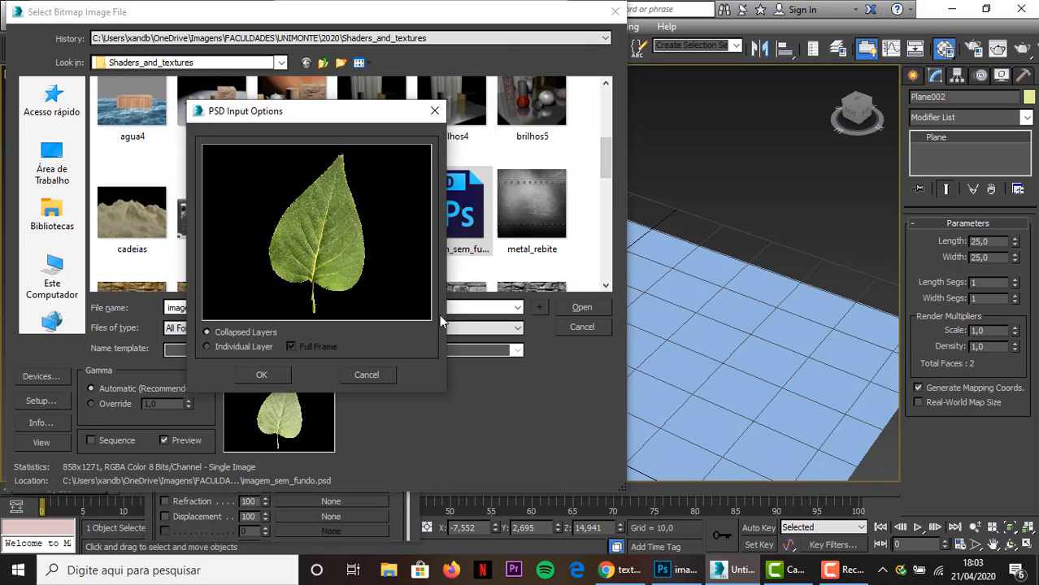
left_click(242, 347)
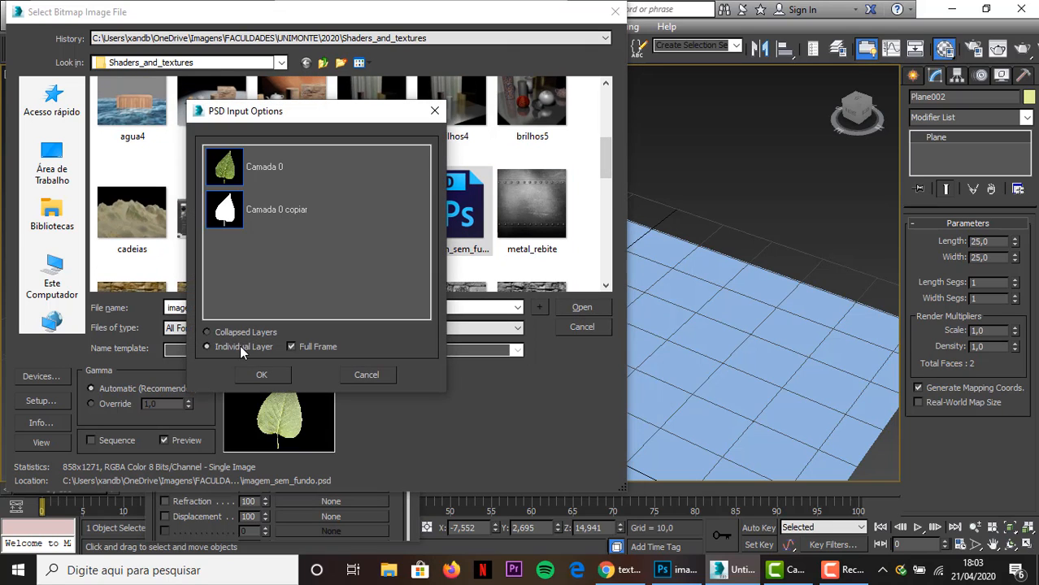
left_click(233, 219)
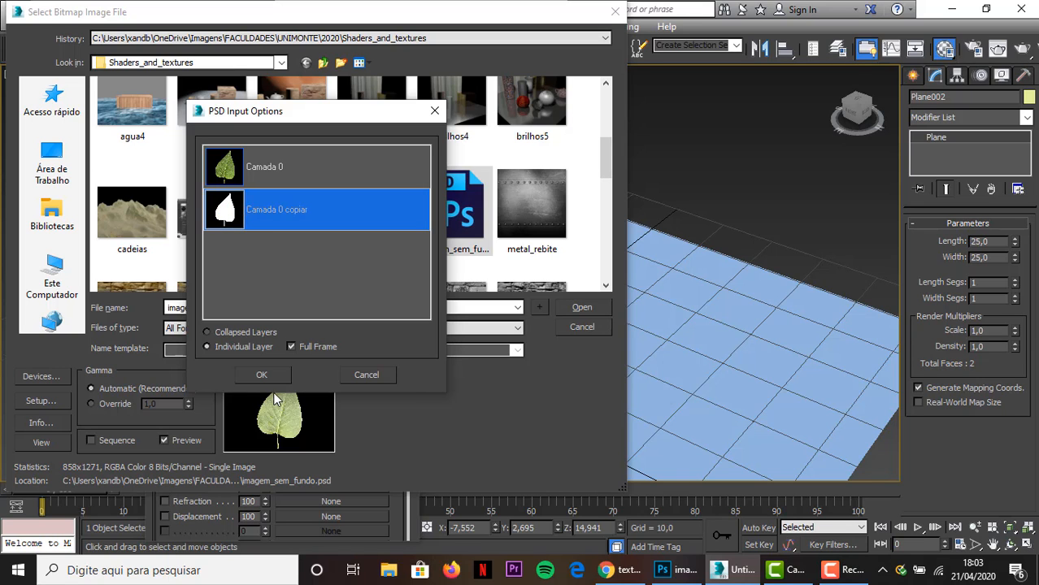
left_click(269, 371)
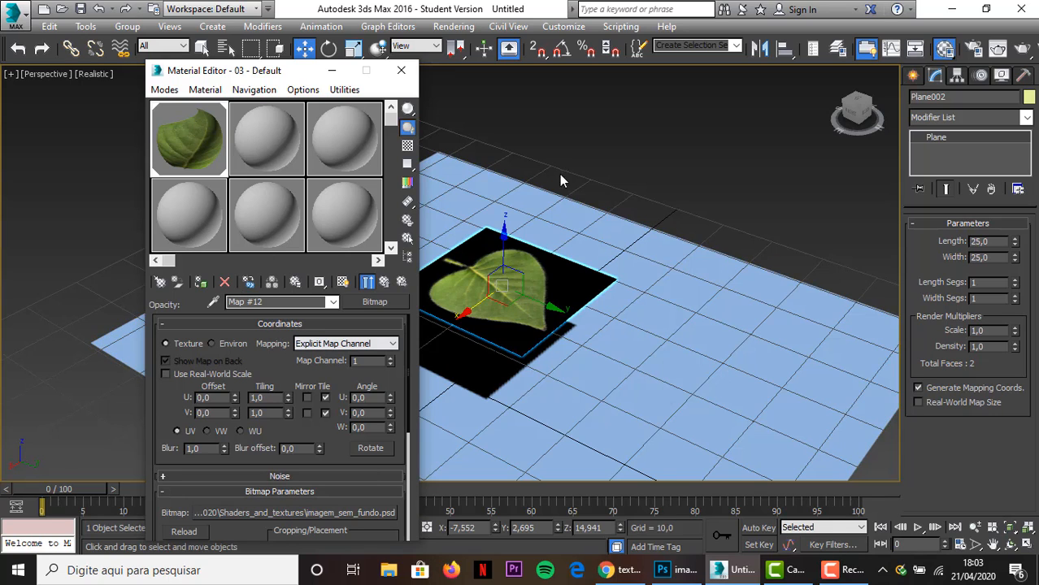
Step: Display the opacity map on the plane in the viewport and render the perspective view to check the leaf cutout
left_click(343, 281)
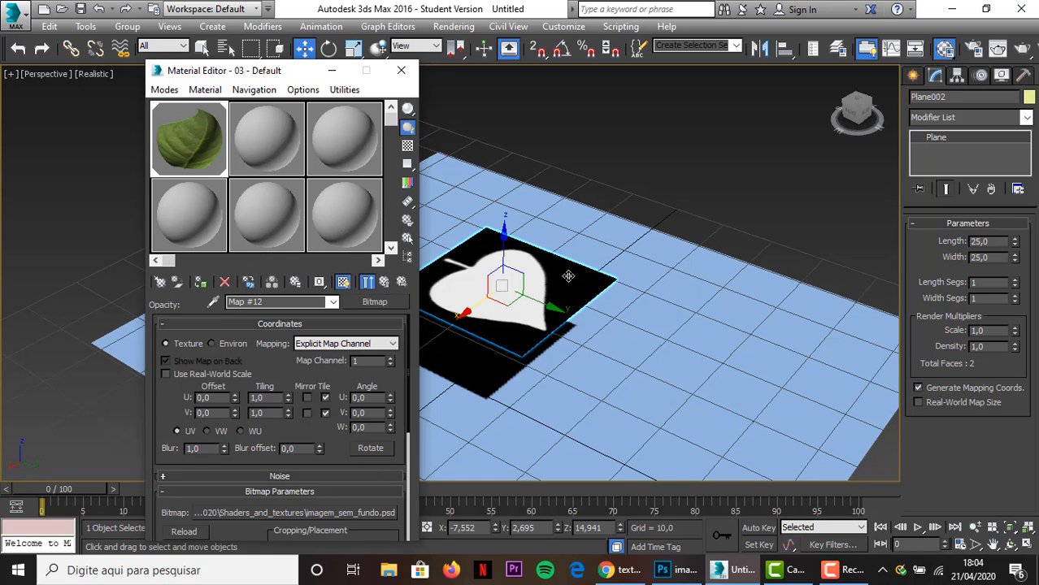
left_click(998, 48)
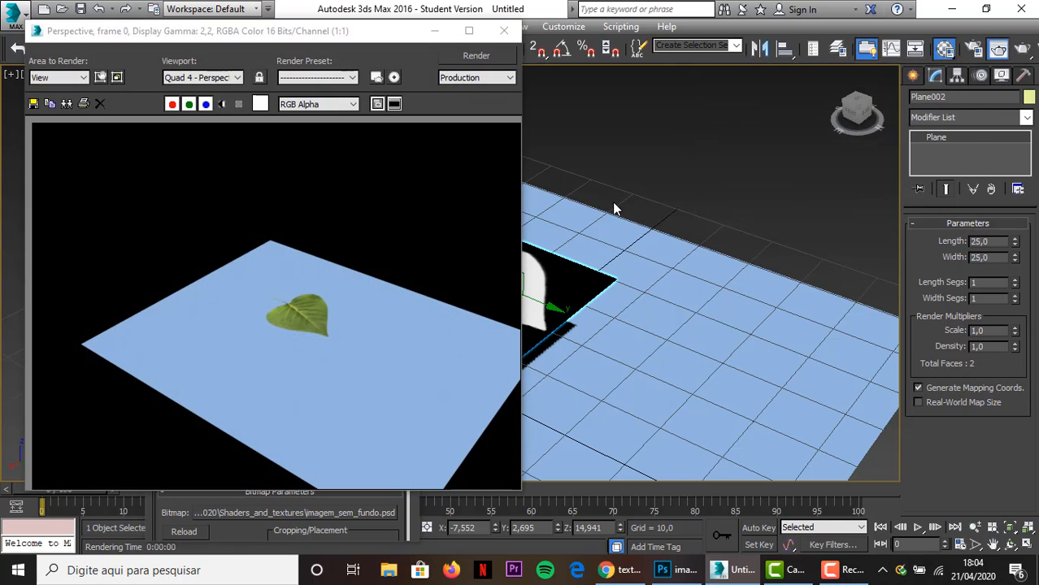
left_click(504, 33)
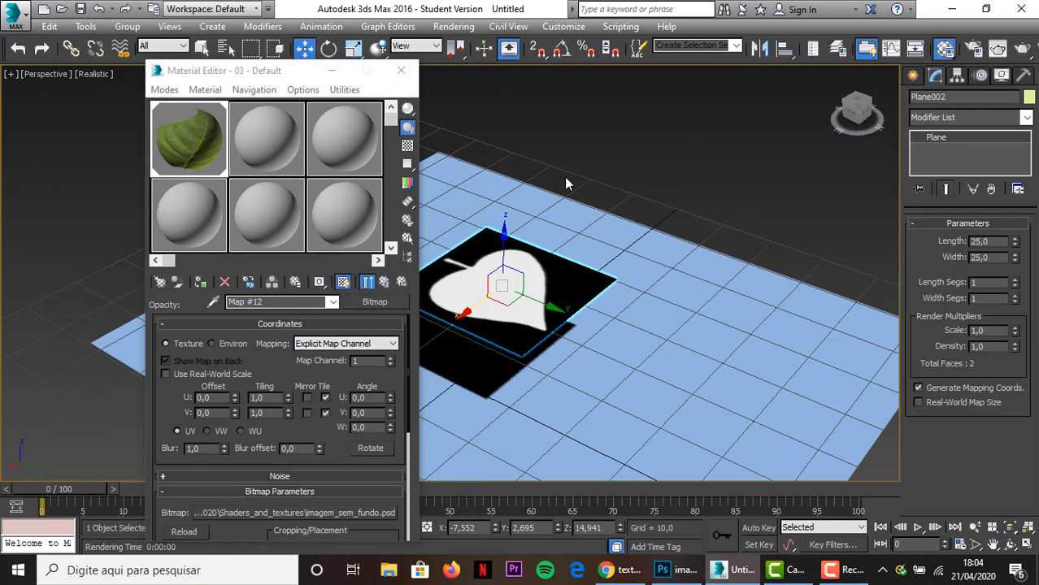
Step: Raise the leaf plane to a height of about Z 22.6 and render a closer perspective view
left_click_drag(510, 266, 512, 220)
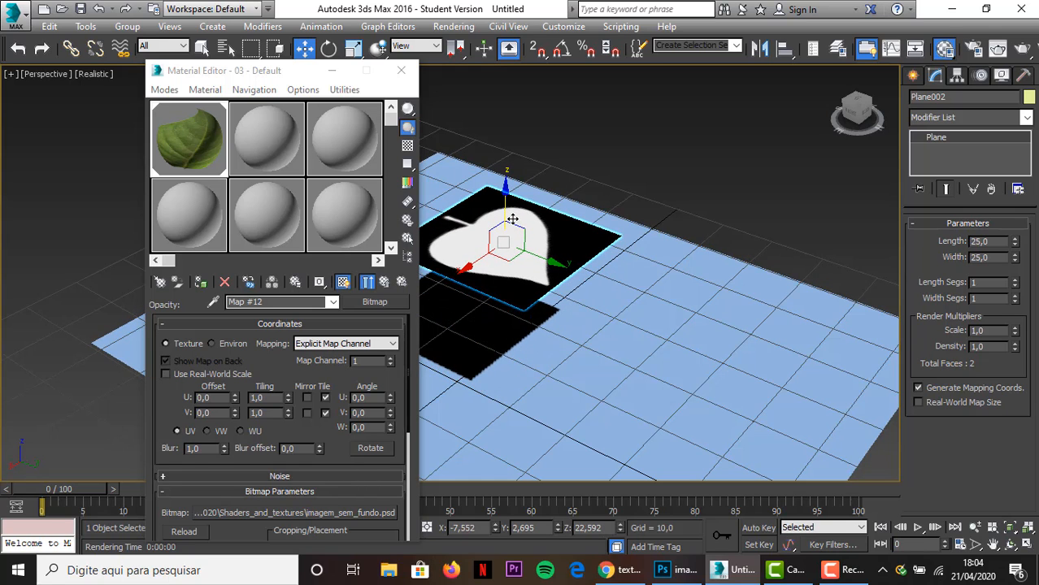
left_click_drag(326, 70, 246, 67)
scroll(707, 248, "up", 3)
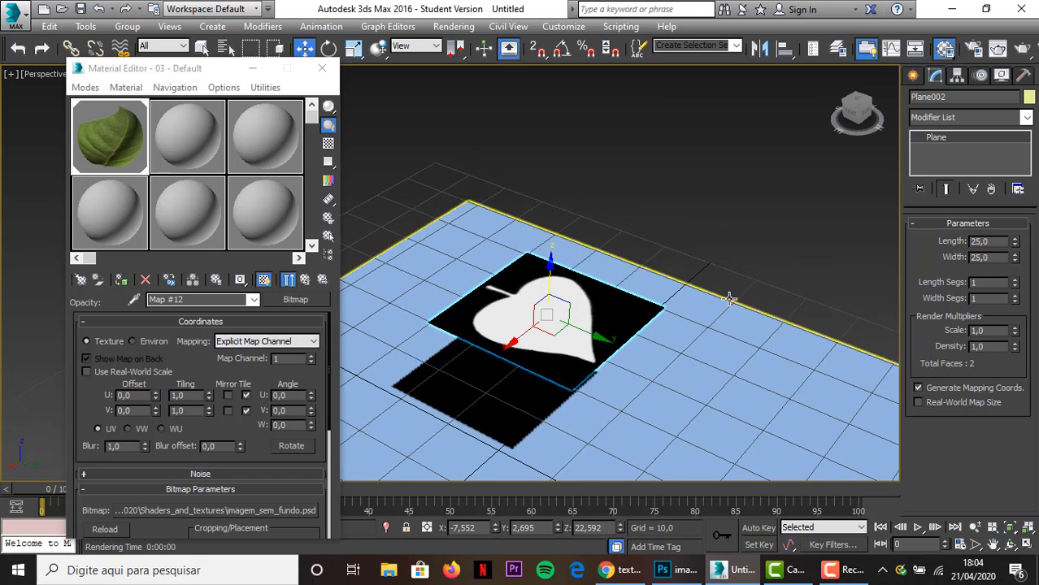
scroll(695, 305, "down", 3)
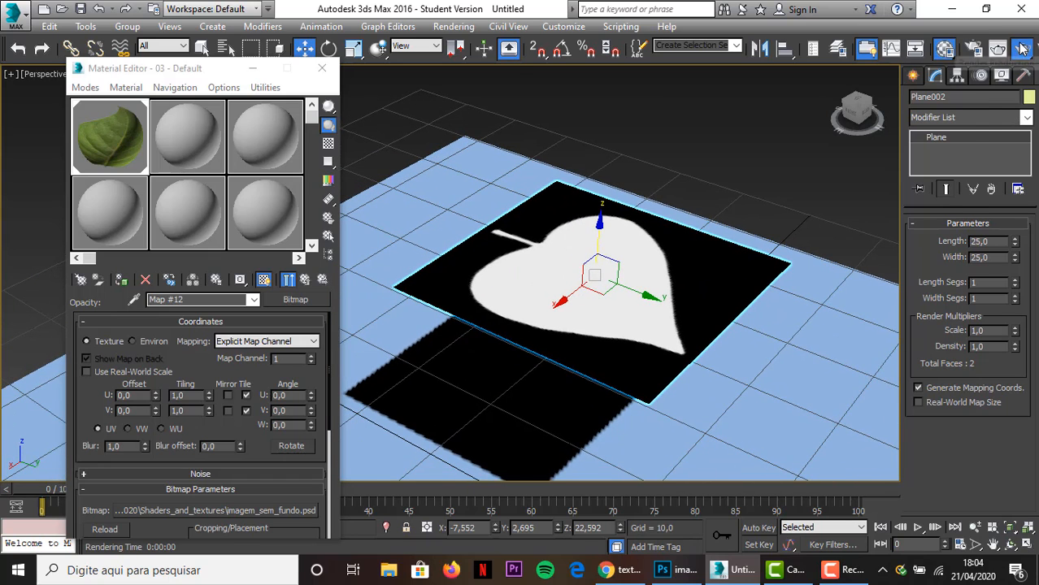
left_click(998, 48)
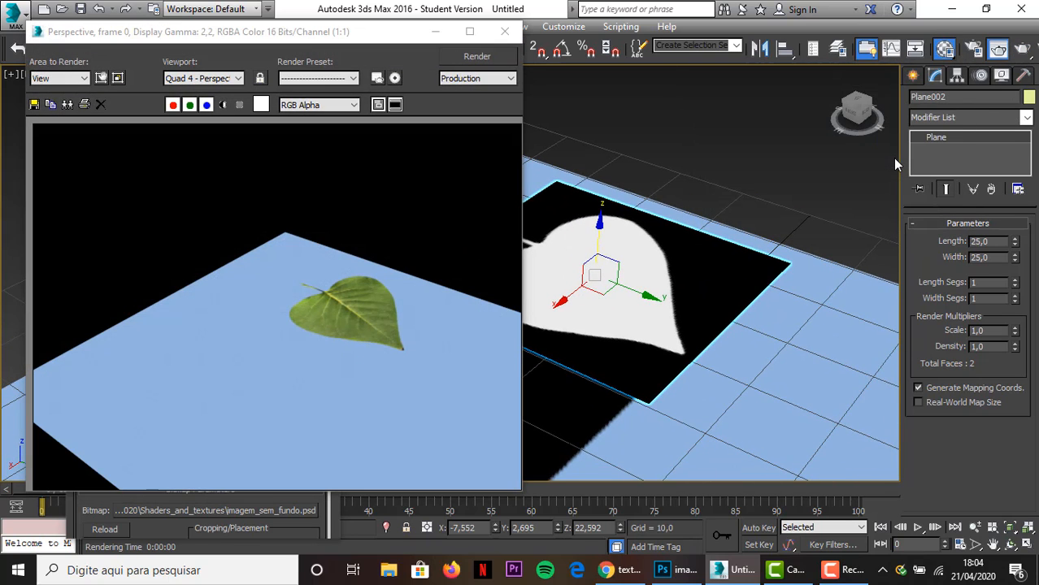
left_click(504, 31)
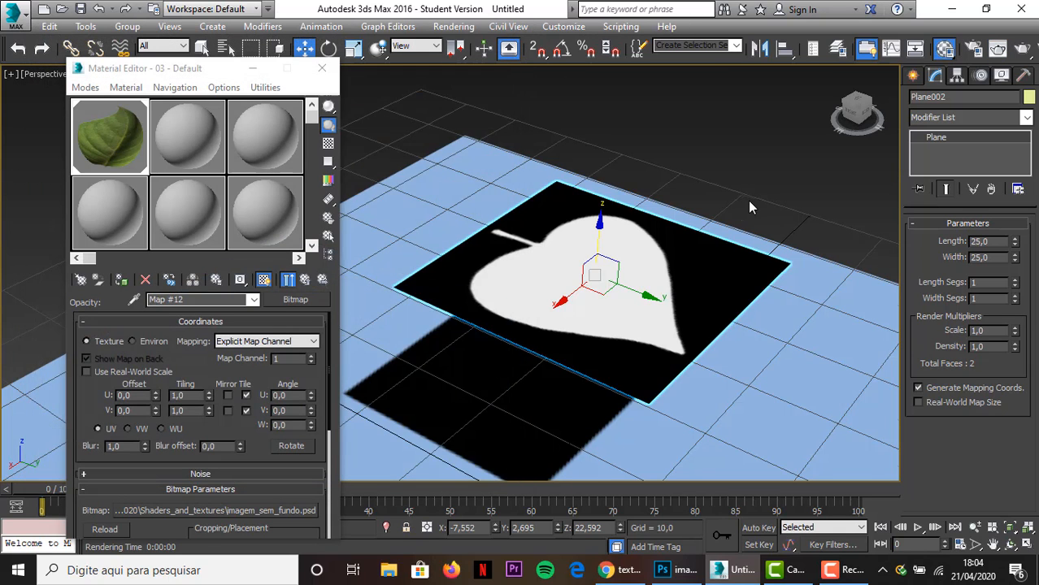
Step: Create a Standard Target Spot light beside the leaf plane with a target distance of about 40.7
scroll(748, 202, "down", 3)
middle_click_drag(746, 201, 691, 230)
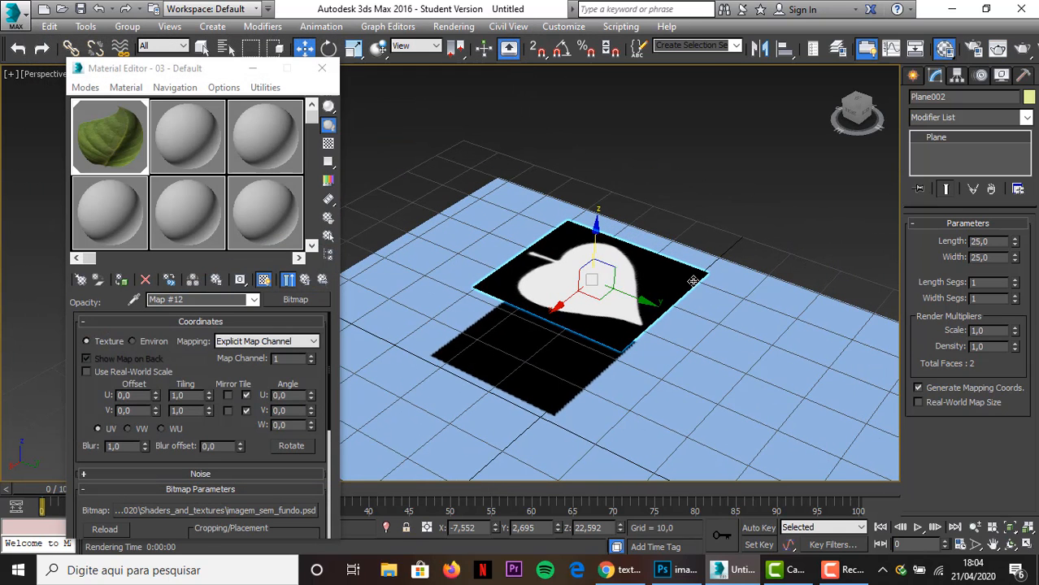
scroll(692, 282, "down", 2)
middle_click_drag(697, 302, 703, 248, "alt")
middle_click_drag(703, 297, 779, 246, "alt")
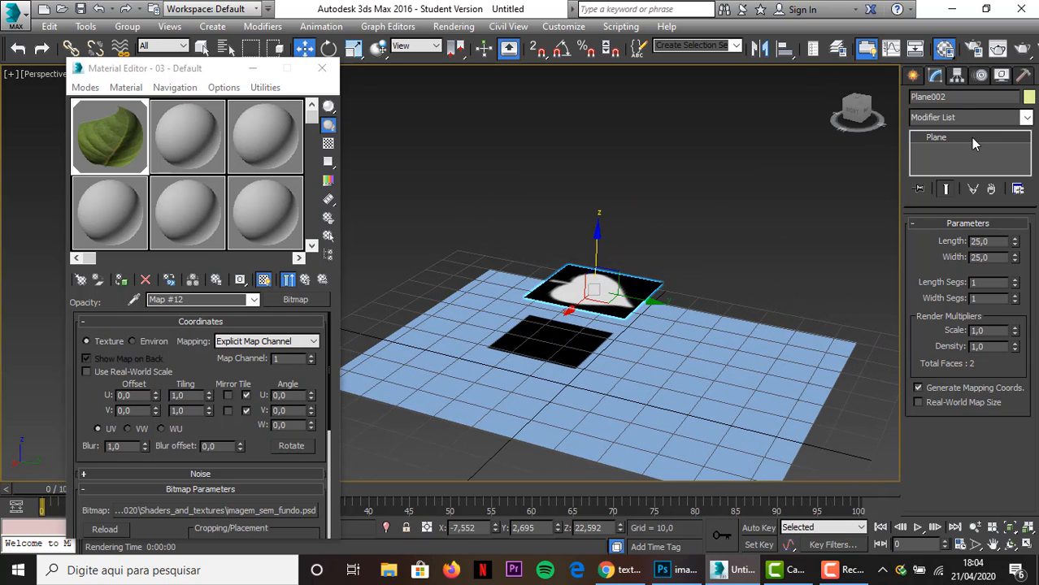
left_click(913, 76)
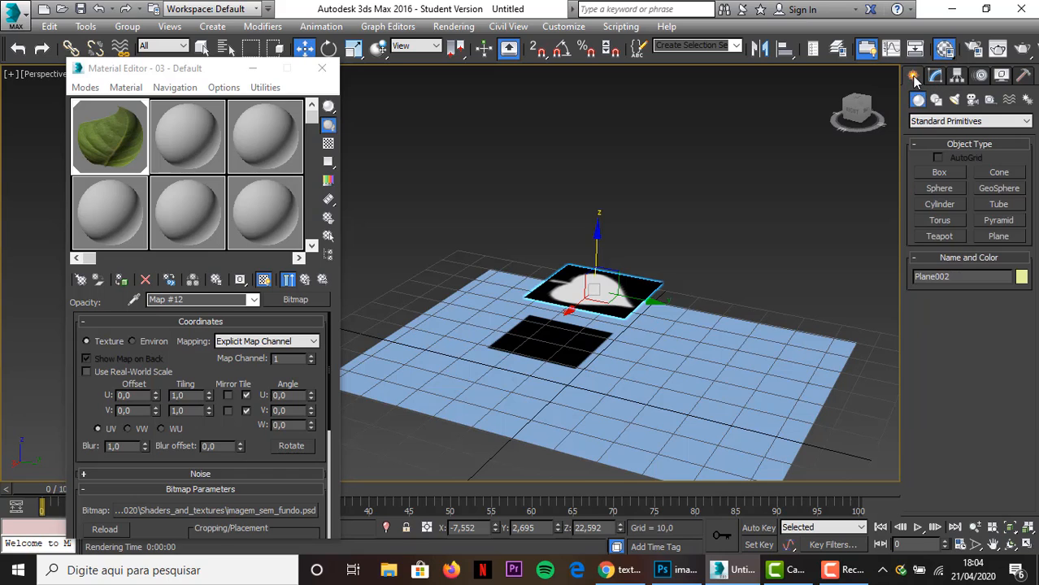
left_click(955, 100)
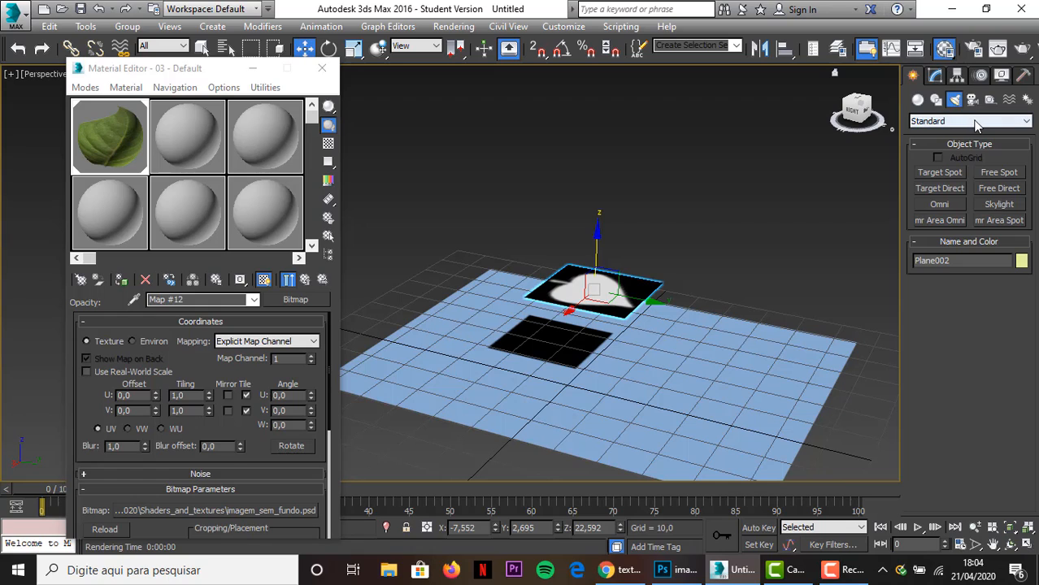
left_click(975, 121)
left_click(964, 144)
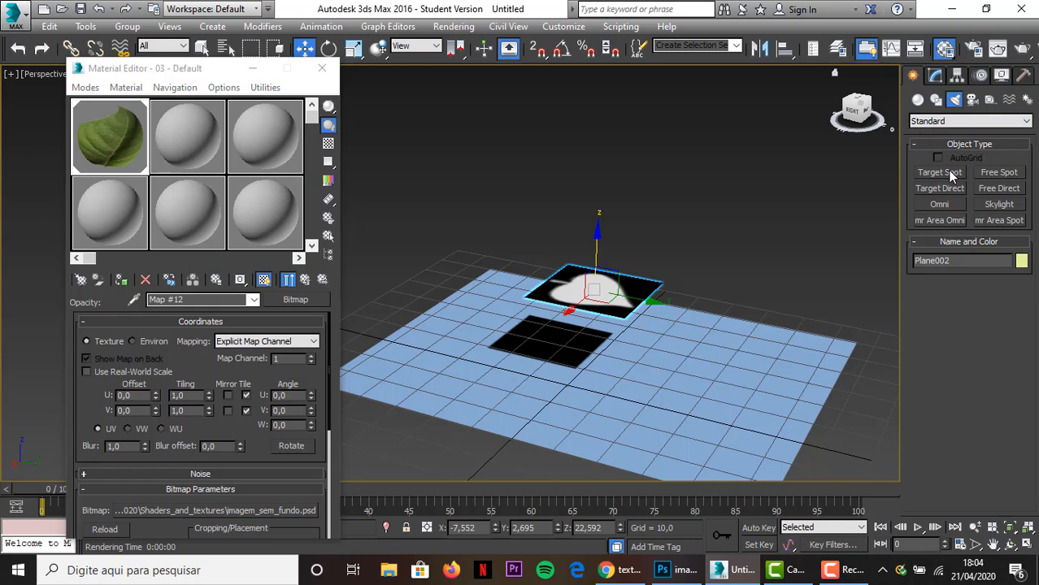
left_click(947, 174)
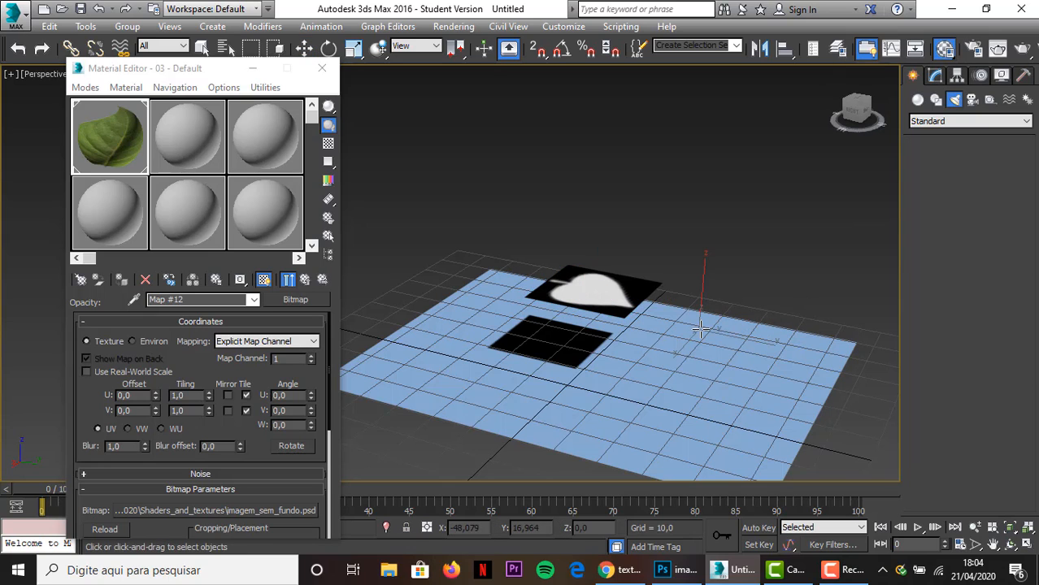
scroll(714, 299, "down", 4)
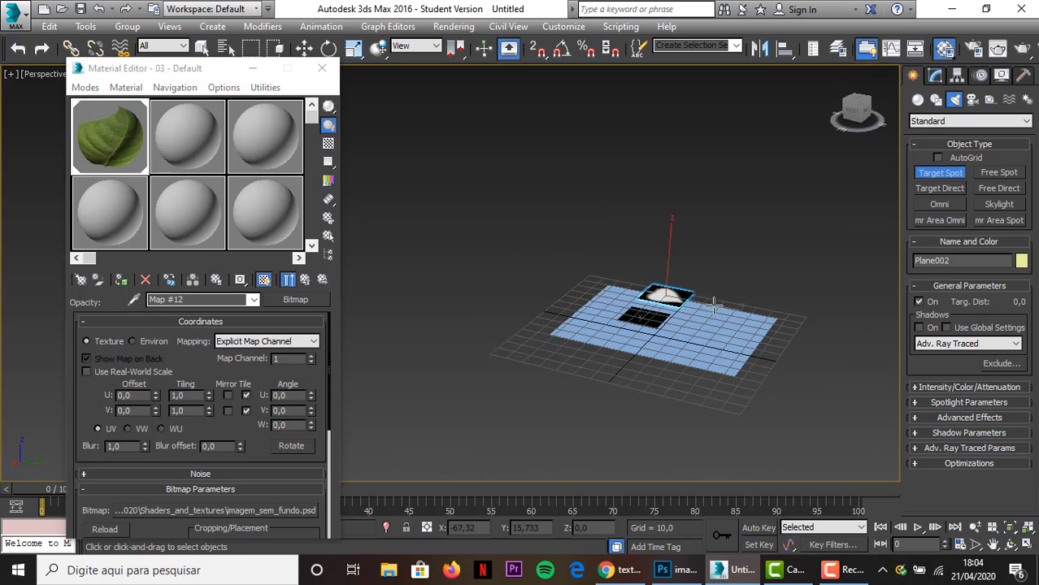
left_click_drag(714, 306, 718, 286)
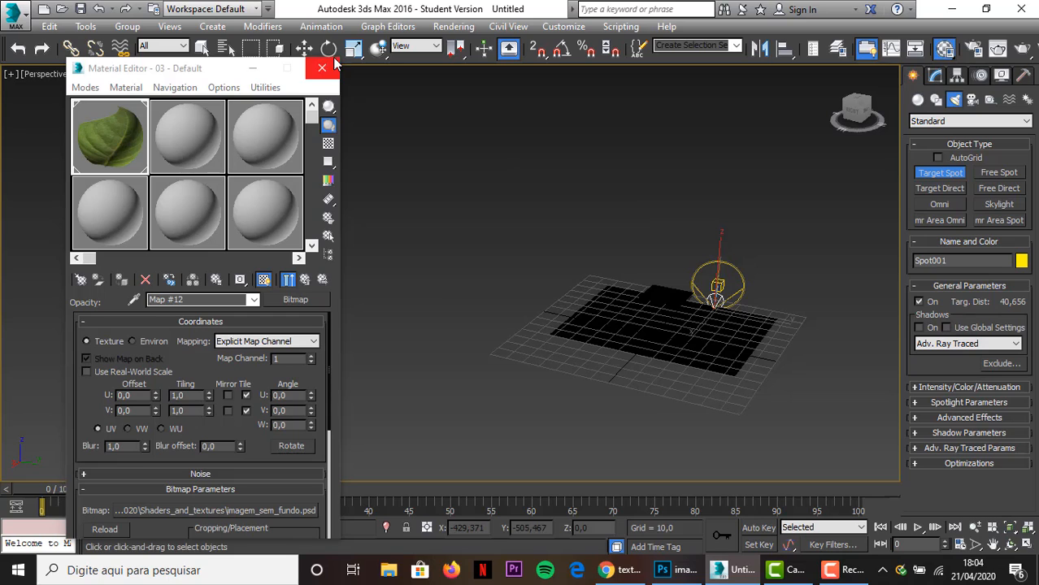
Step: Move the spotlight high above the planes, to about X 68.8, Y 24.8, Z 115.3
left_click(304, 48)
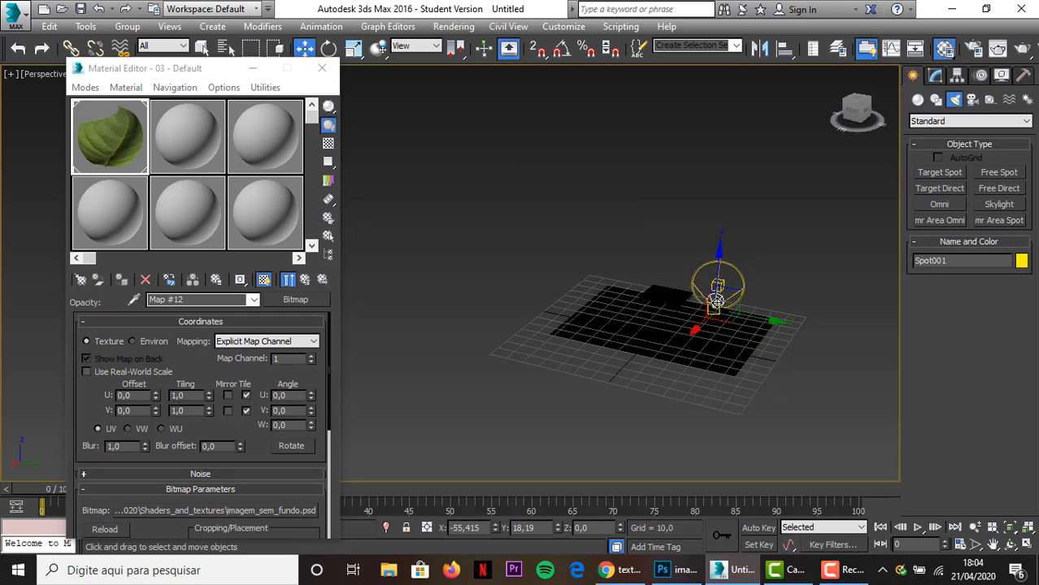
left_click_drag(715, 299, 704, 154)
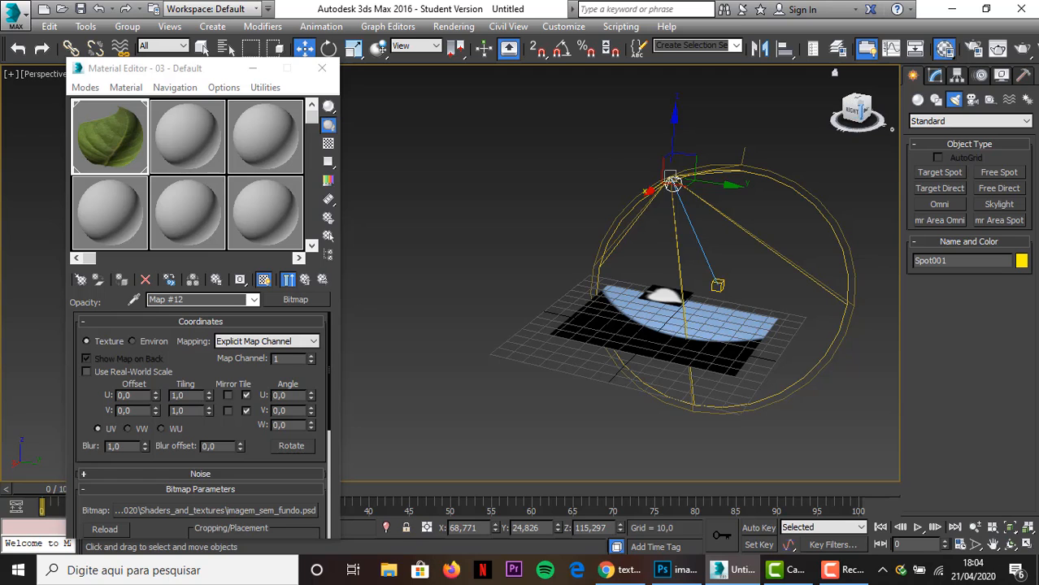
Step: Reposition the spotlight's target near the centre of the blue plane and shift the light to about Y 40.9
left_click_drag(856, 112, 838, 105)
left_click_drag(741, 296, 625, 306)
left_click(554, 119)
left_click_drag(554, 119, 662, 119)
left_click_drag(863, 112, 859, 108)
left_click_drag(778, 124, 607, 115)
scroll(697, 183, "up", 3)
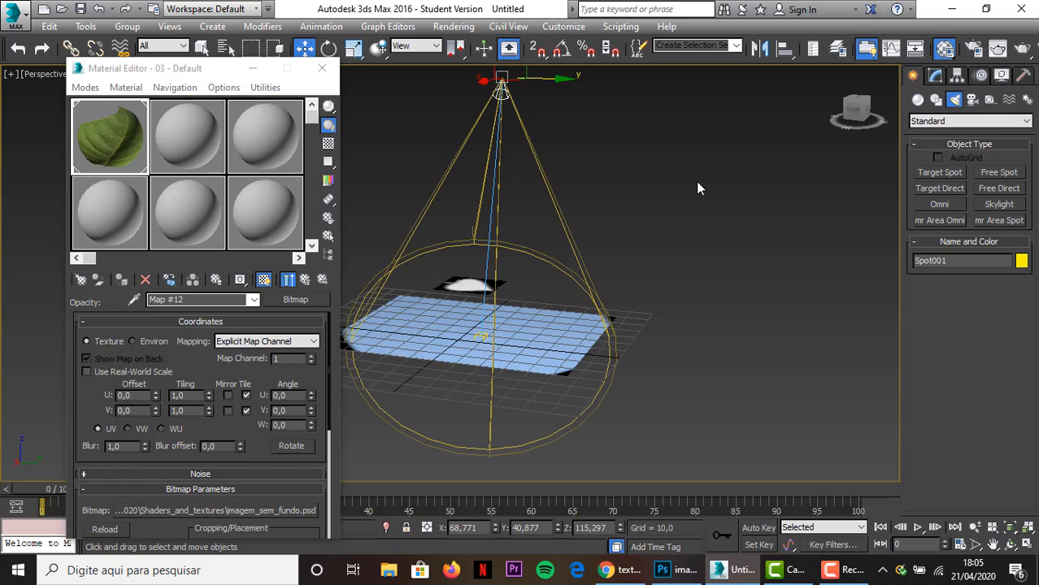
middle_click_drag(697, 183, 794, 382)
scroll(794, 382, "up", 3)
middle_click_drag(719, 191, 743, 196)
scroll(818, 162, "down", 3)
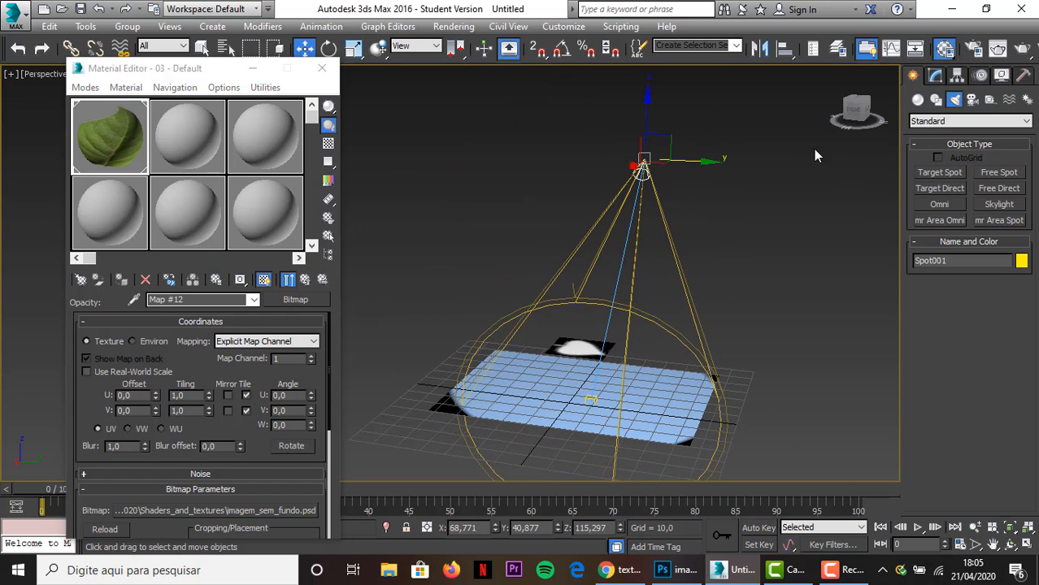
left_click_drag(855, 111, 858, 126)
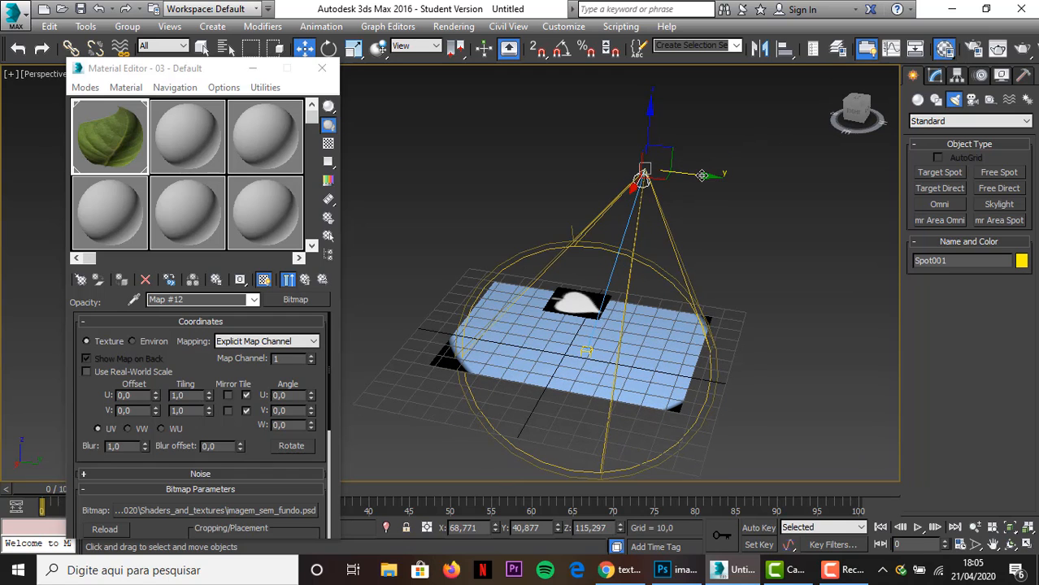
Step: Shift the spotlight to about Y 33.3 and collapse its advanced effects, shadow, ray-traced, optimization and atmosphere parameter sections
left_click_drag(701, 176, 679, 172)
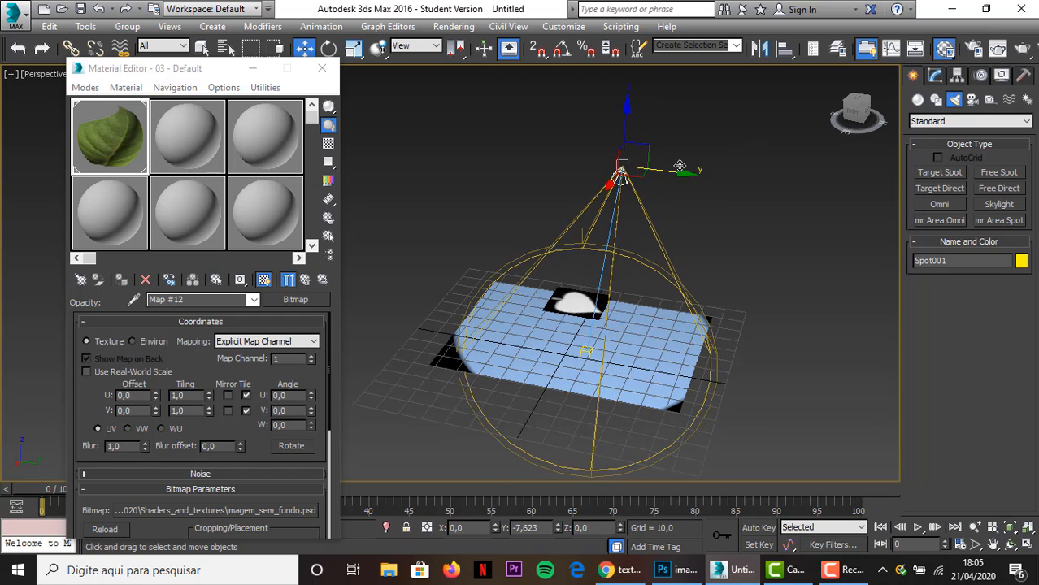
left_click(936, 76)
scroll(1008, 376, "up", 3)
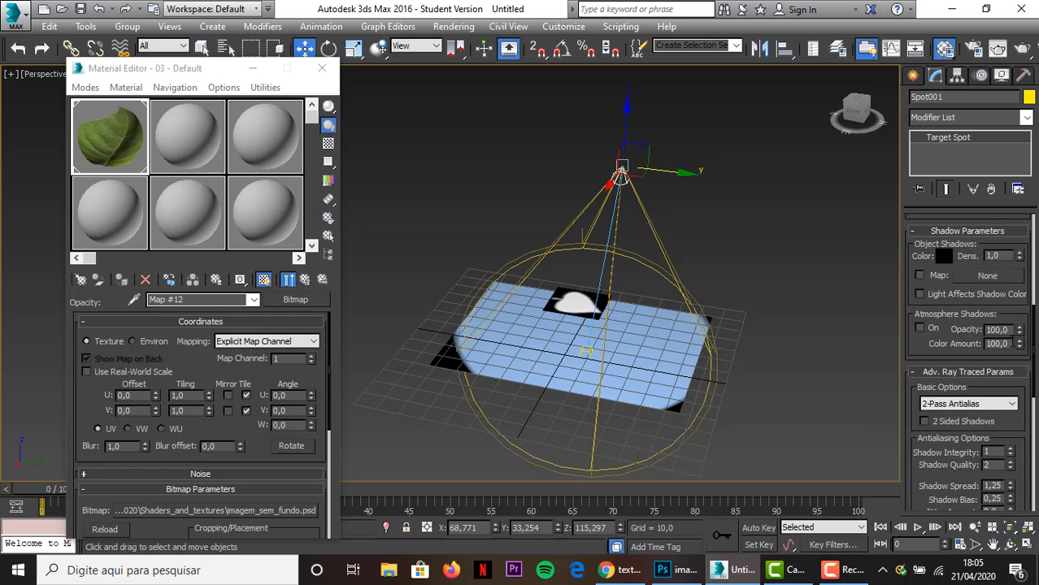
scroll(922, 256, "up", 3)
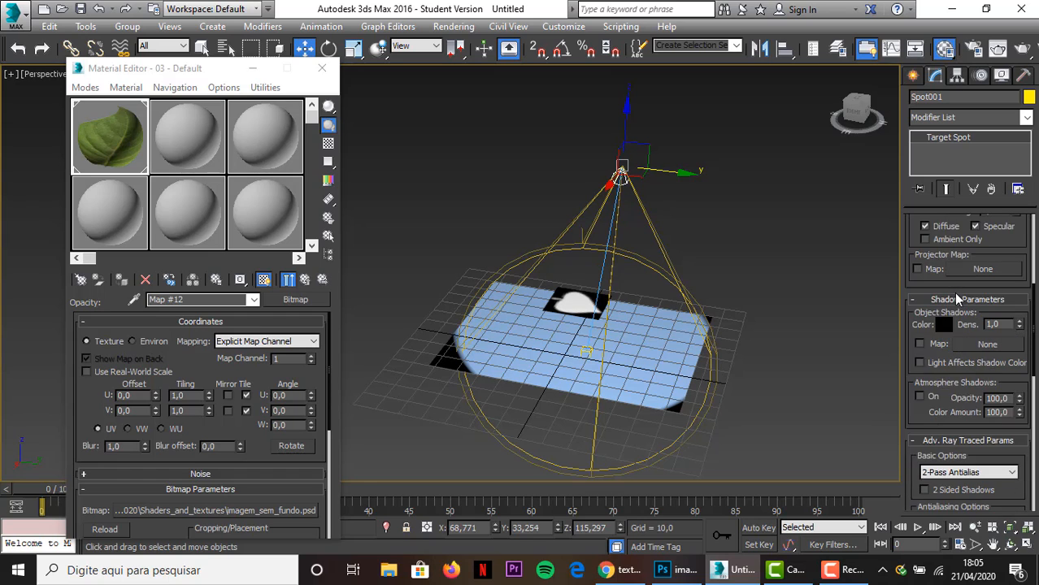
left_click(913, 218)
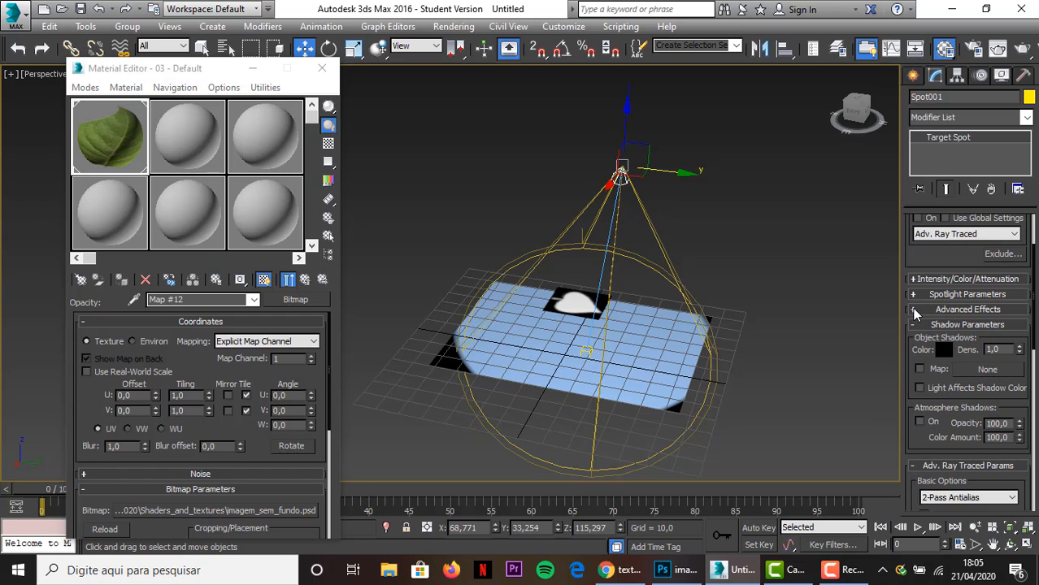
left_click(915, 325)
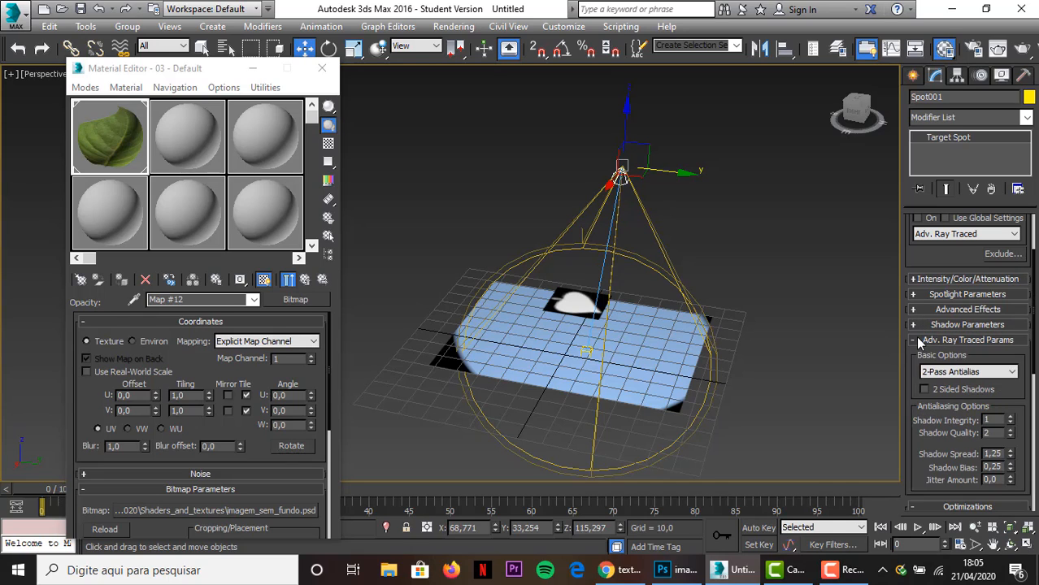
left_click(919, 341)
left_click(916, 358)
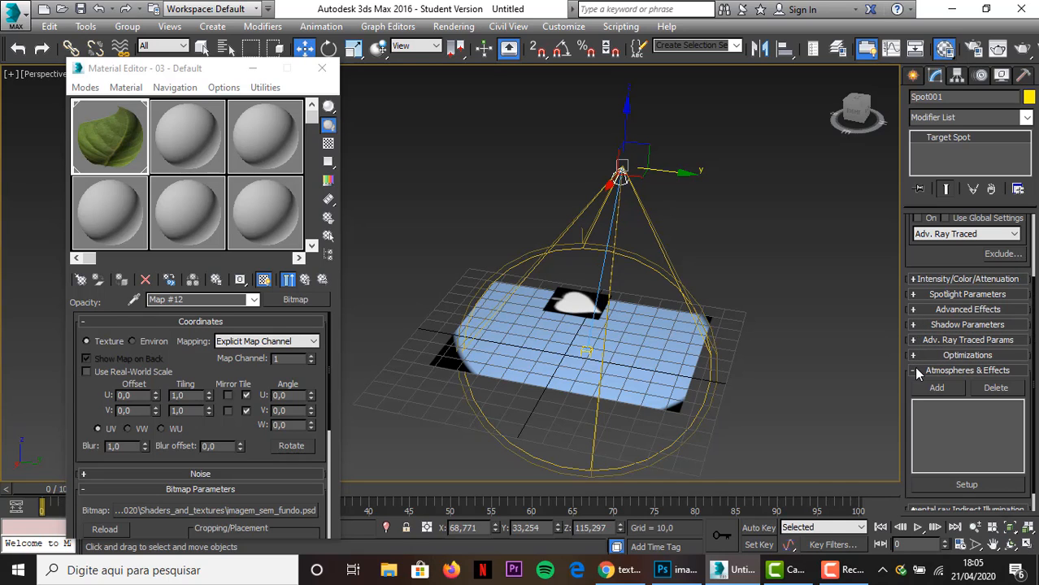
left_click(916, 372)
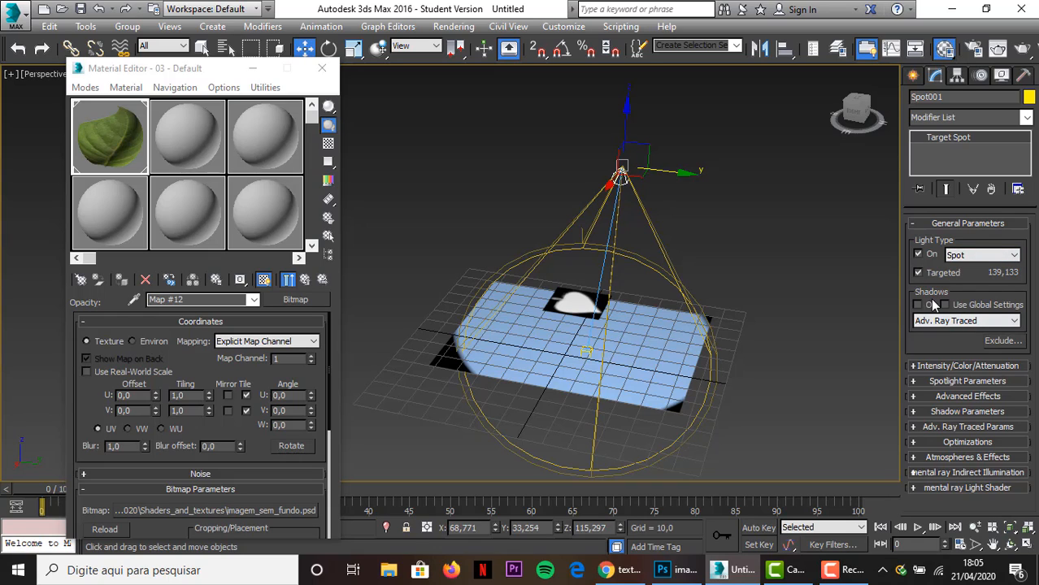
Step: Turn on Adv. Ray Traced shadows for the spotlight and enable transparent shadows in its optimizations
left_click(576, 330)
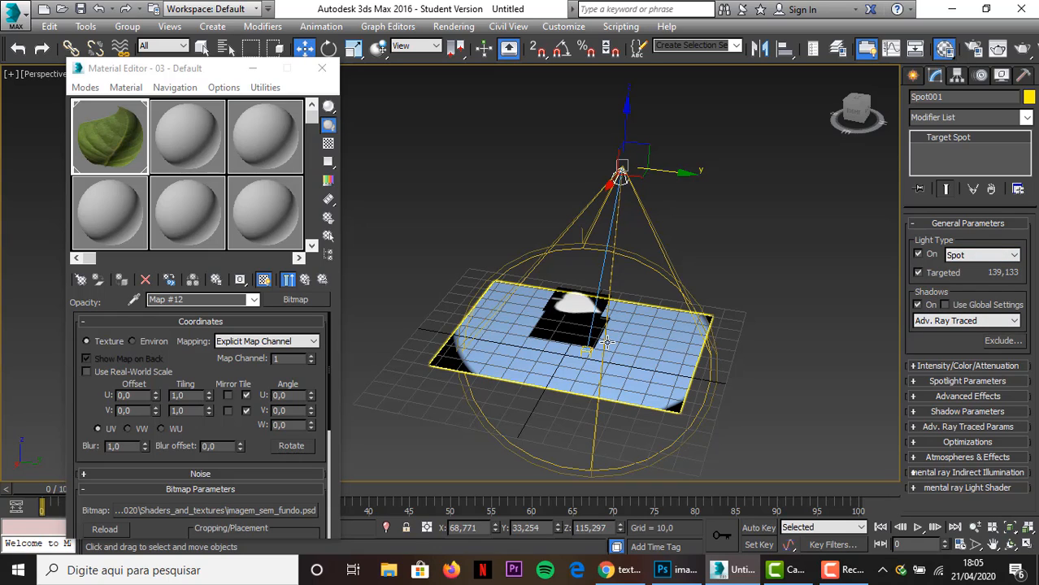
left_click(1014, 321)
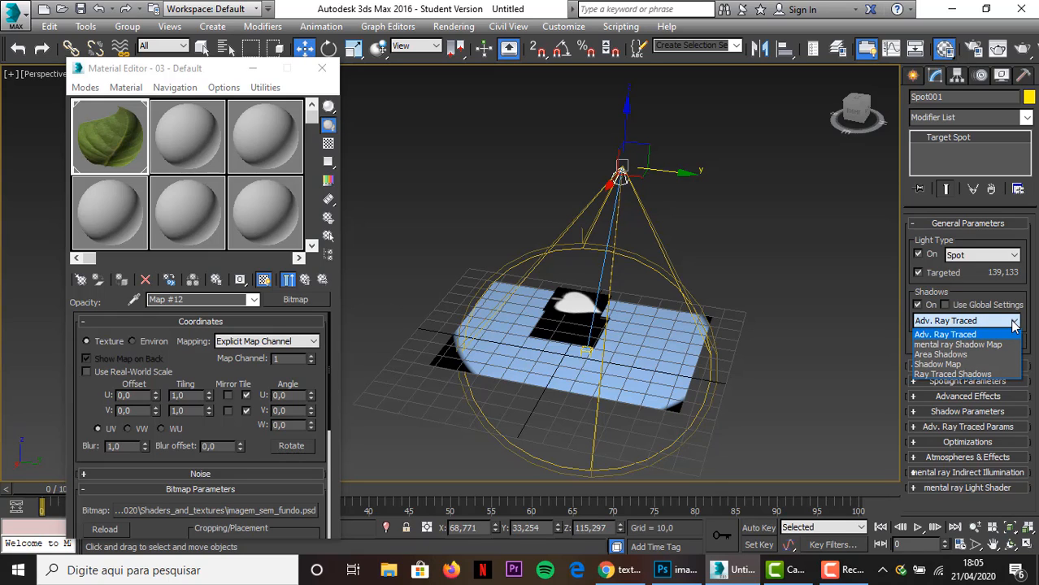
left_click(954, 337)
scroll(974, 368, "down", 2)
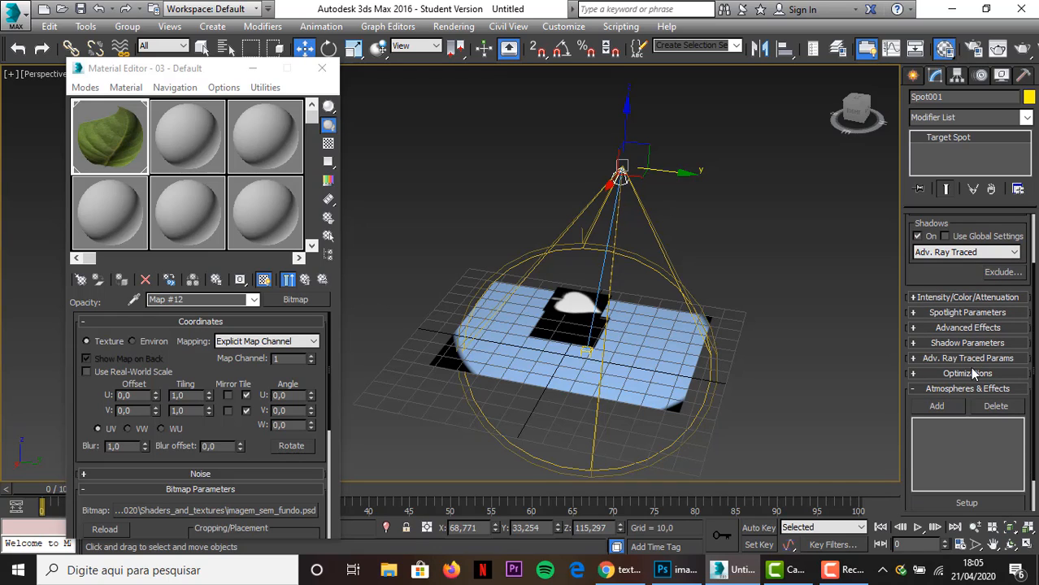
left_click(915, 375)
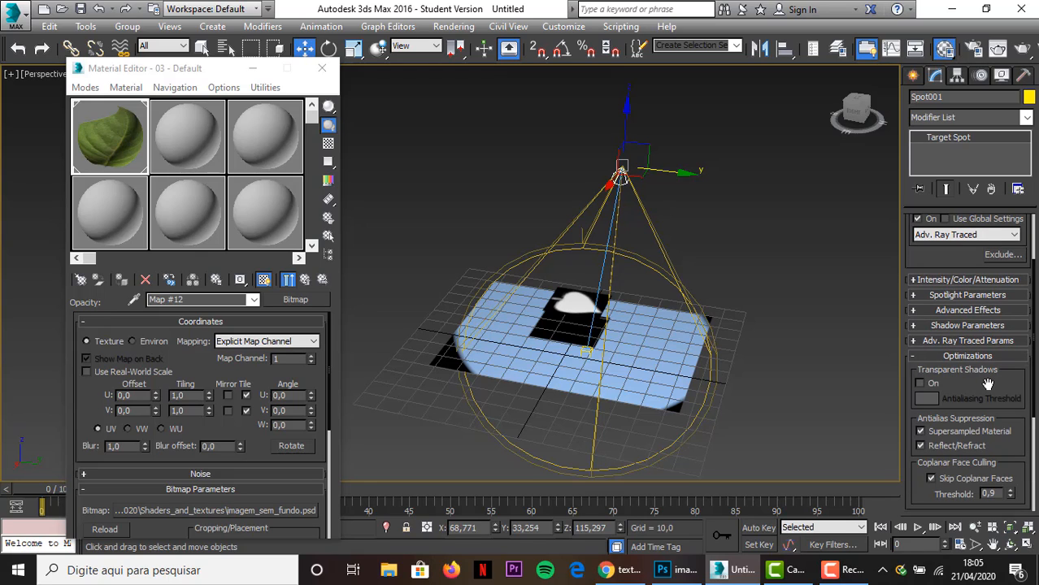
left_click(920, 384)
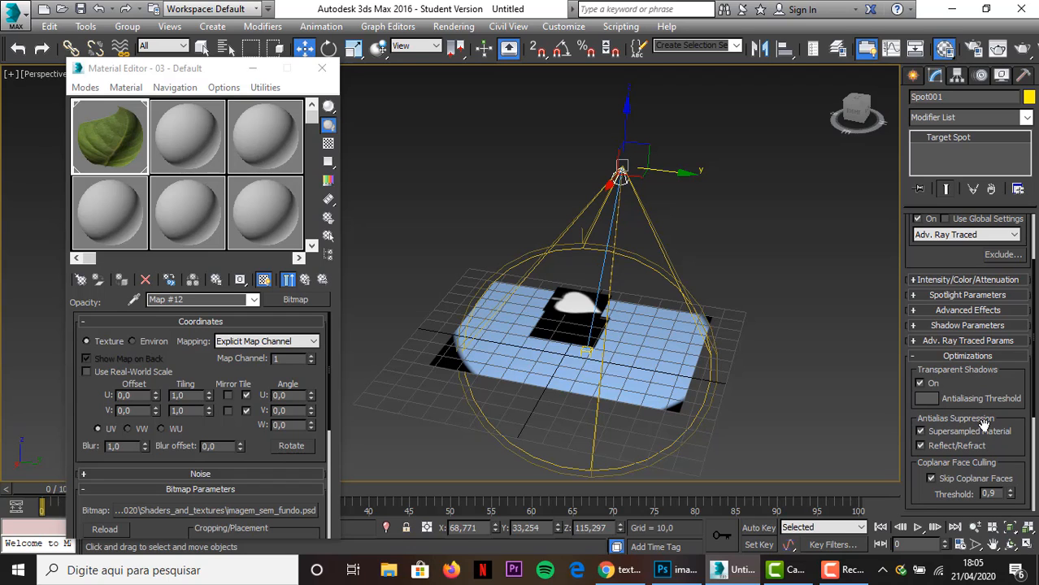
Step: Render the perspective view to check the leaf's shadow, and render it again from closer in
left_click(1027, 51)
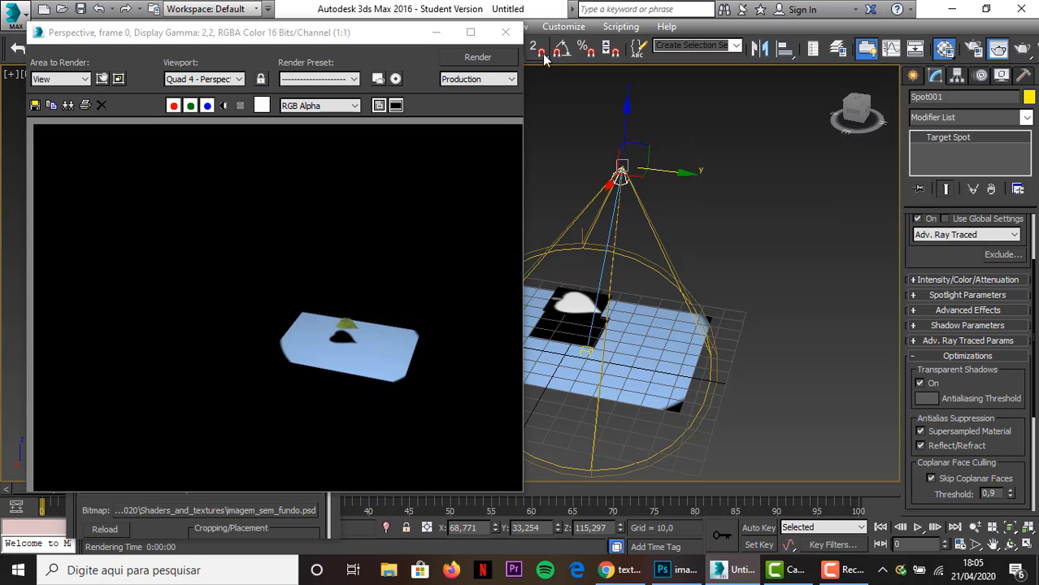
left_click(506, 32)
scroll(691, 254, "up", 5)
middle_click_drag(691, 257, 813, 256)
left_click(998, 49)
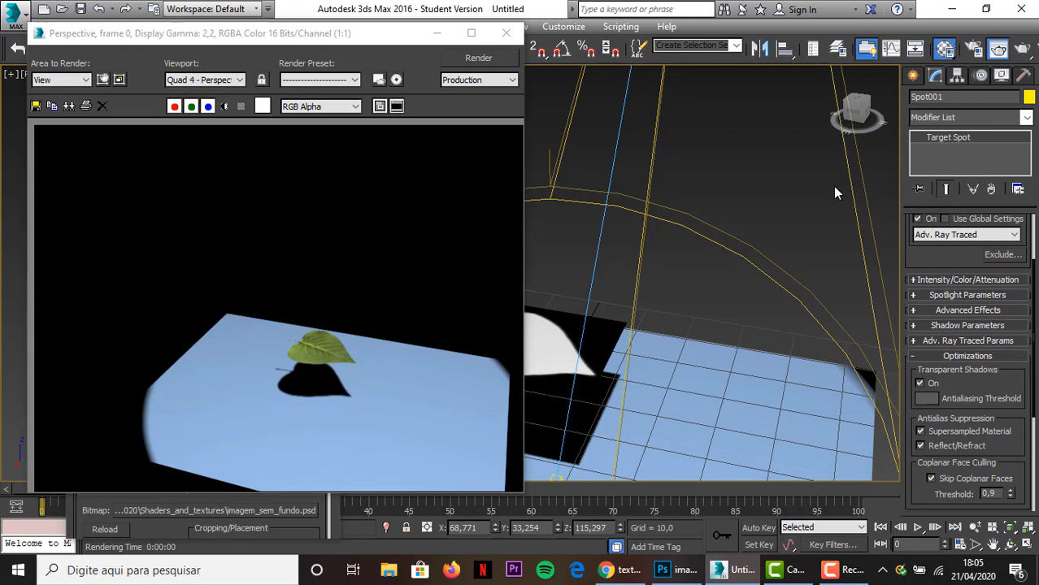
left_click(505, 33)
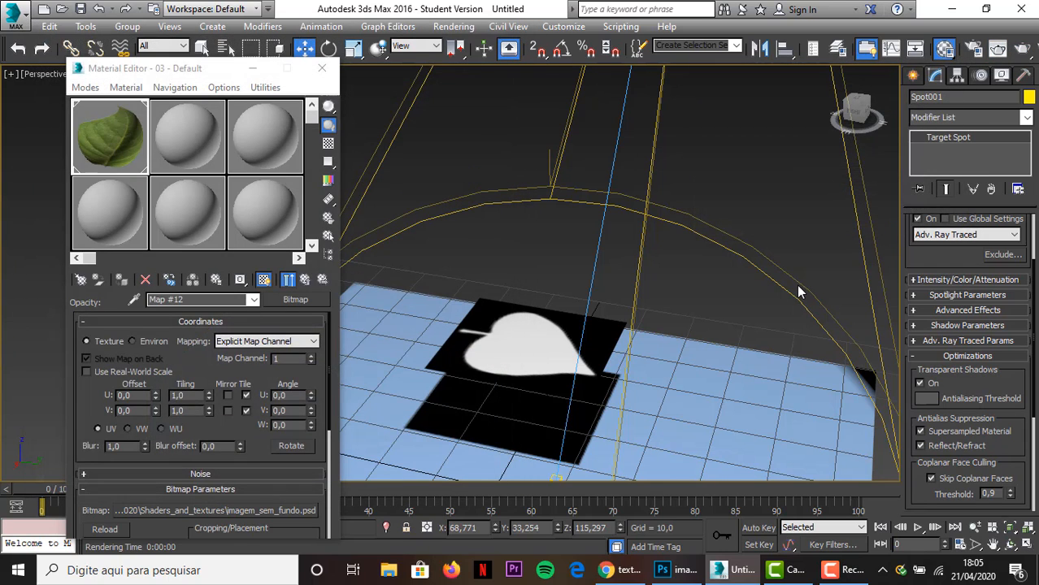
Step: Set the spotlight's object shadow density to 0.76 and render the perspective view
scroll(1023, 267, "up", 3)
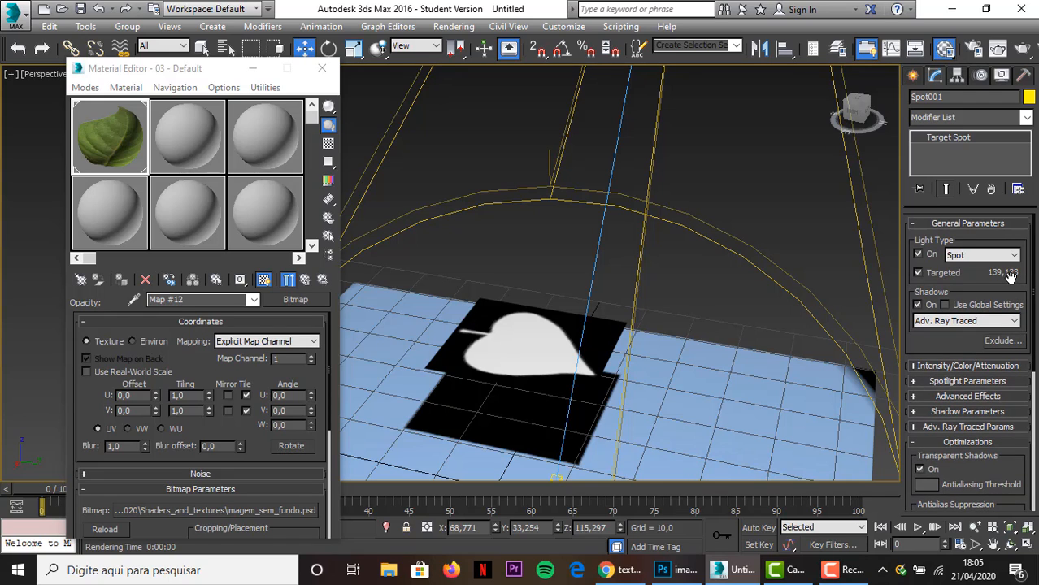
scroll(998, 344, "down", 1)
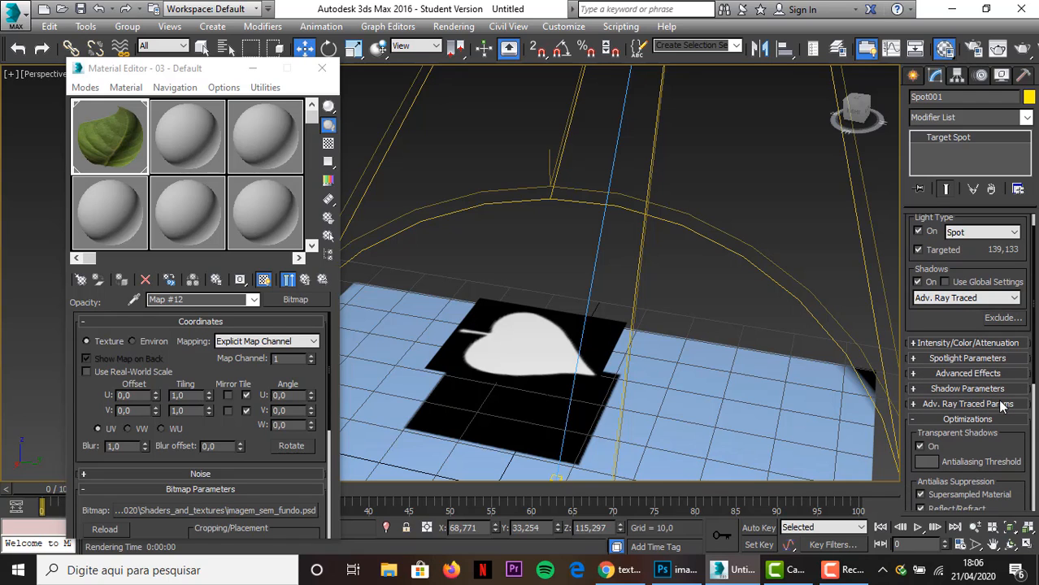
left_click(946, 388)
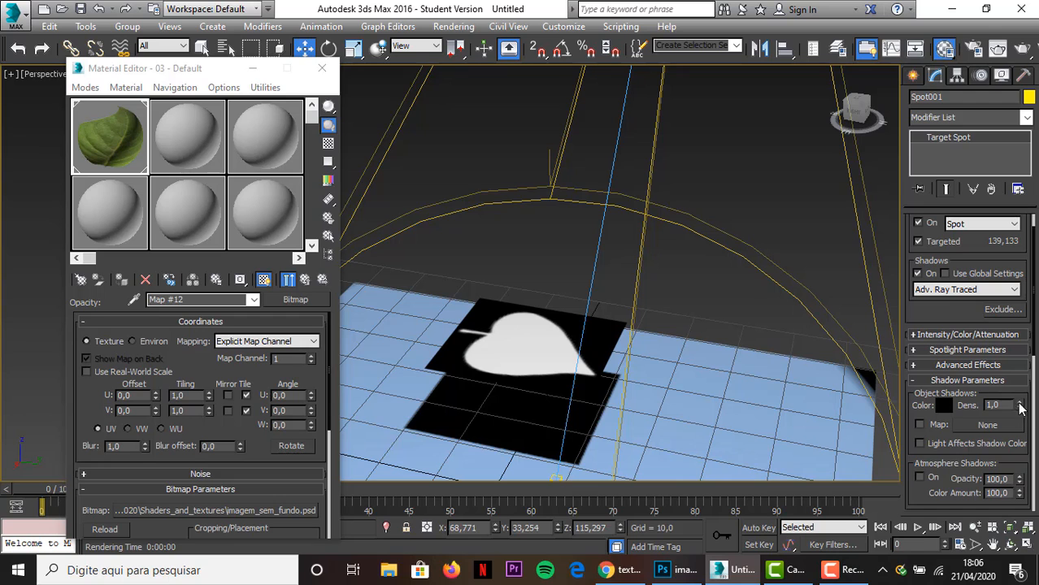
left_click_drag(1018, 407, 1019, 421)
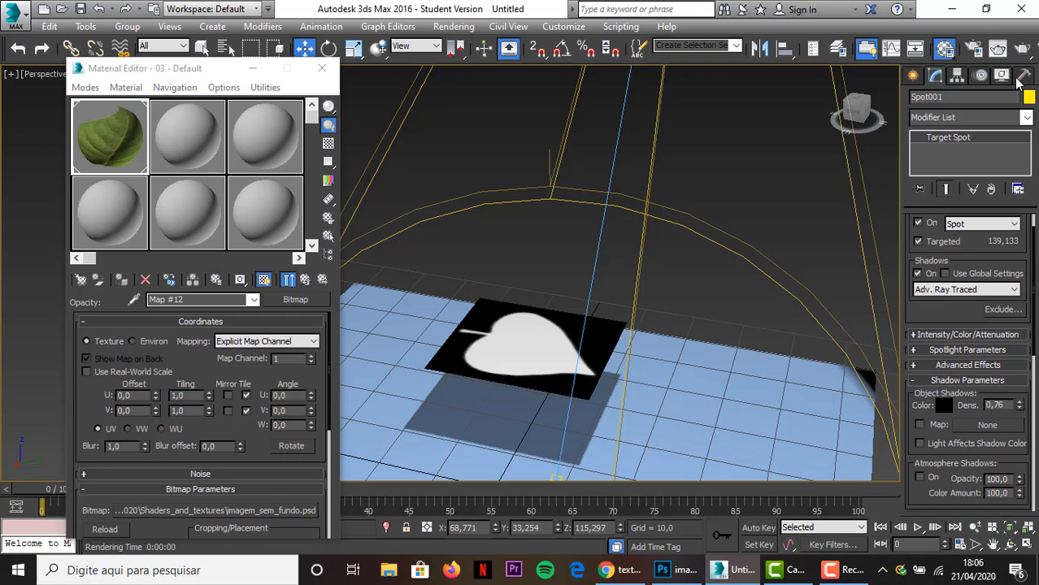
key("shift+q")
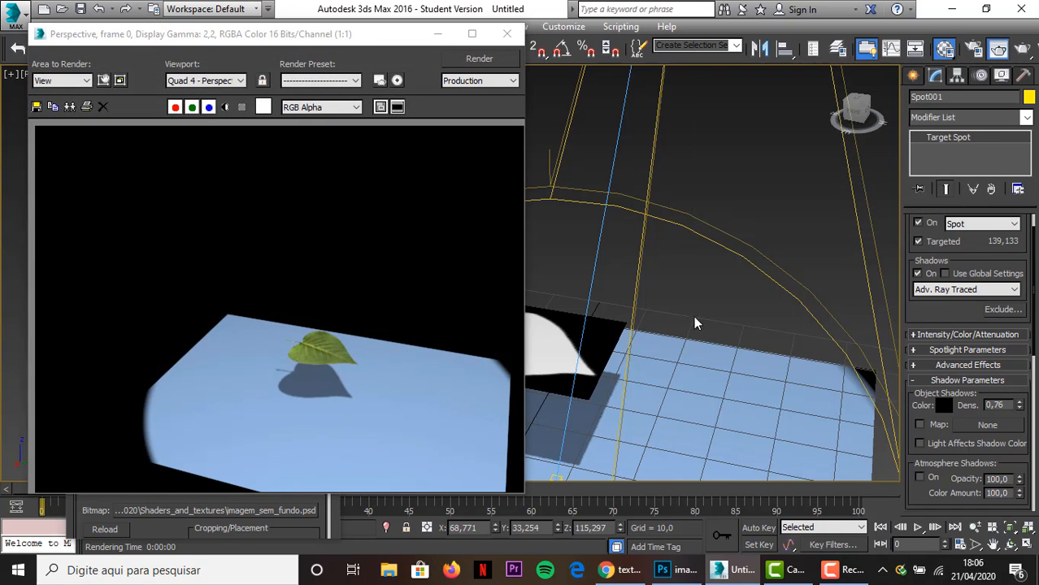
left_click(507, 35)
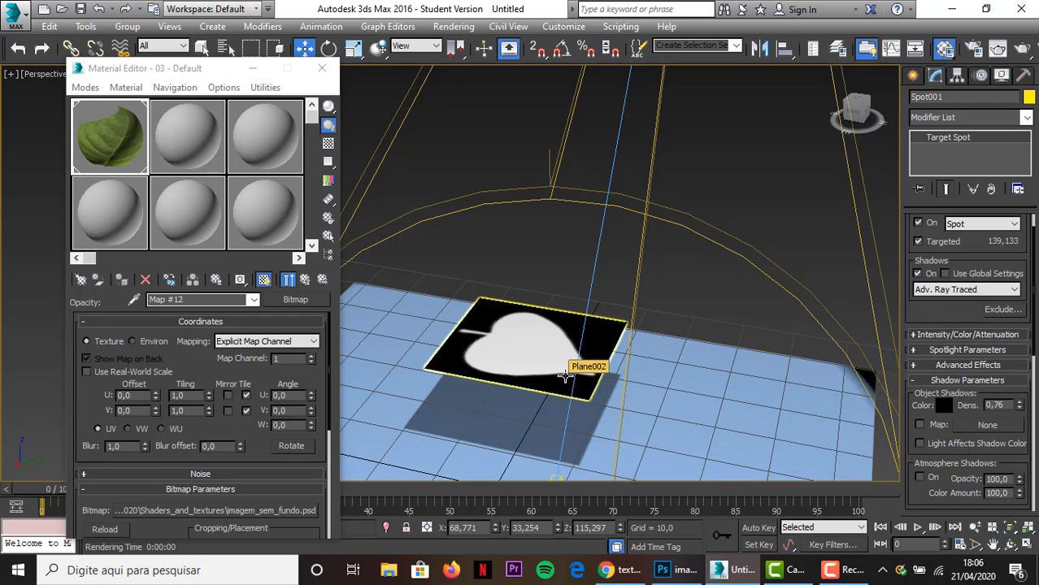
Step: Switch to Chrome and examine the watermarks across the original leaf photo
left_click(624, 573)
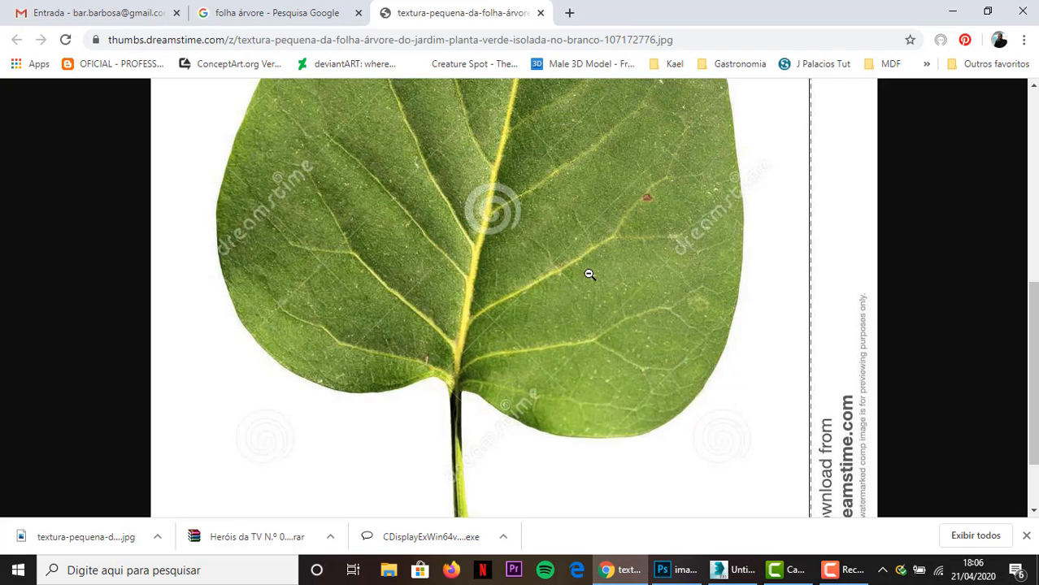
scroll(601, 294, "up", 8)
scroll(601, 294, "down", 5)
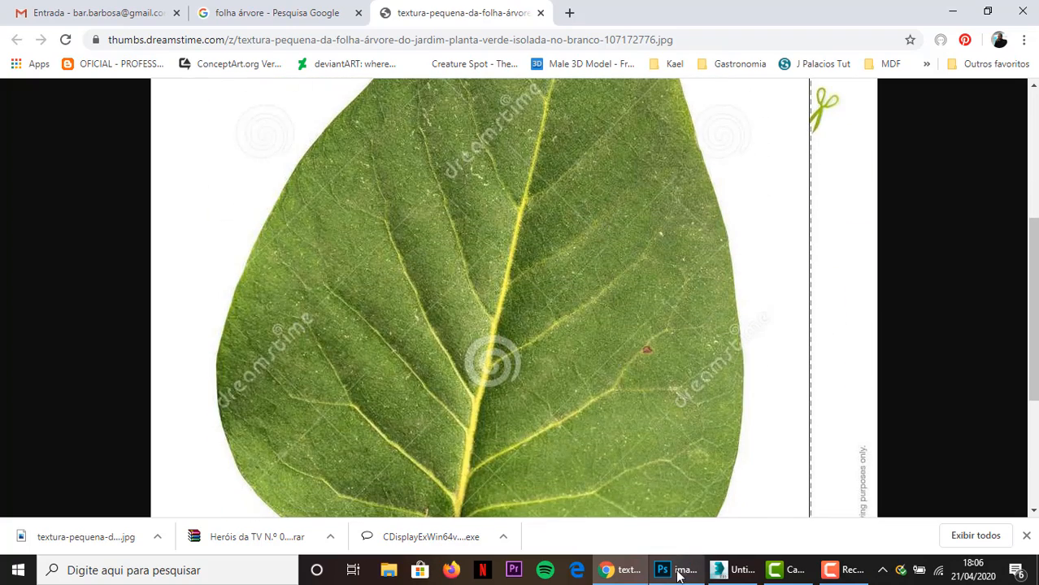
scroll(645, 364, "down", 3)
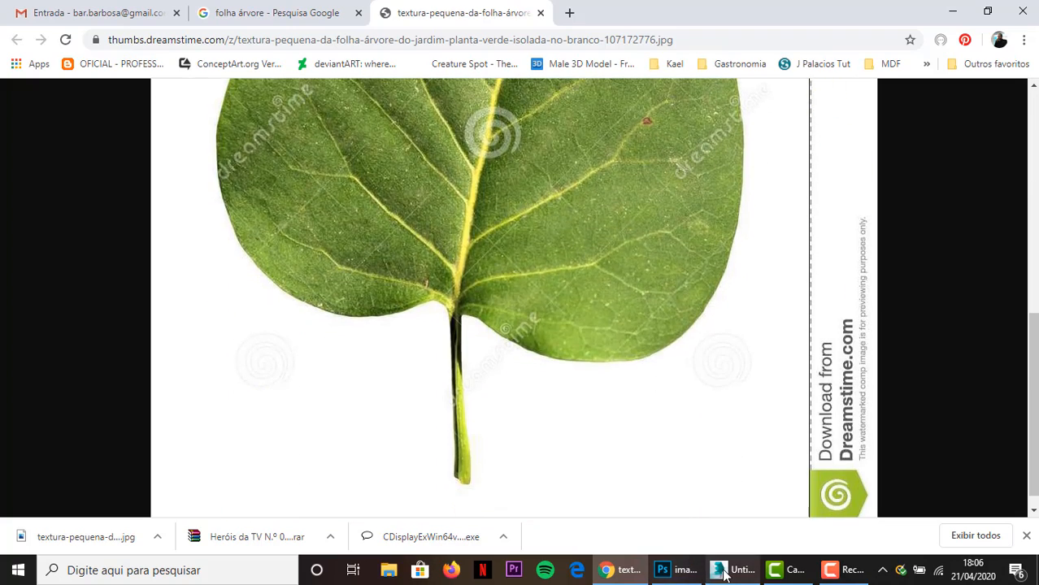
Step: Switch to Photoshop and, in the leaf JPG document, select the black background with the Magic Wand and invert the selection
left_click(685, 573)
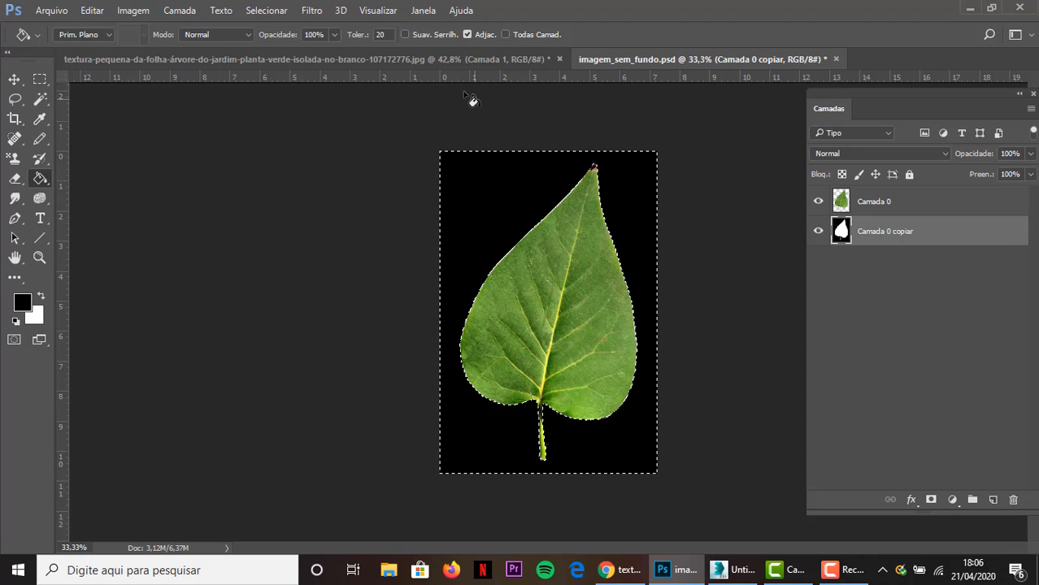
left_click(426, 58)
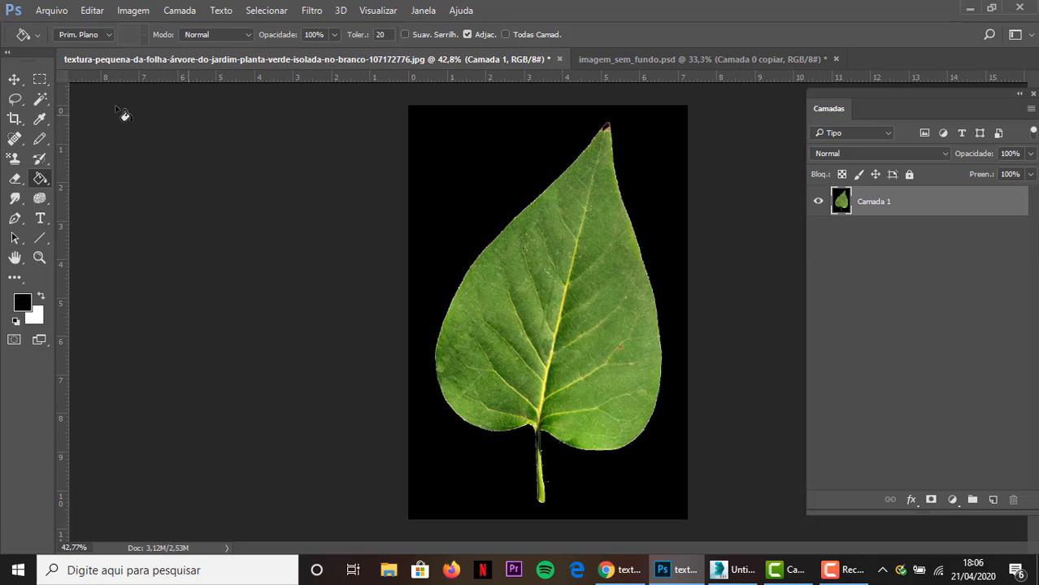
left_click(40, 100)
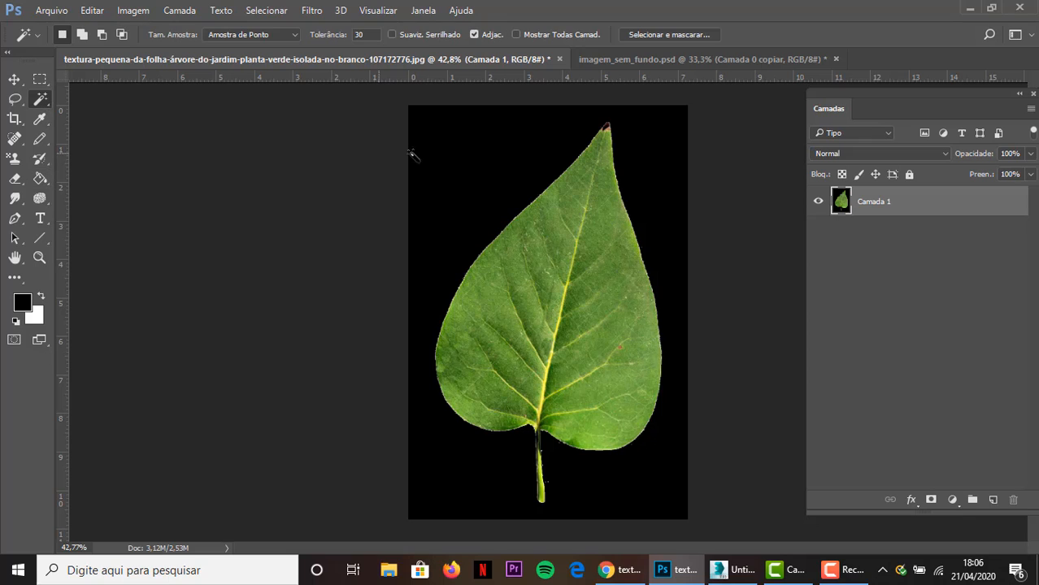
left_click(499, 165)
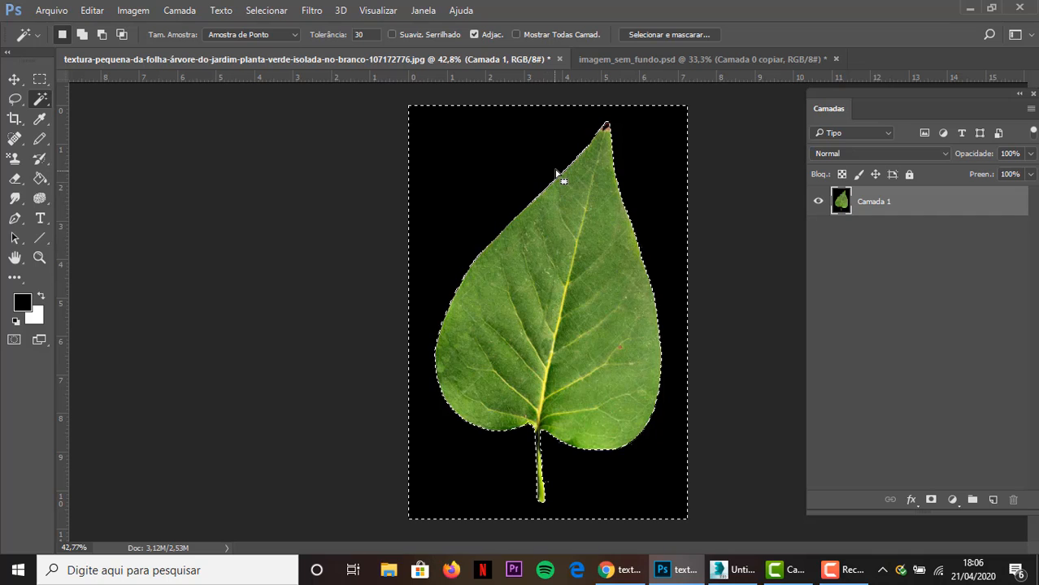
left_click(267, 10)
left_click(279, 71)
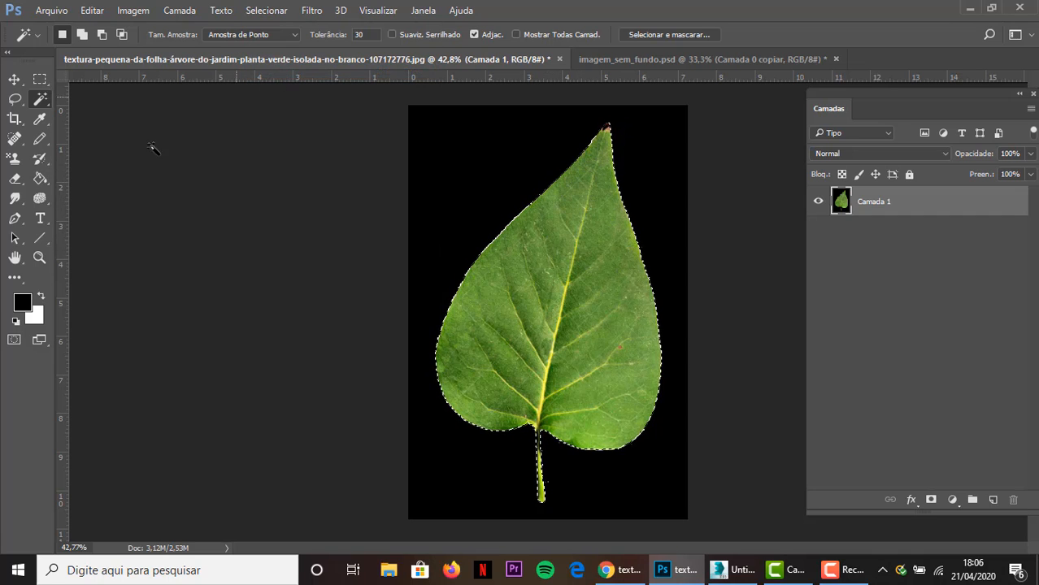
Step: Copy the selected leaf to a new layer and check the cutout by toggling the original layer's visibility
left_click(39, 258)
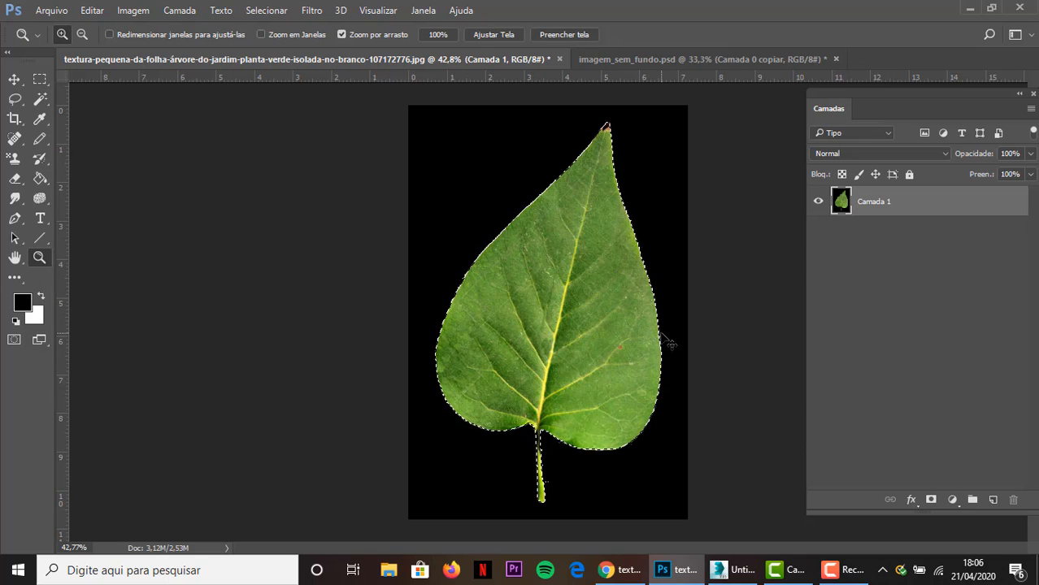
key("ctrl+j")
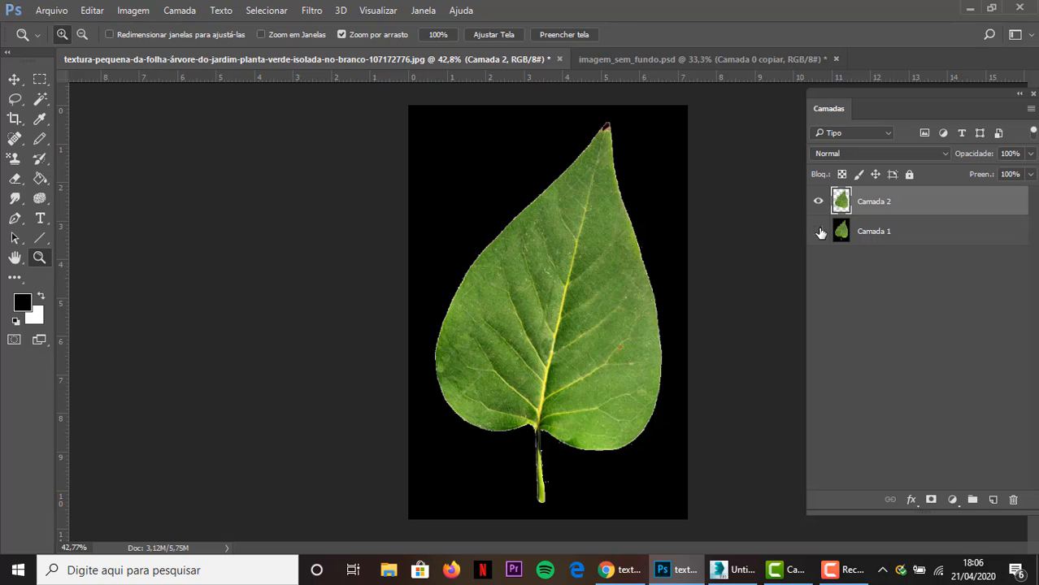
left_click(819, 233)
left_click(819, 233)
Step: Activate the Clone Stamp tool on the leaf cutout layer and examine the leaf's surface and edges
left_click_drag(537, 267, 614, 379)
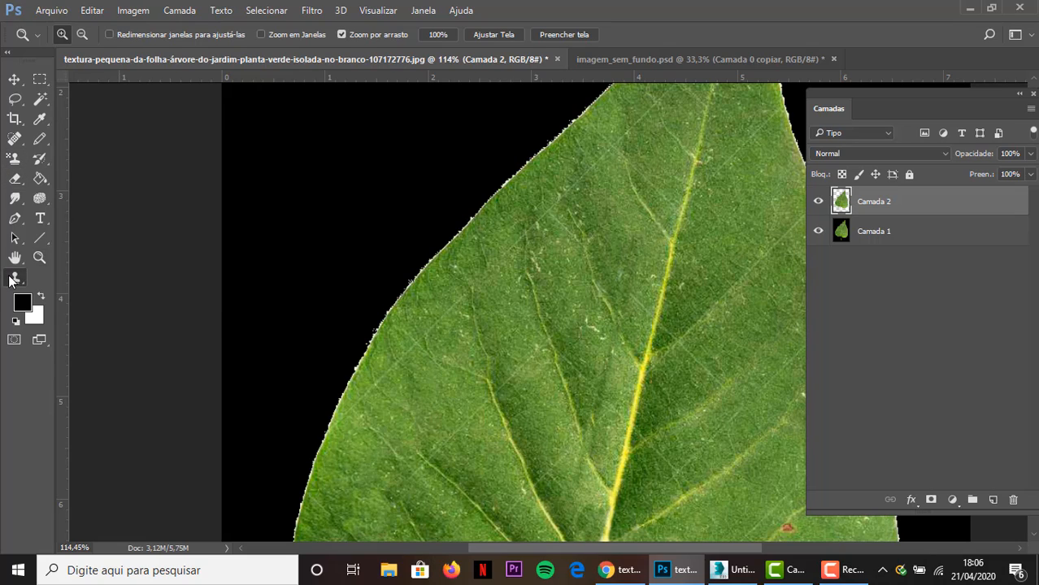
left_click(16, 279)
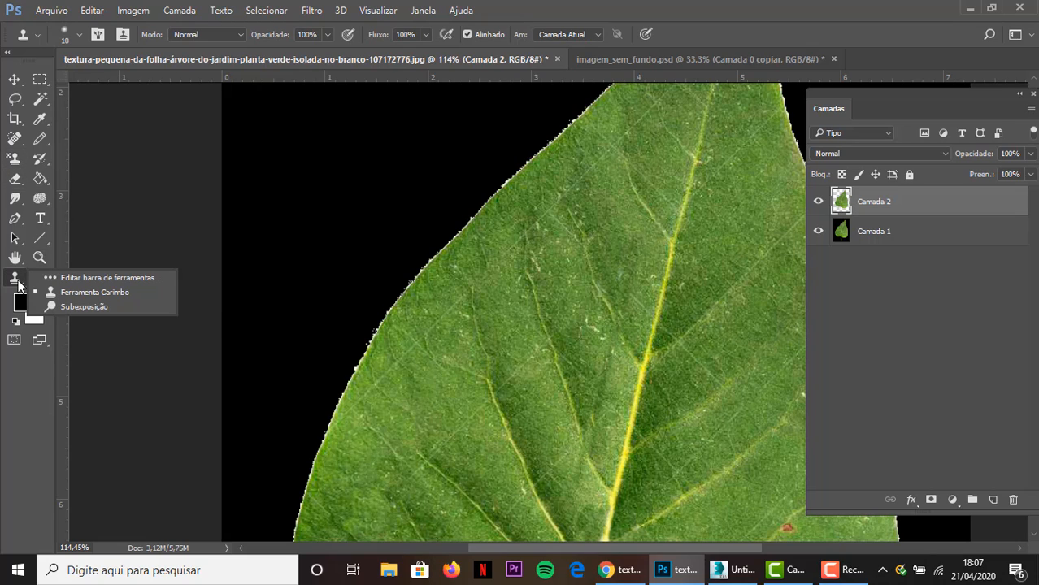
left_click(497, 301)
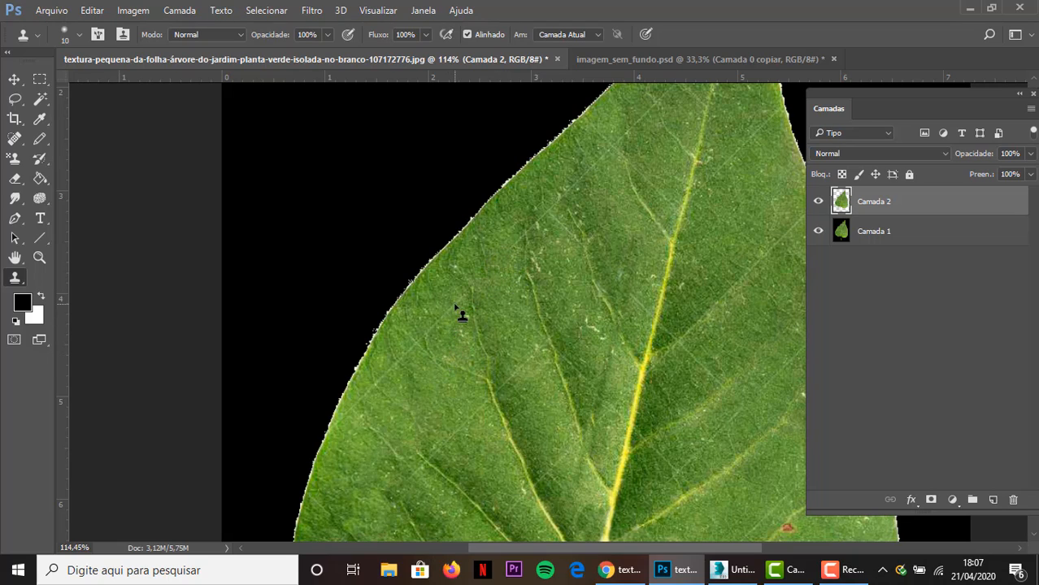
scroll(461, 328, "down", 3, "alt")
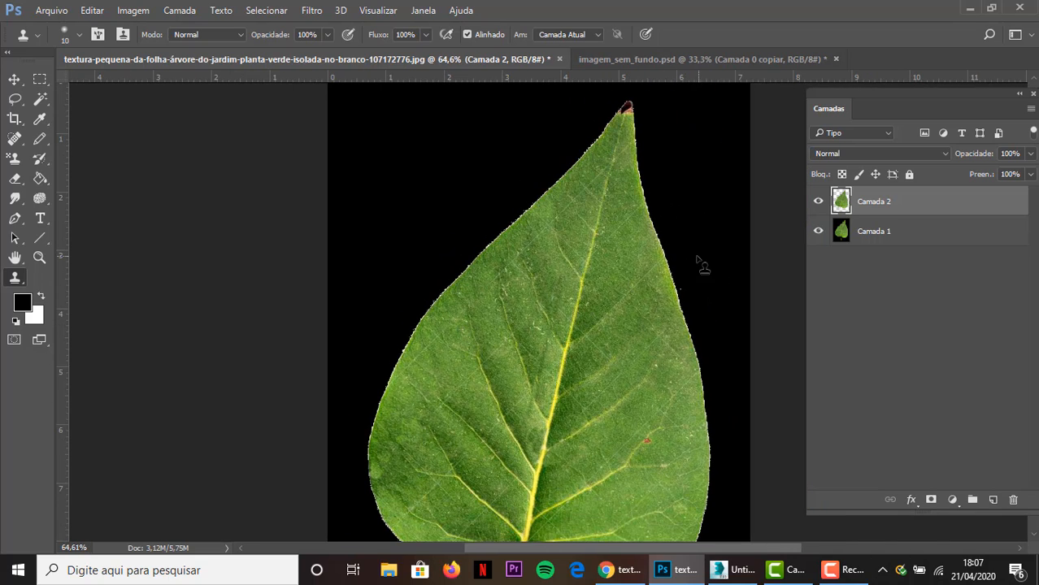
Step: Delete the original Camada 1 layer and load the leaf outline of Camada 2 as a selection
left_click_drag(892, 232, 1013, 497)
scroll(716, 295, "down", 1, "alt")
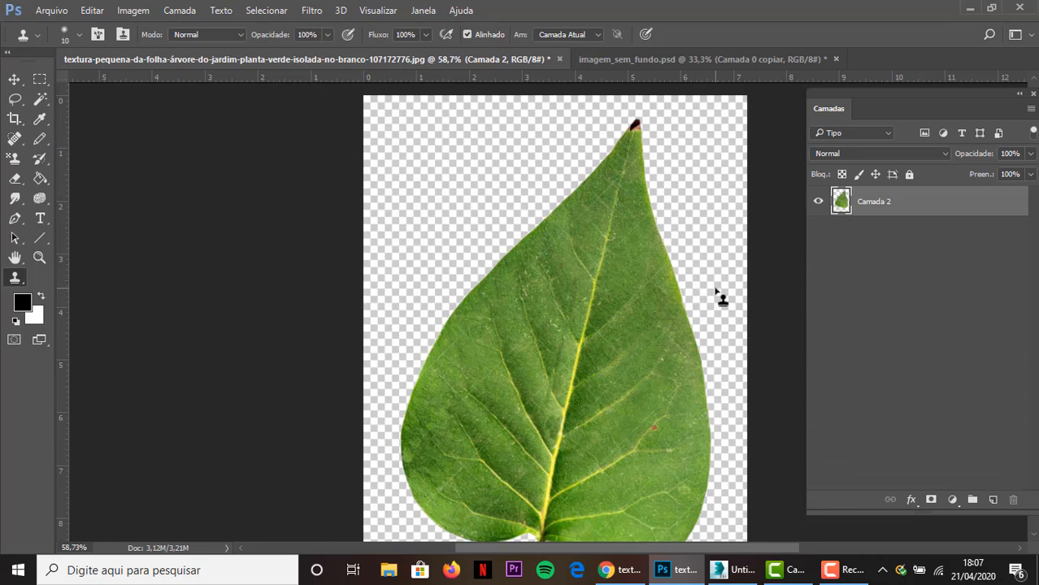
left_click(40, 98)
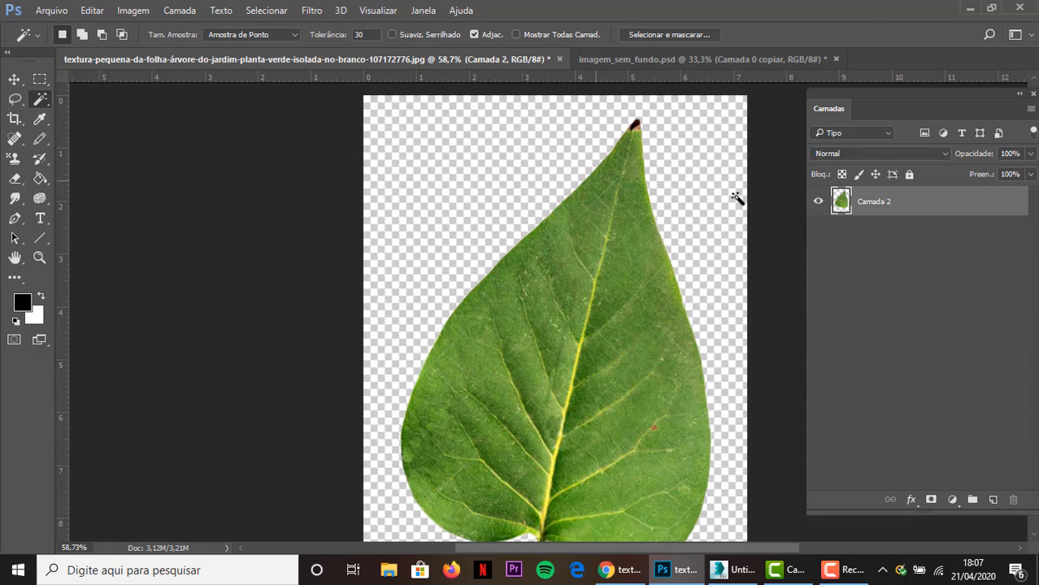
left_click(839, 197, "ctrl")
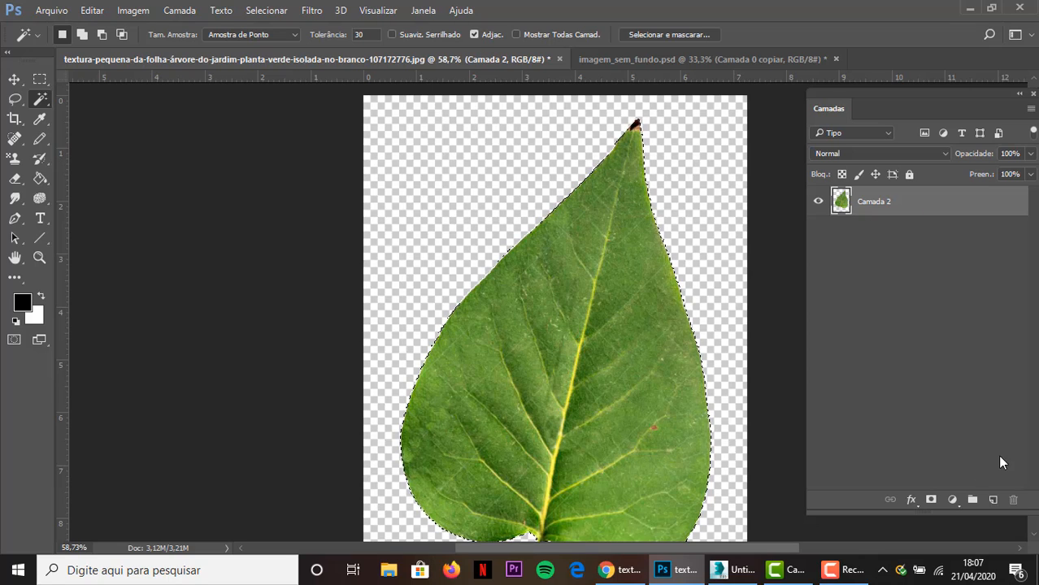
Step: Duplicate the Camada 2 leaf layer within the same document
right_click(894, 201)
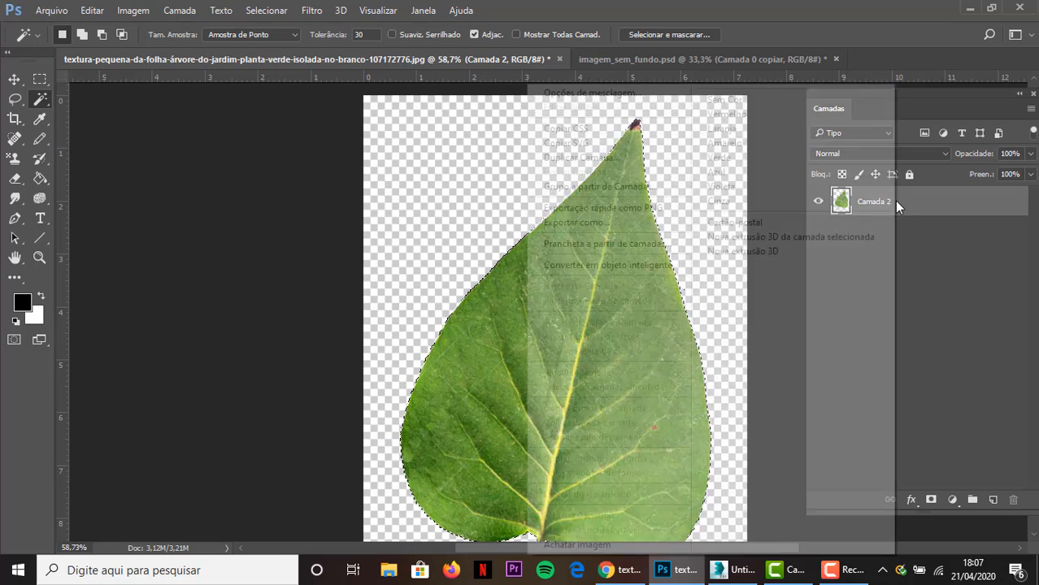
left_click(582, 158)
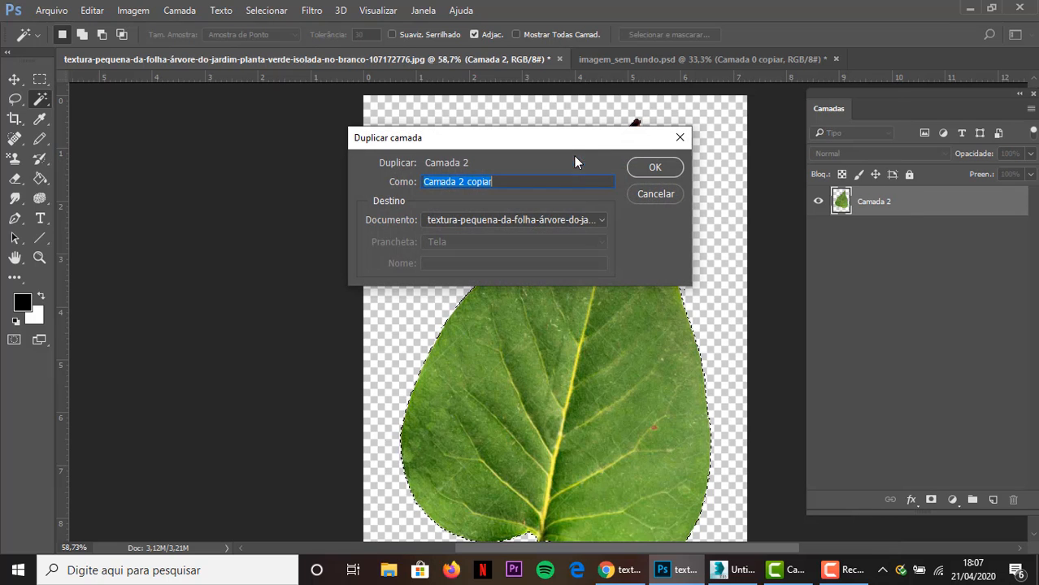
left_click(656, 168)
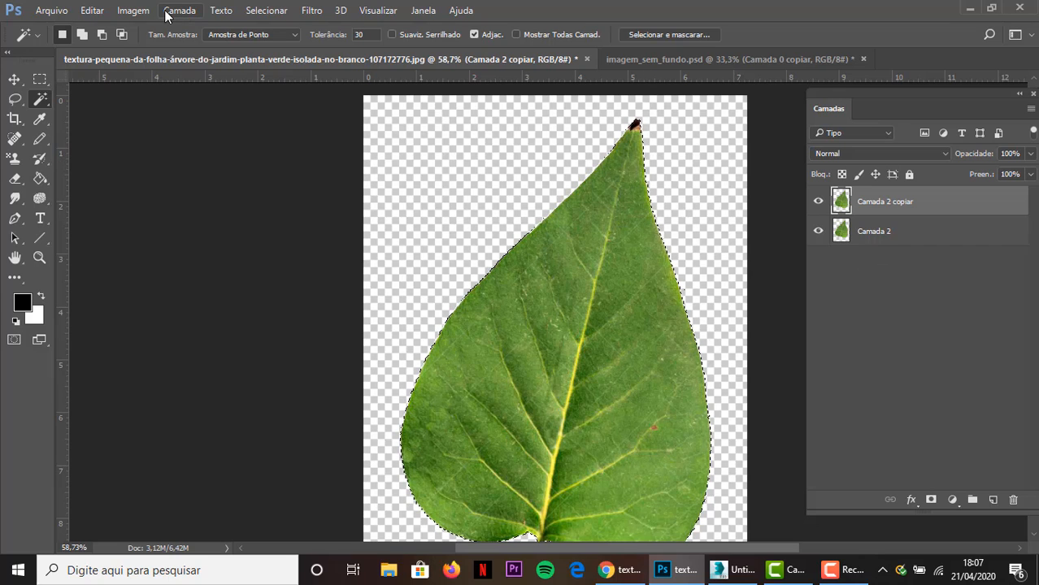
Step: Invert the selection and fill the area around the leaf on the duplicate layer with black, using K 100%
left_click(262, 10)
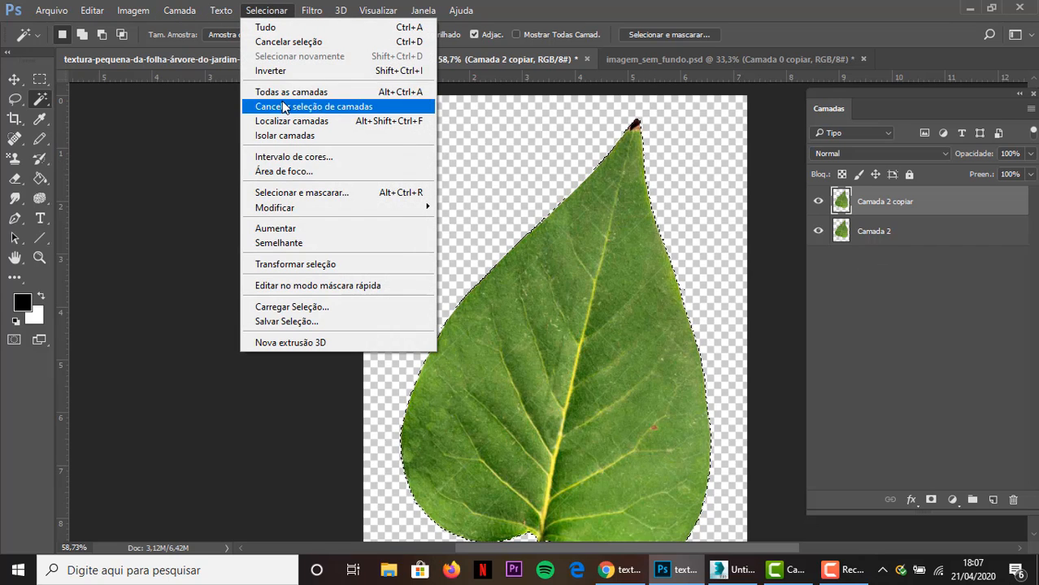
left_click(289, 71)
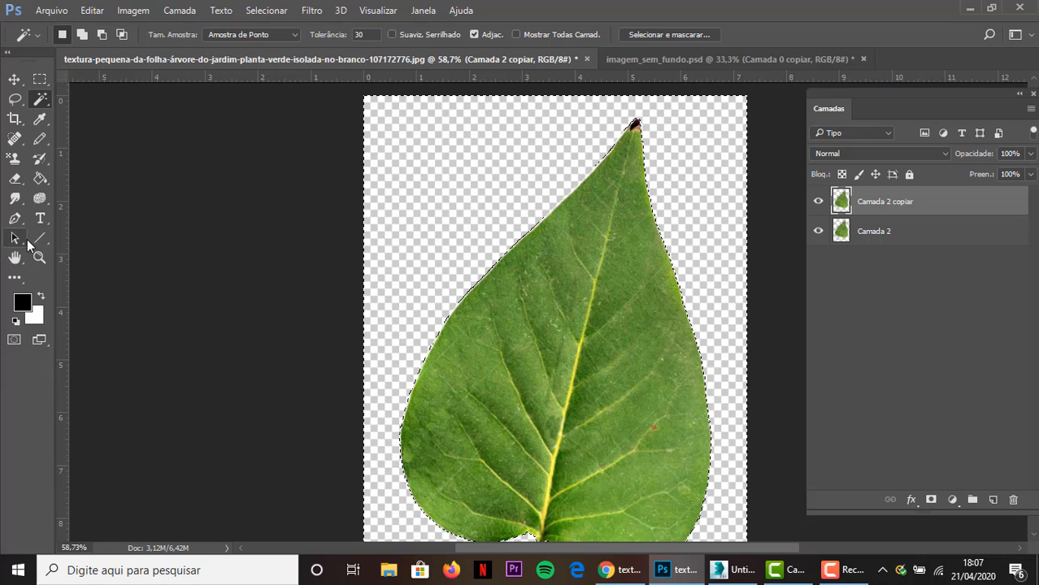
left_click(24, 304)
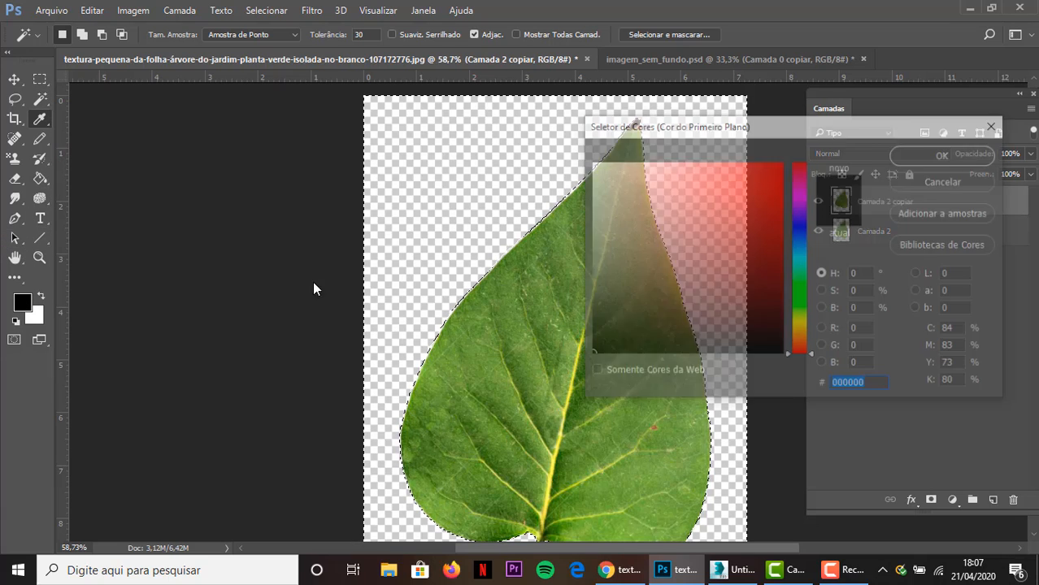
left_click(951, 382)
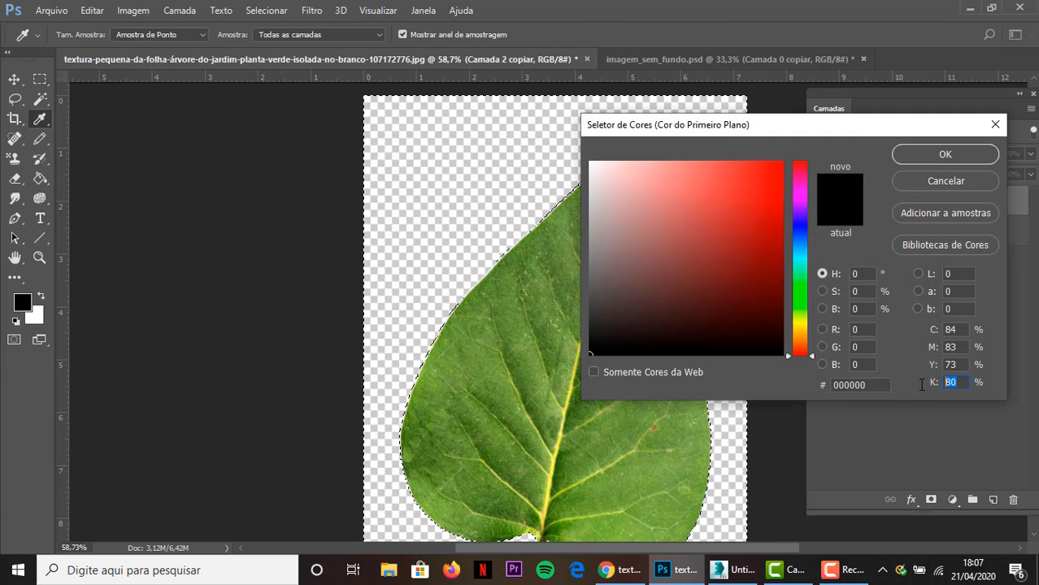
type("100")
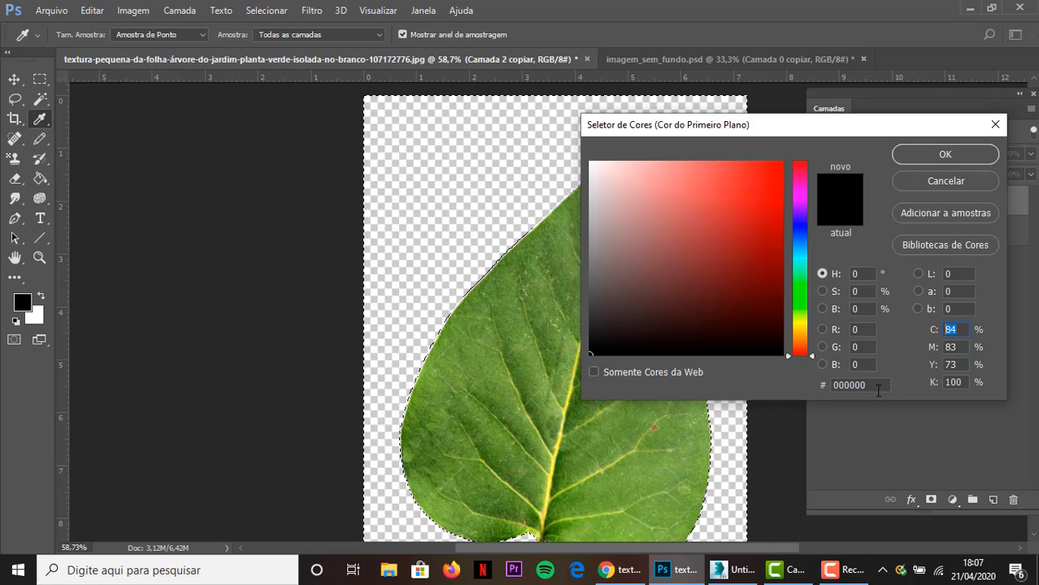
left_click(921, 163)
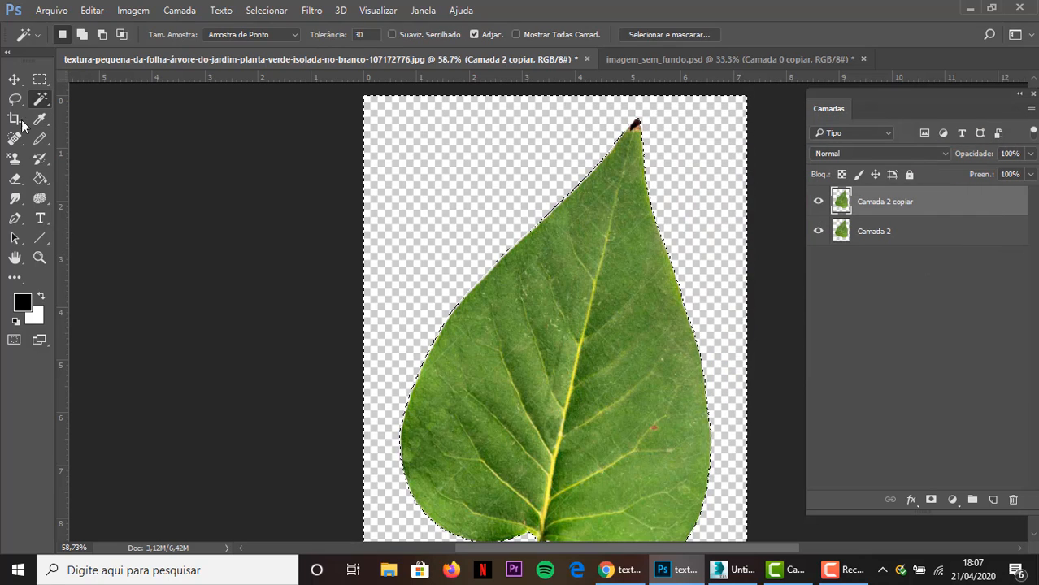
left_click(39, 178)
left_click(534, 151)
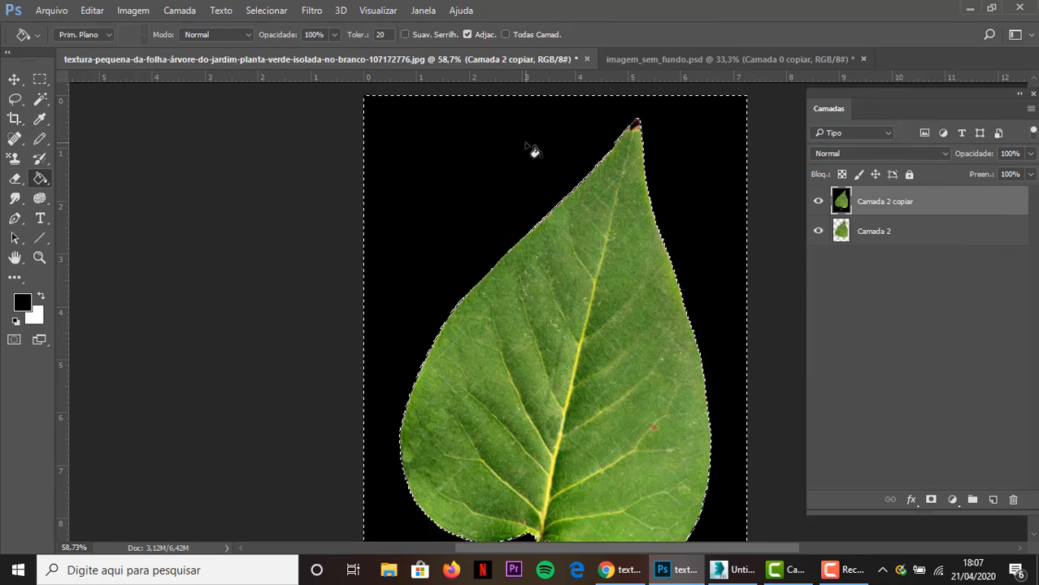
Step: Invert the selection back to the leaf, fill it with the white background color, and deselect
left_click(267, 10)
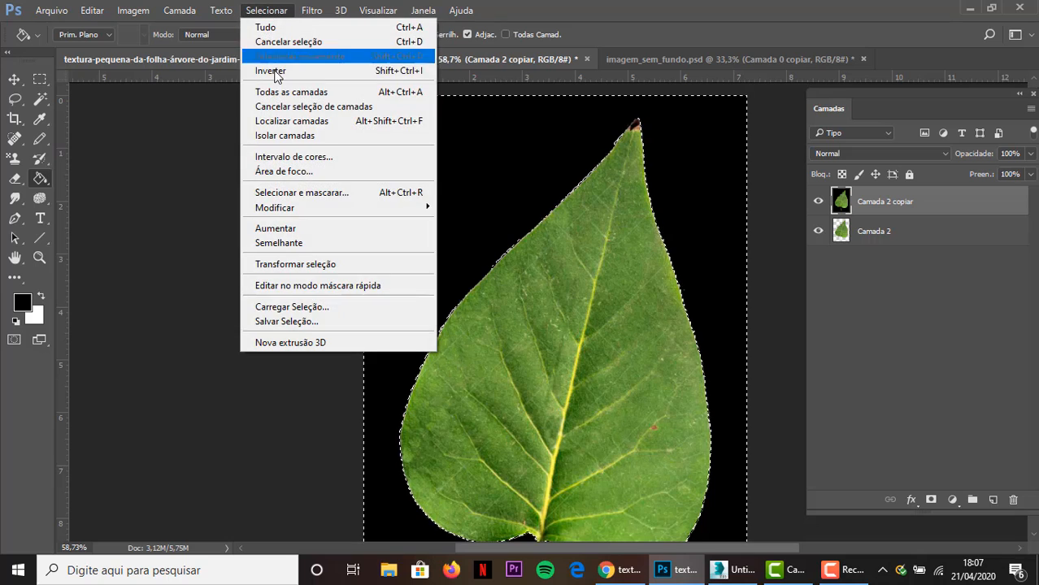
left_click(274, 75)
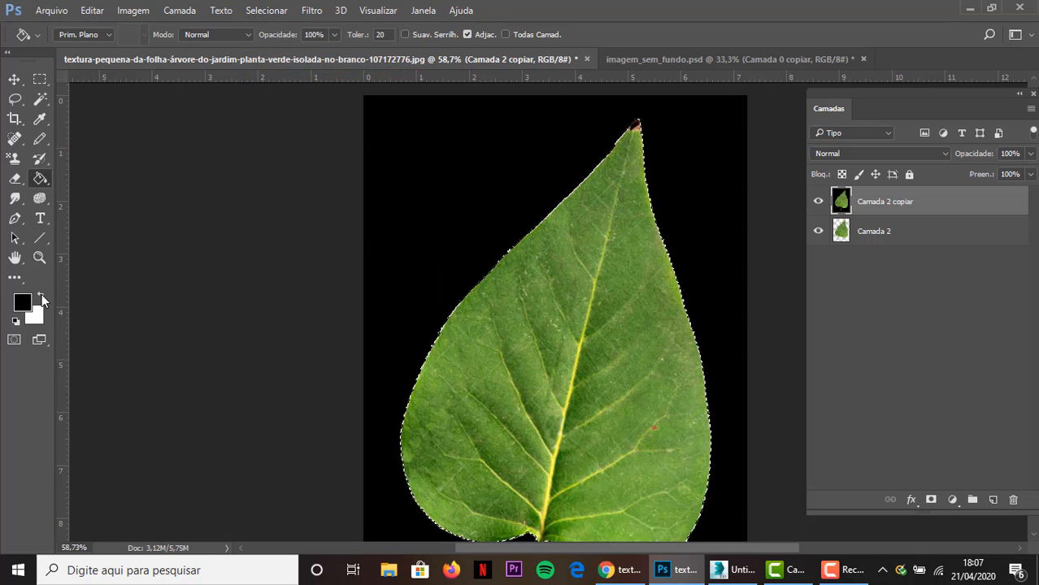
left_click(142, 12)
mouse_move(90, 11)
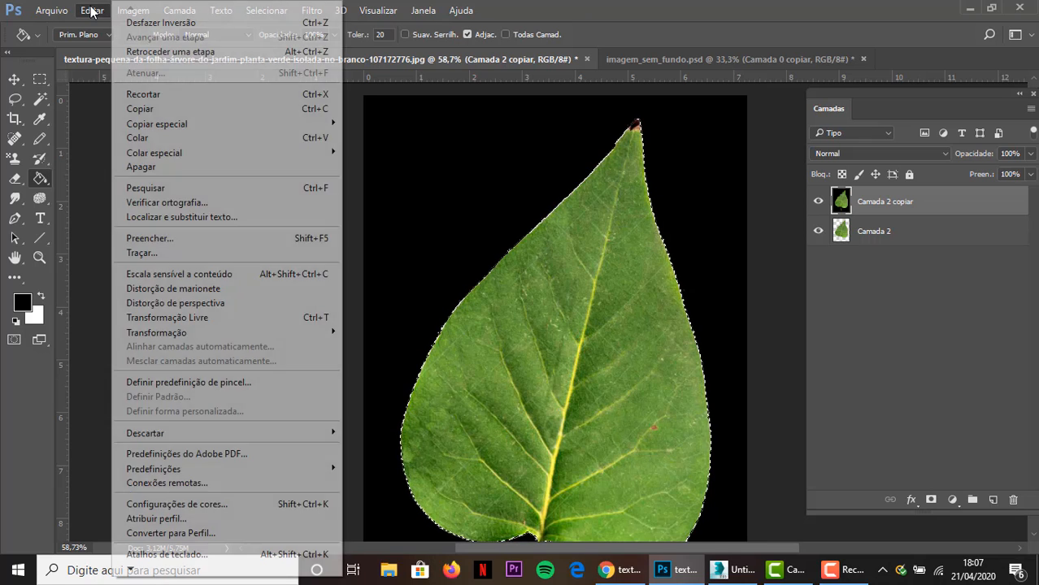
left_click(150, 238)
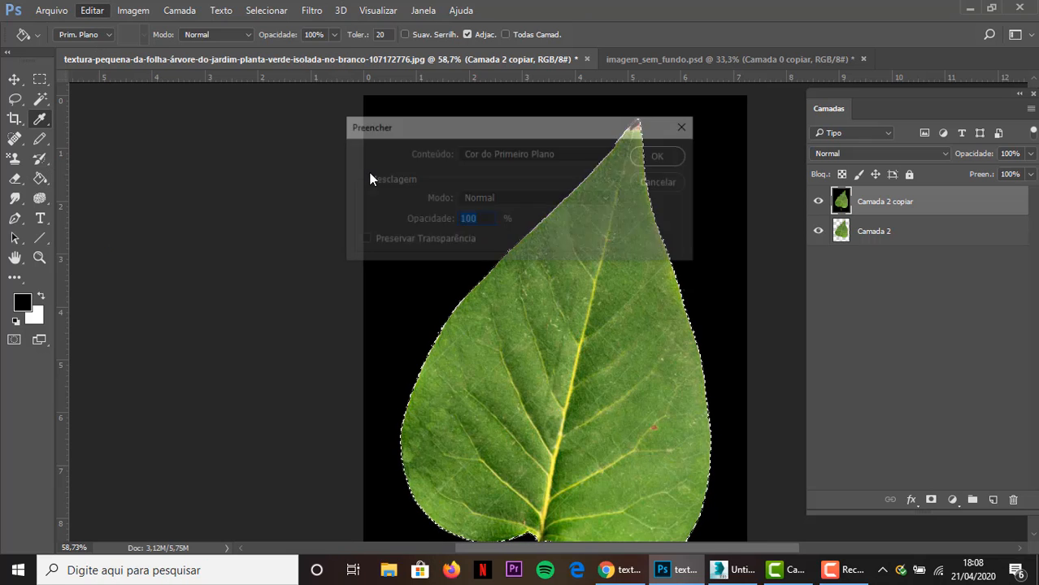
left_click(583, 154)
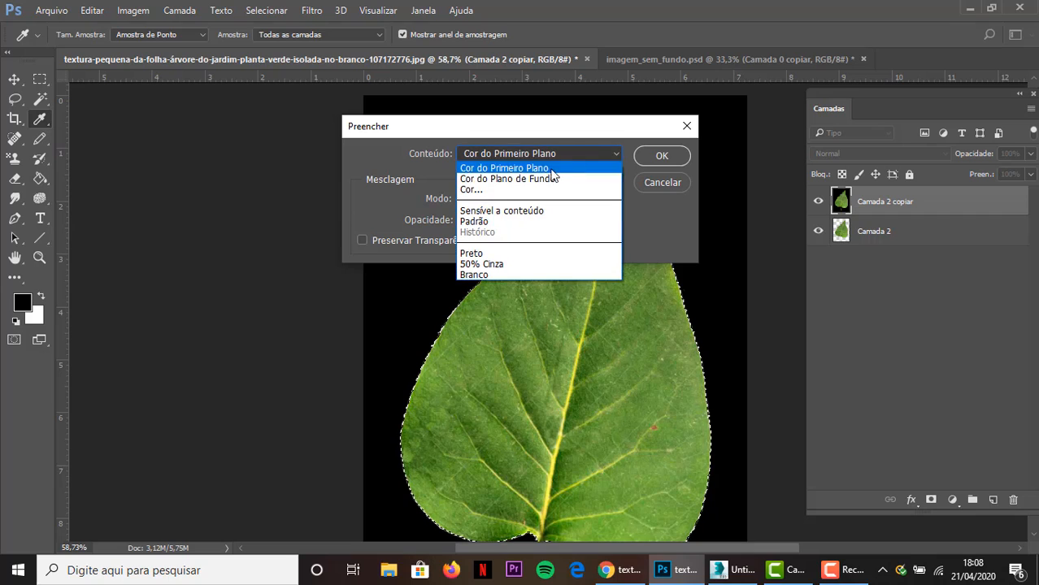
left_click(536, 181)
left_click(654, 156)
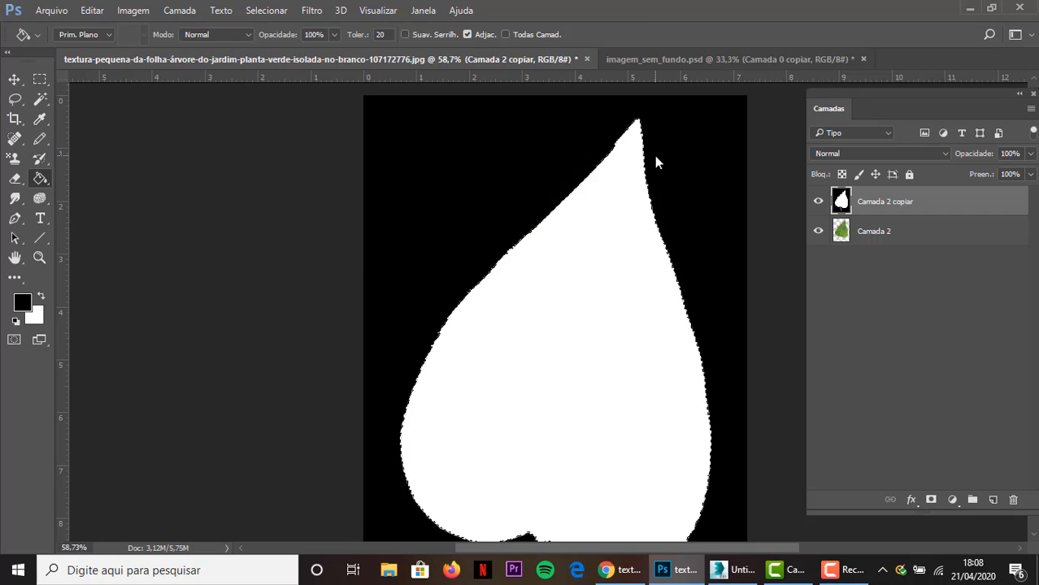
key("ctrl+d")
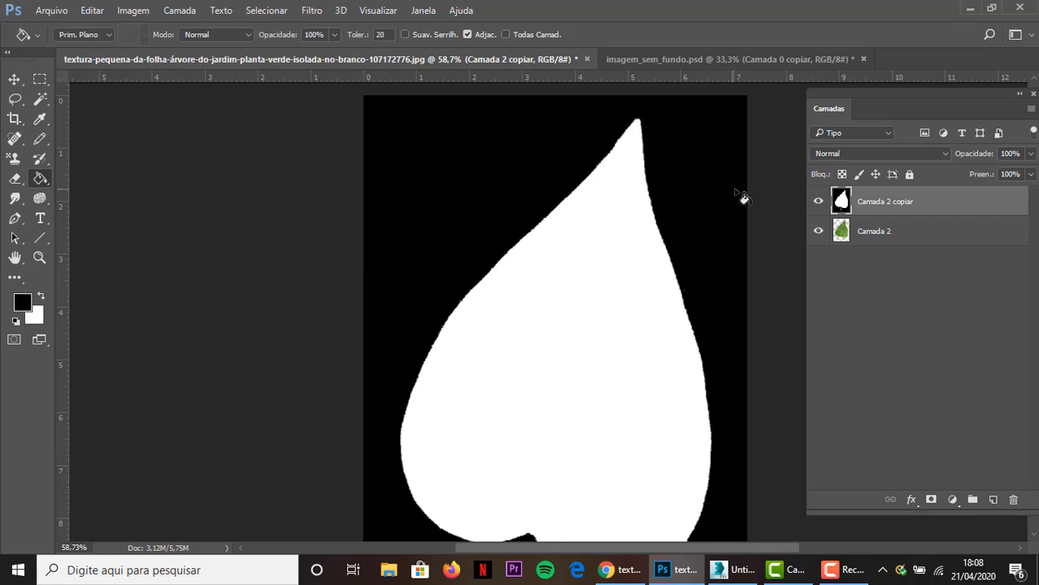
Step: Move the black-and-white mask layer below the leaf layer and check both layers by toggling their visibility
left_click_drag(869, 202, 866, 247)
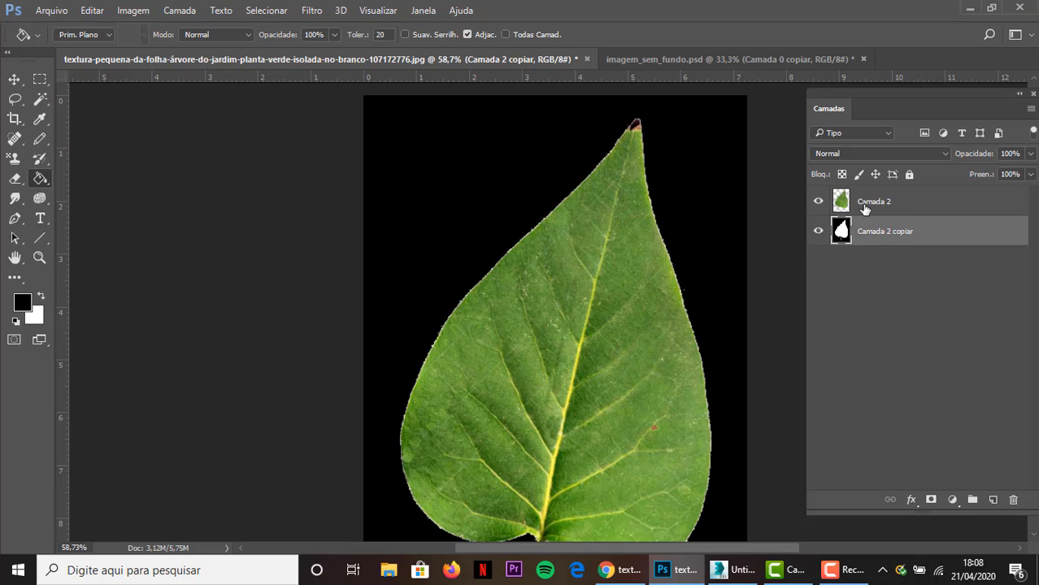
left_click(818, 202)
left_click(818, 202)
left_click(819, 232)
left_click(819, 231)
Step: Switch to 3ds Max and assign the individual Camada 0 layer of imagem_sem_fundo.psd as the 03 - Default material's diffuse bitmap
left_click(734, 569)
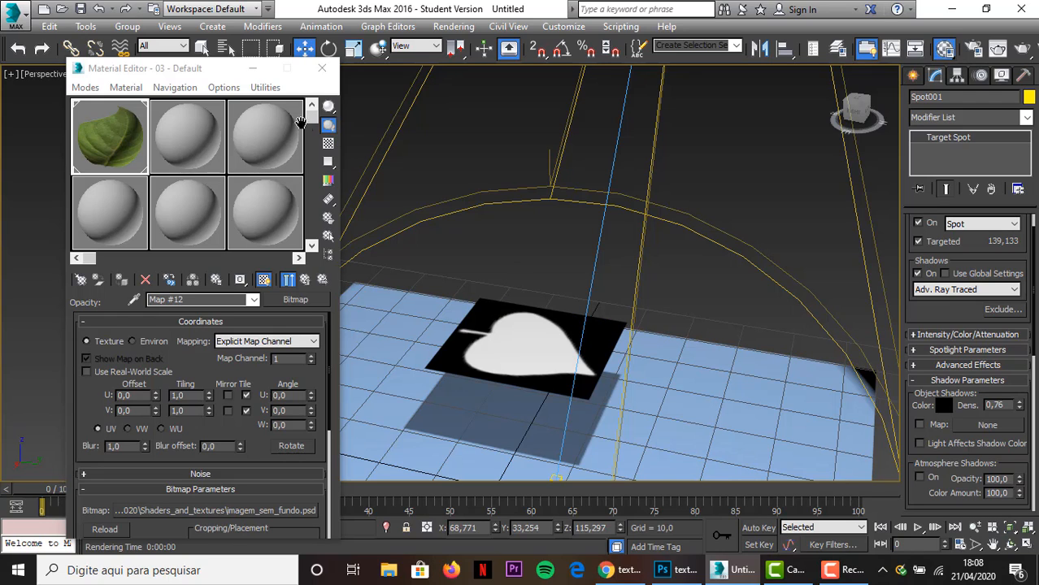
left_click(195, 138)
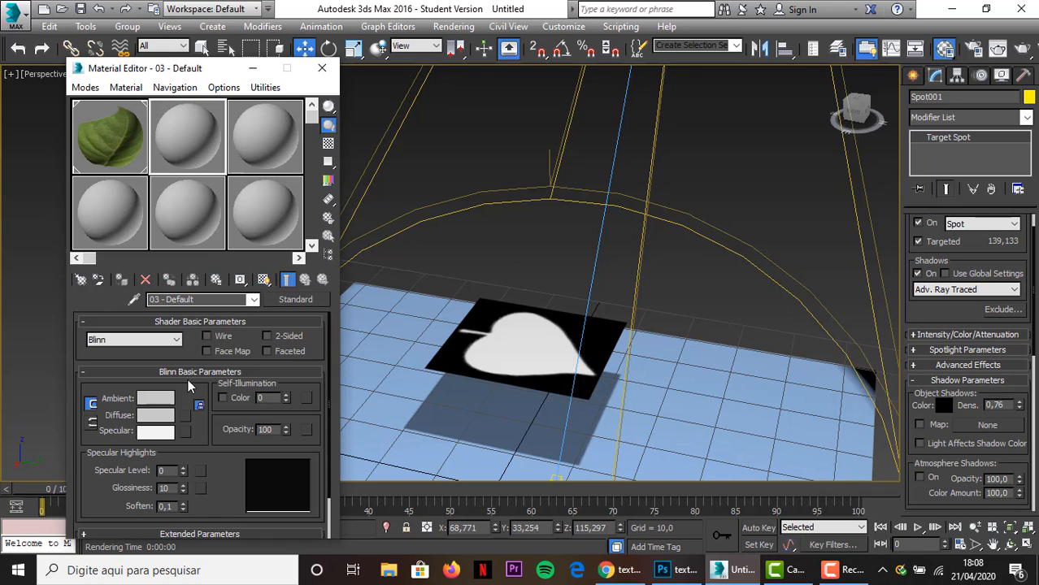
left_click(186, 416)
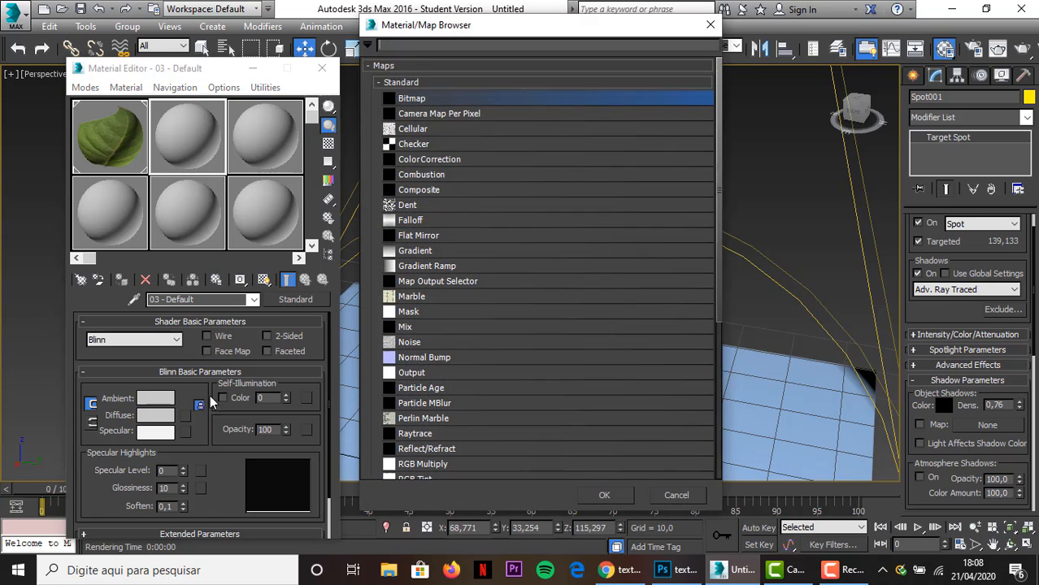
double_click(435, 99)
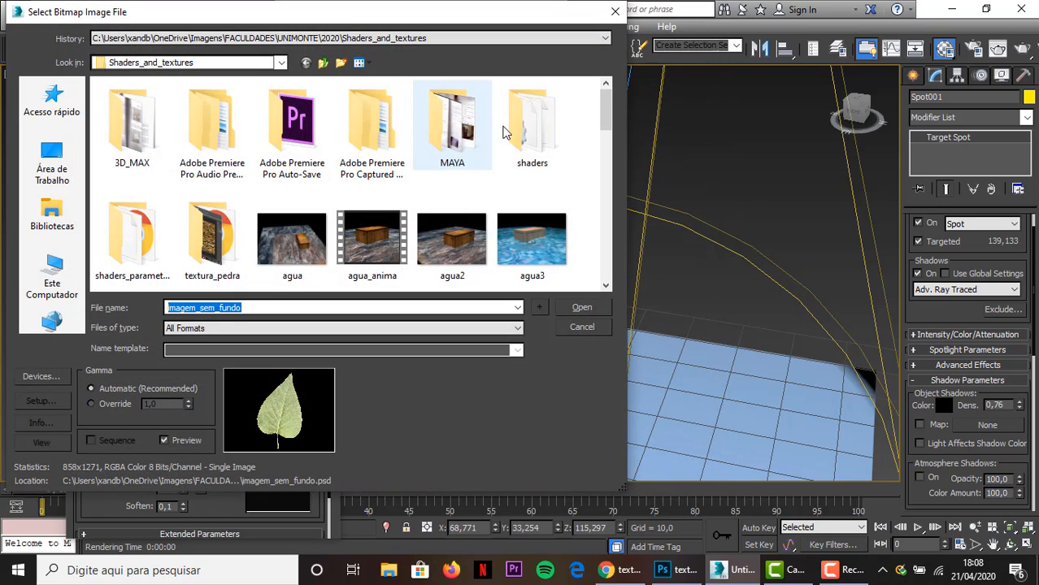
scroll(533, 158, "down", 3)
left_click(465, 128)
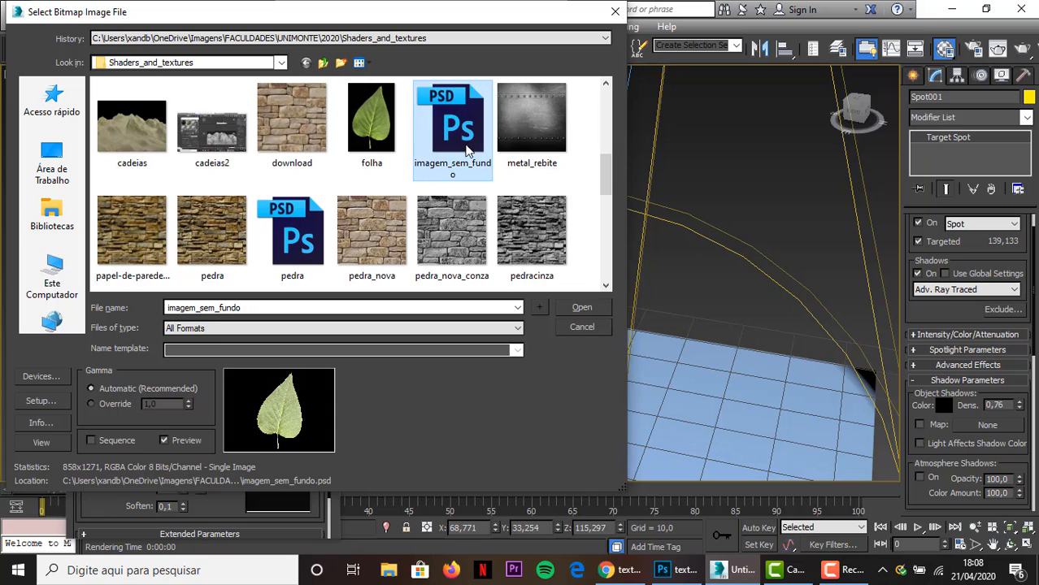
left_click(569, 306)
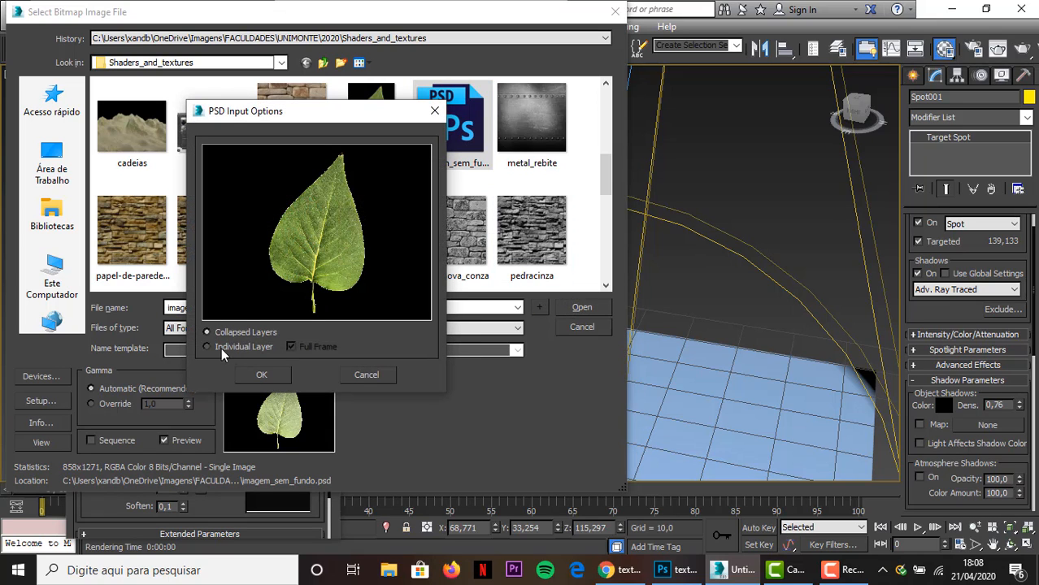
left_click(221, 348)
left_click(238, 177)
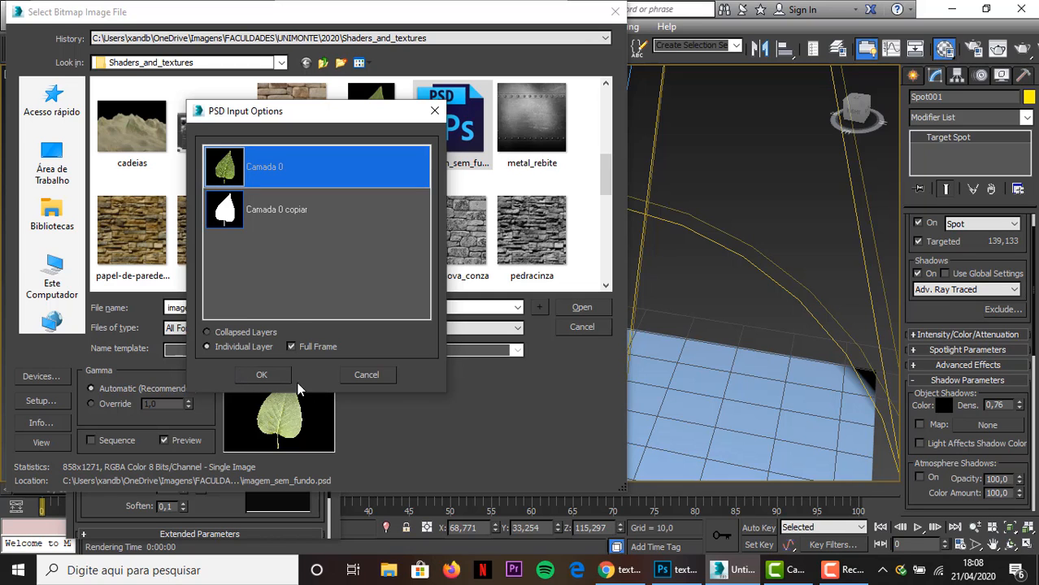
left_click(273, 379)
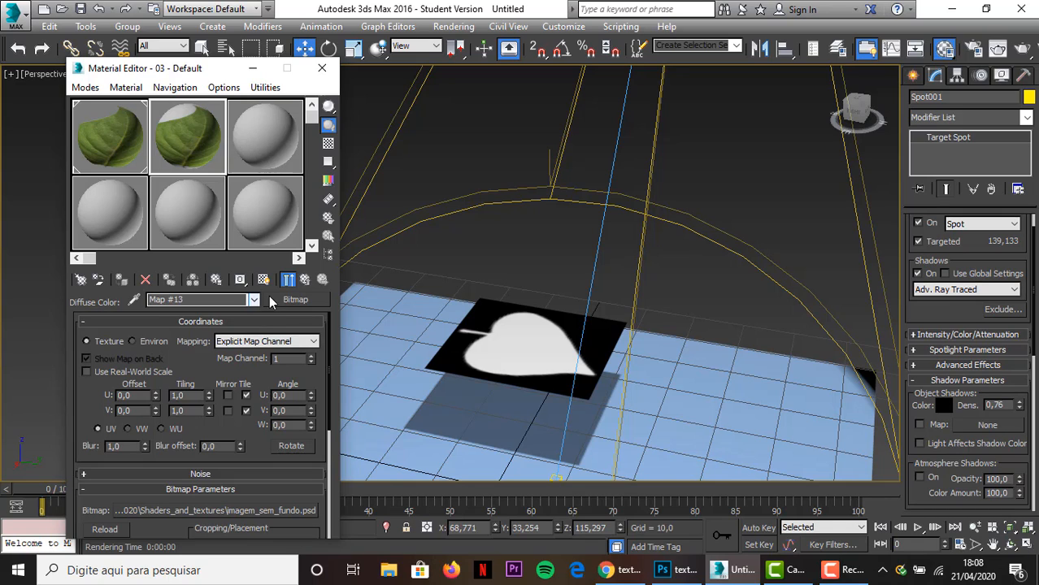
Step: Assign the individual Camada 0 copiar layer of imagem_sem_fundo.psd as the 03 - Default material's opacity bitmap
left_click(254, 300)
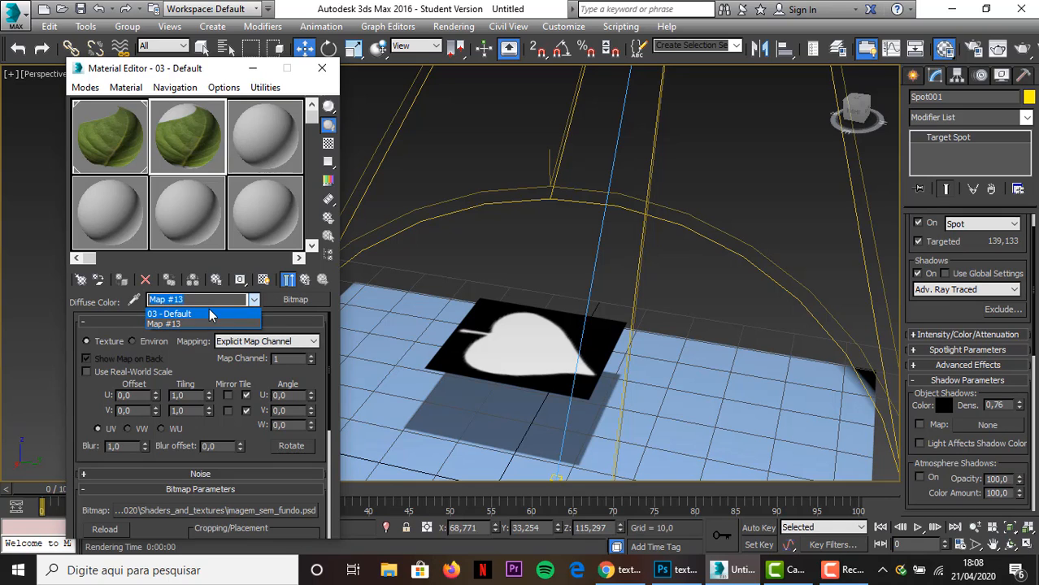
left_click(210, 315)
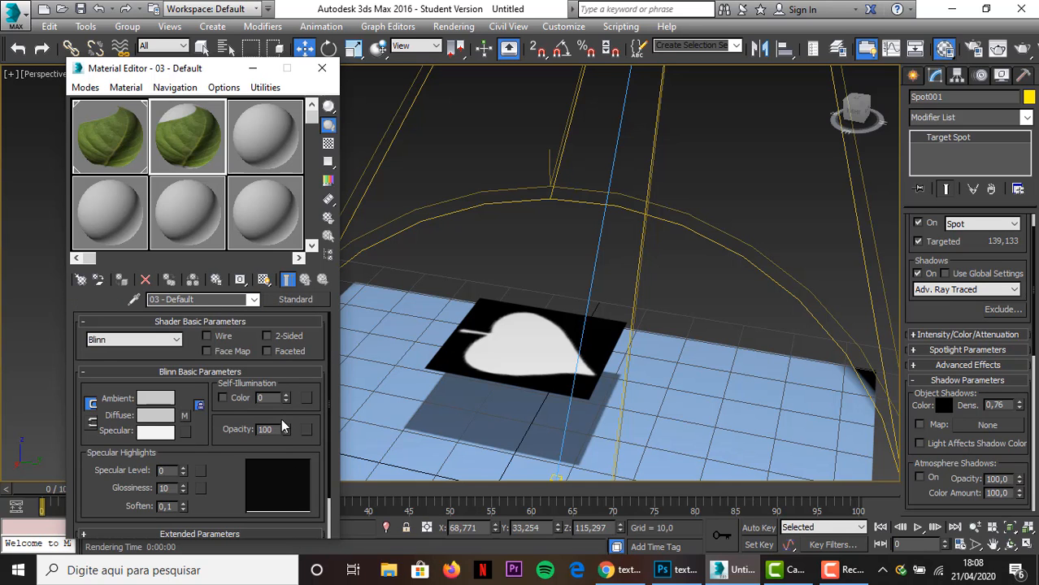
left_click(306, 430)
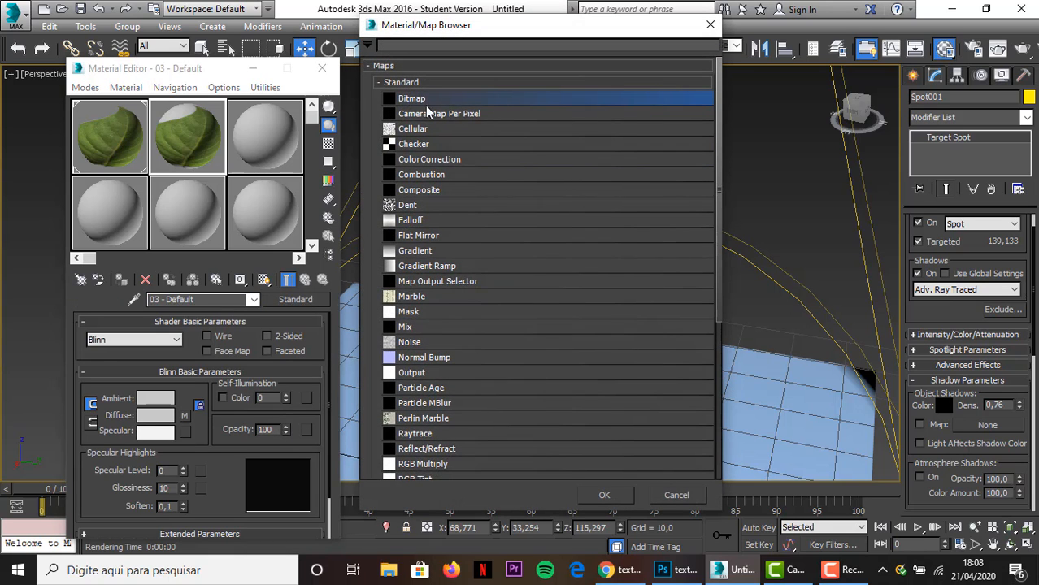
double_click(410, 98)
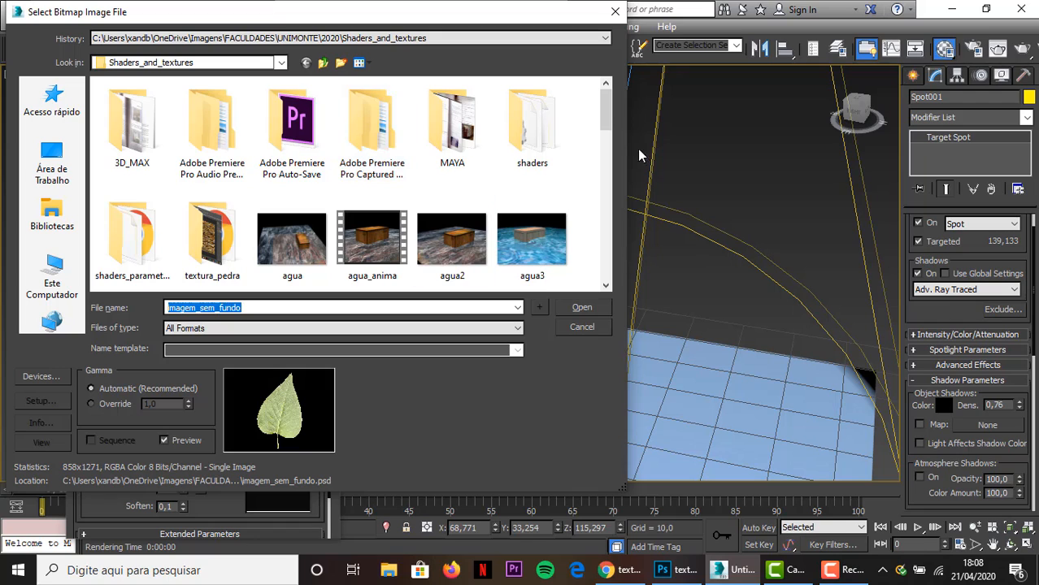
left_click_drag(610, 116, 608, 168)
left_click(453, 199)
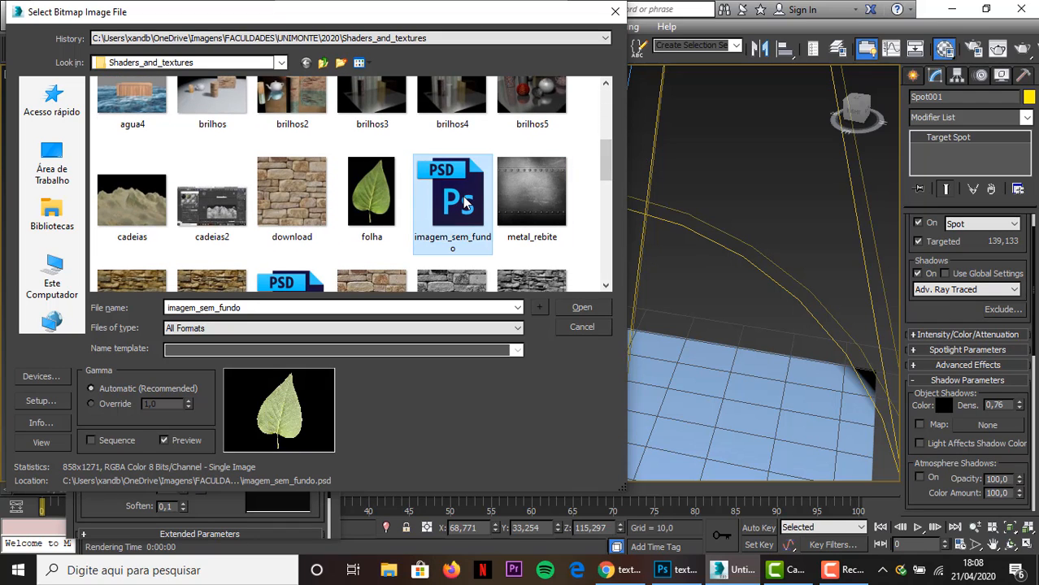
left_click(570, 309)
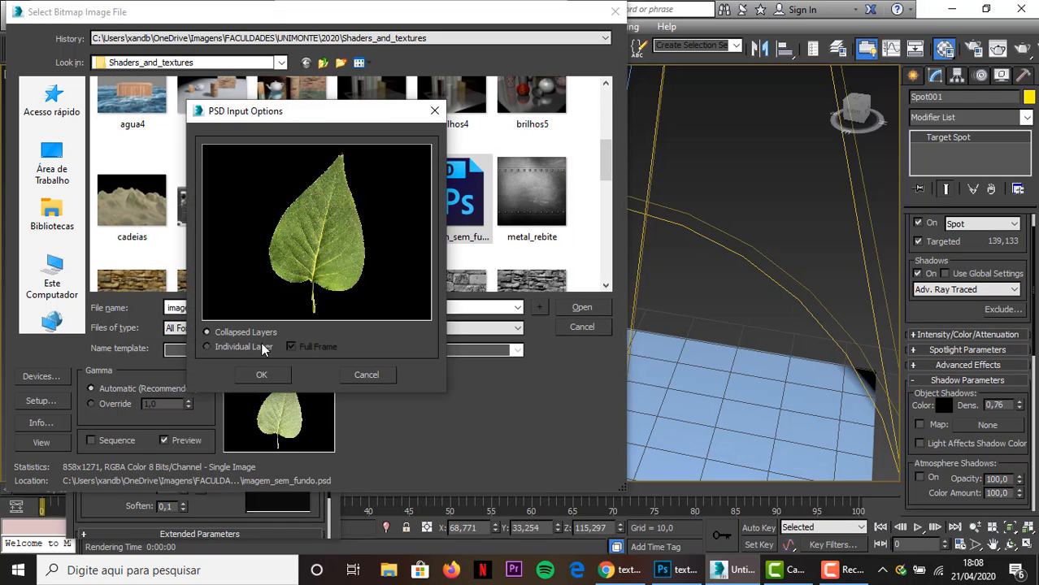
left_click(262, 348)
left_click(277, 213)
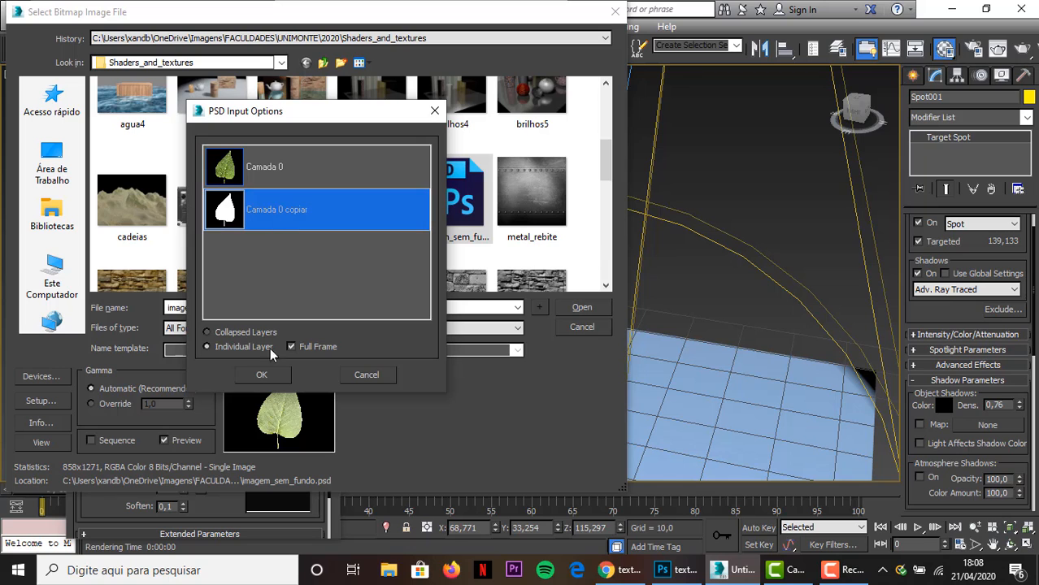
left_click(261, 376)
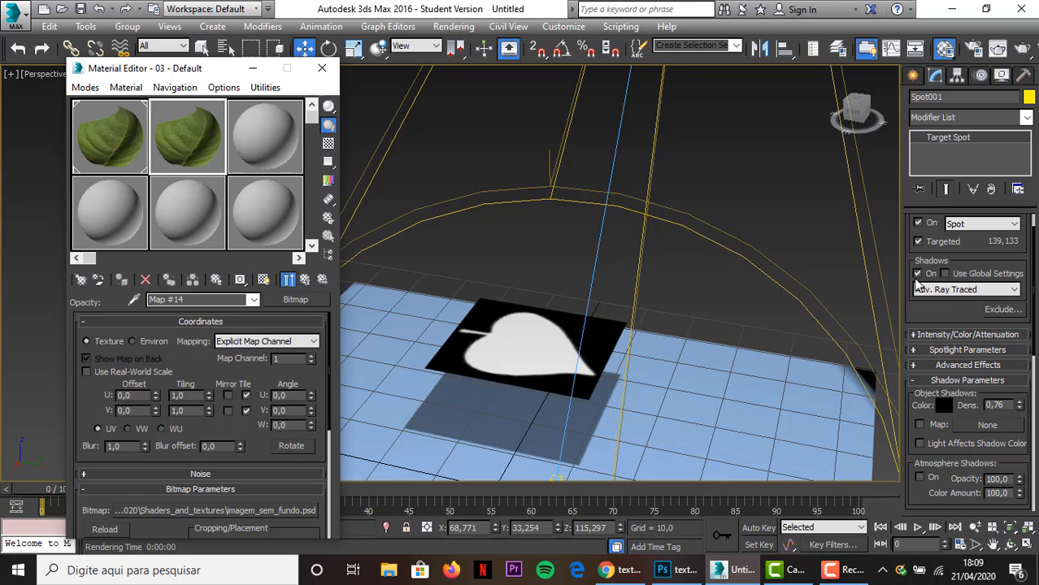
Step: Create a second small plane on the floor beside the existing leaf plane and raise it to a Z height of about 6.2
left_click(913, 76)
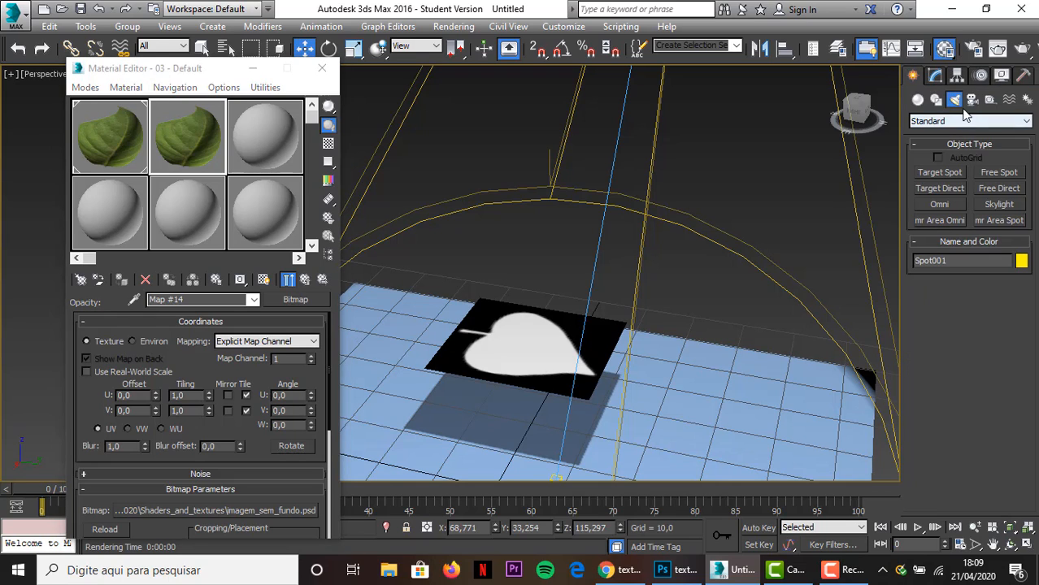
left_click(918, 99)
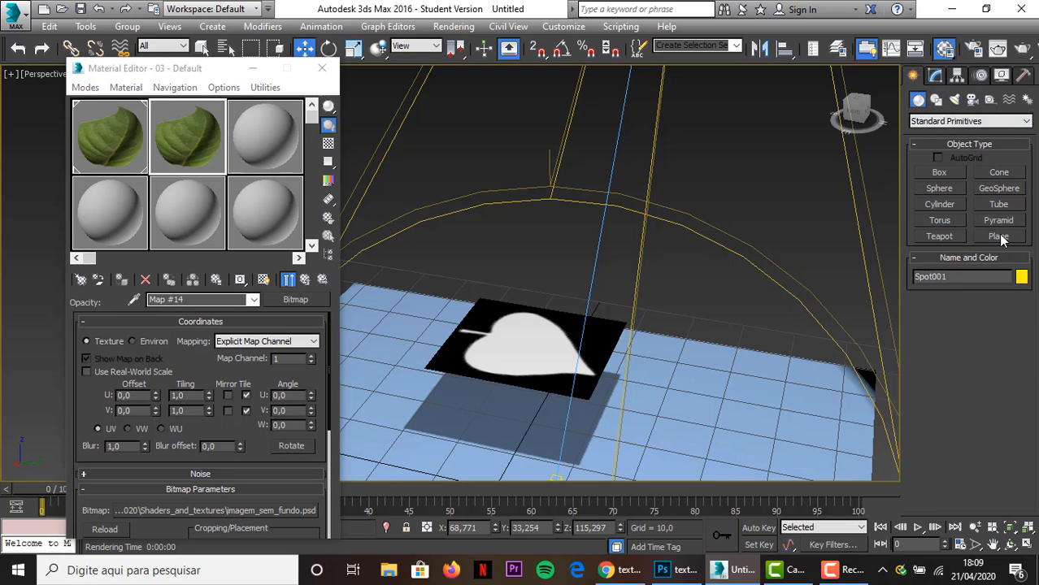
left_click(1002, 238)
left_click_drag(598, 452, 821, 383)
left_click(304, 48)
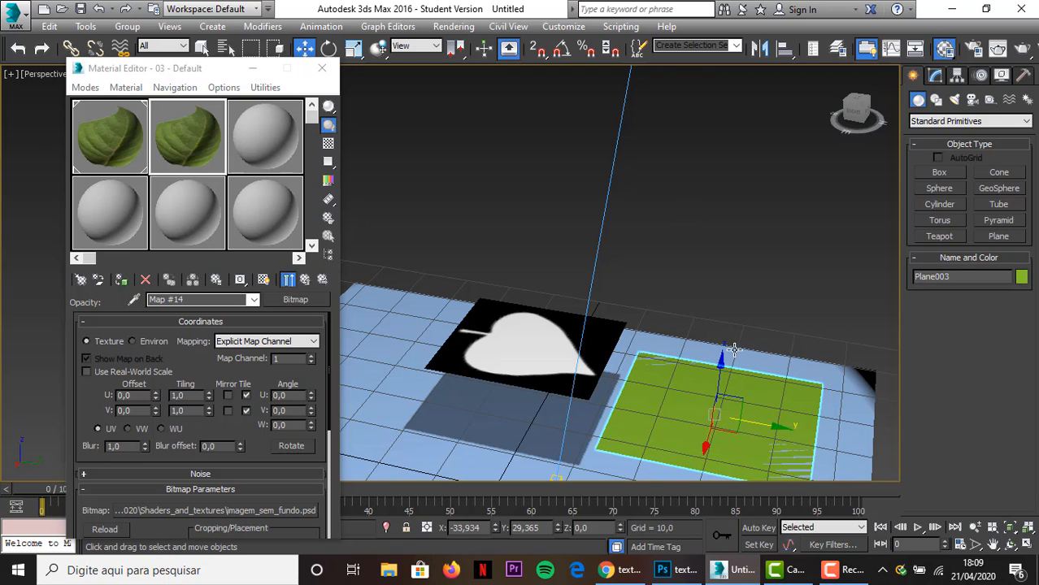
left_click_drag(733, 350, 733, 324)
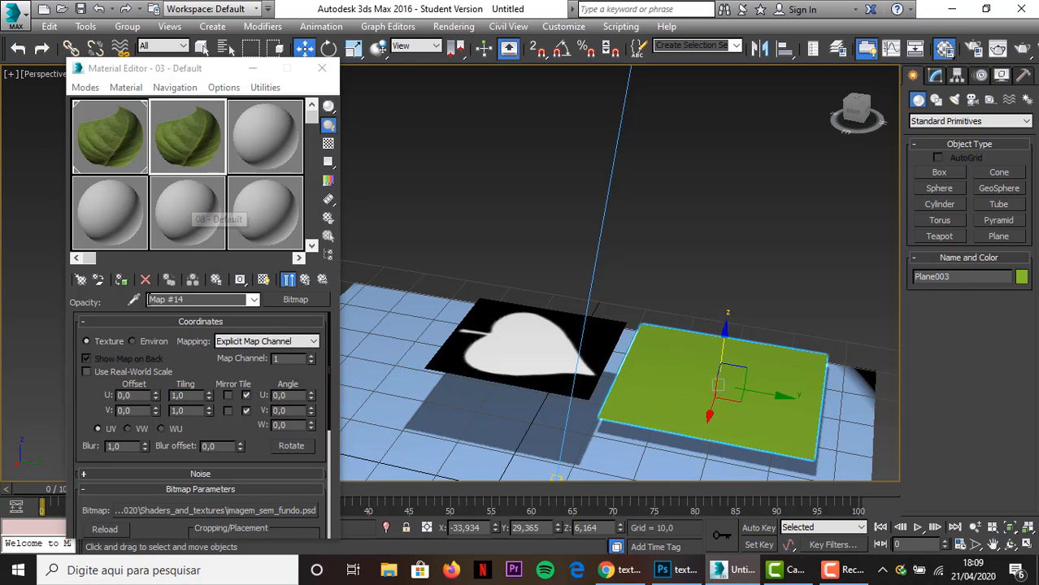
Step: Assign the selected leaf material to the new plane, renaming it folha, and show its map in the viewport
left_click(124, 280)
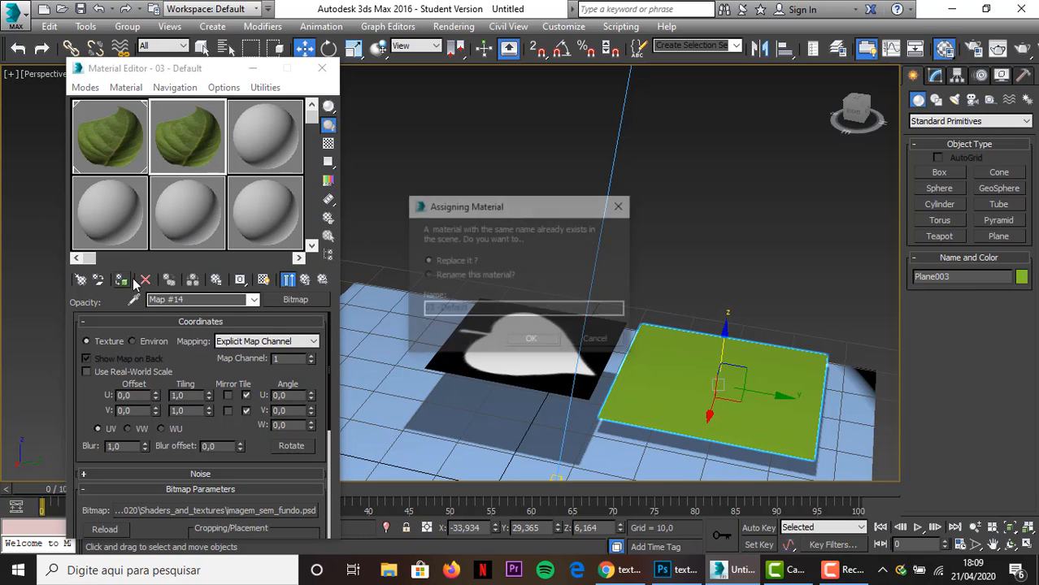
left_click(465, 276)
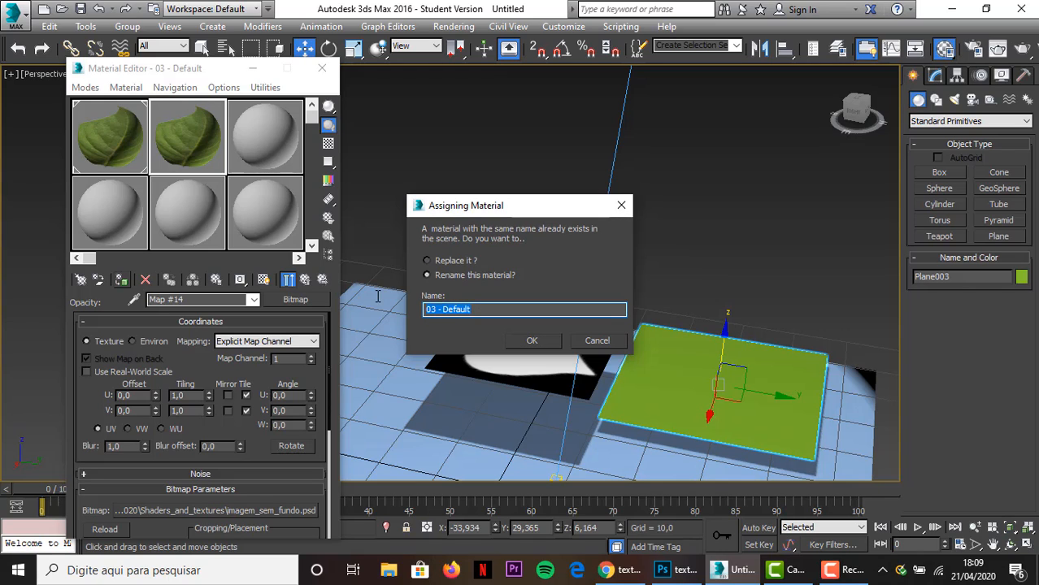
type("folha")
left_click(533, 343)
left_click(262, 280)
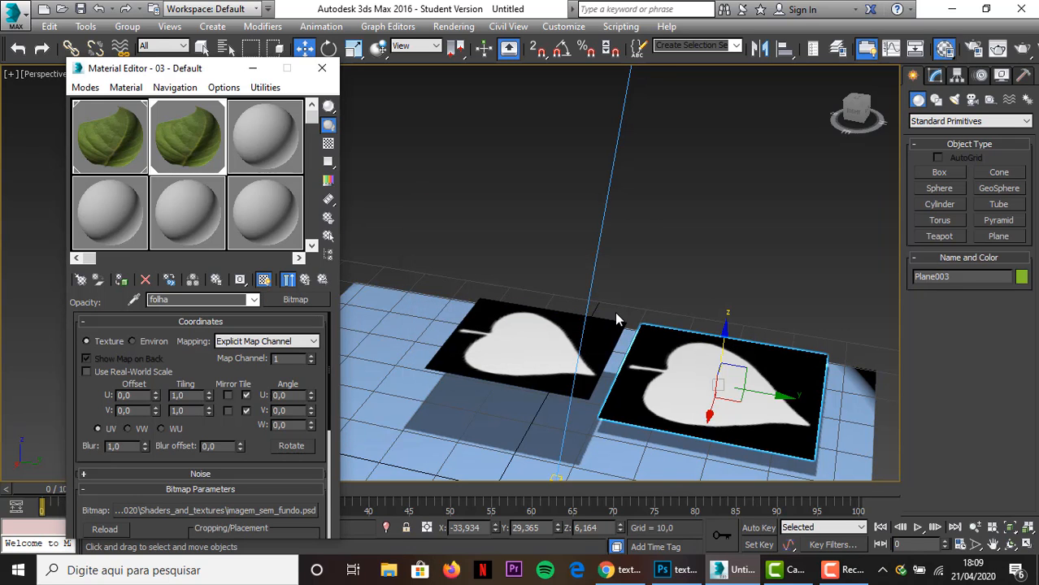
Step: Render the perspective view with both leaf planes framed, check their cutouts and shadows, and close the render
scroll(615, 320, "down", 3)
middle_click_drag(613, 320, 518, 307)
scroll(518, 307, "up", 3)
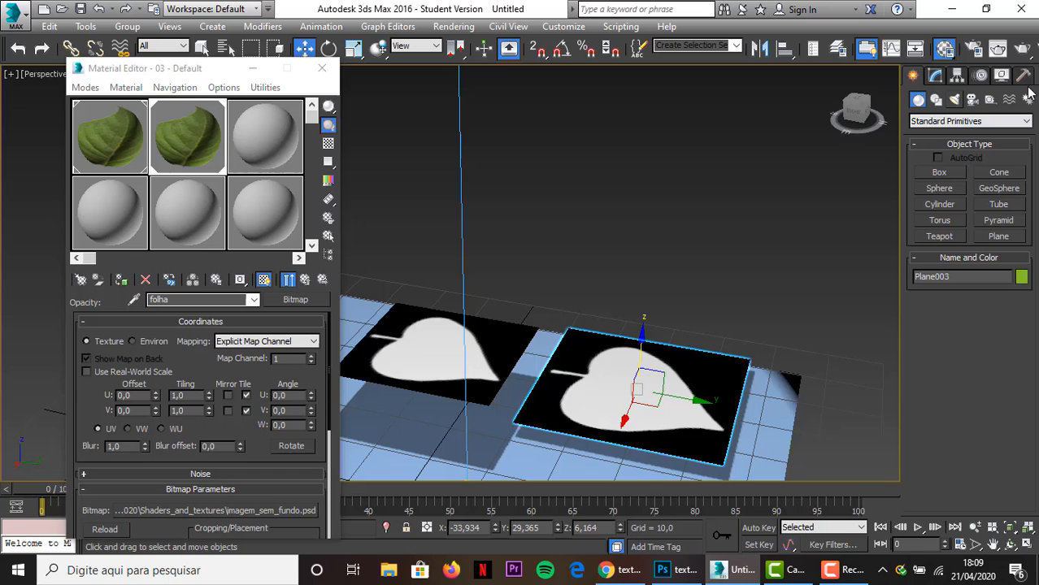
left_click(998, 48)
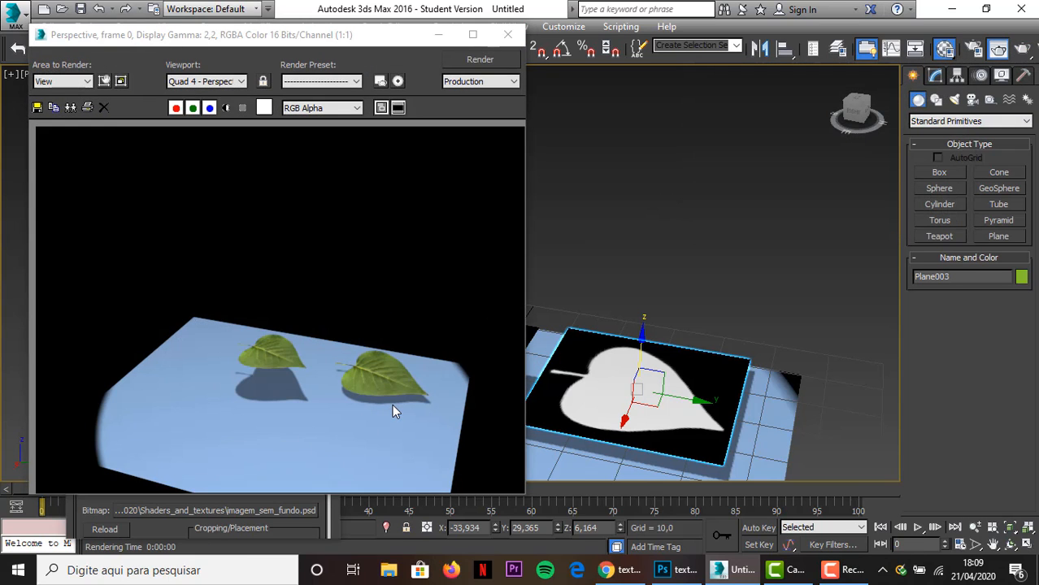
left_click(506, 35)
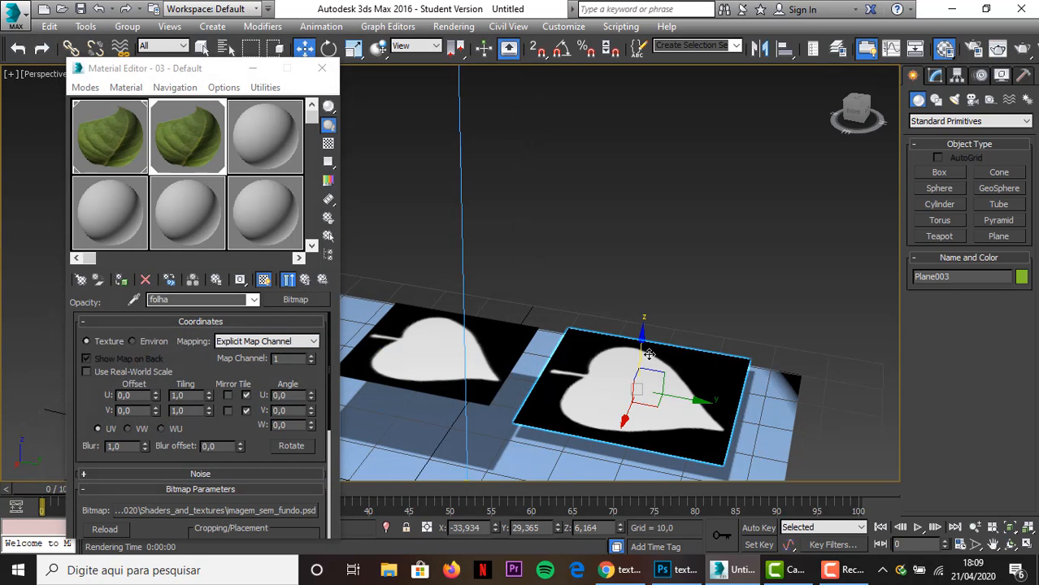
Step: Raise the new leaf plane to a Z height of about 21.7 and render the view again to check its shadow
left_click_drag(639, 351, 654, 275)
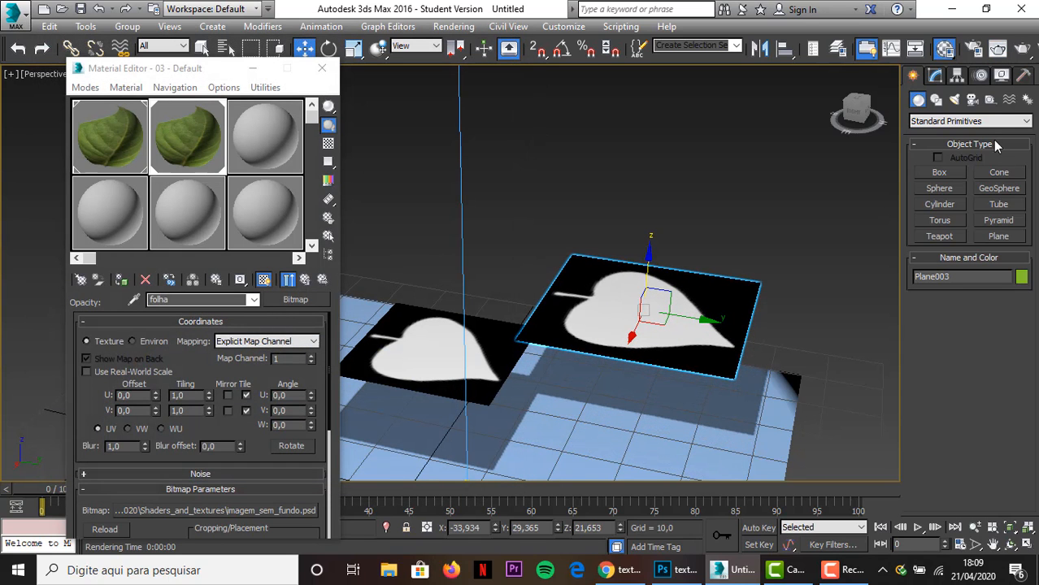
left_click(998, 48)
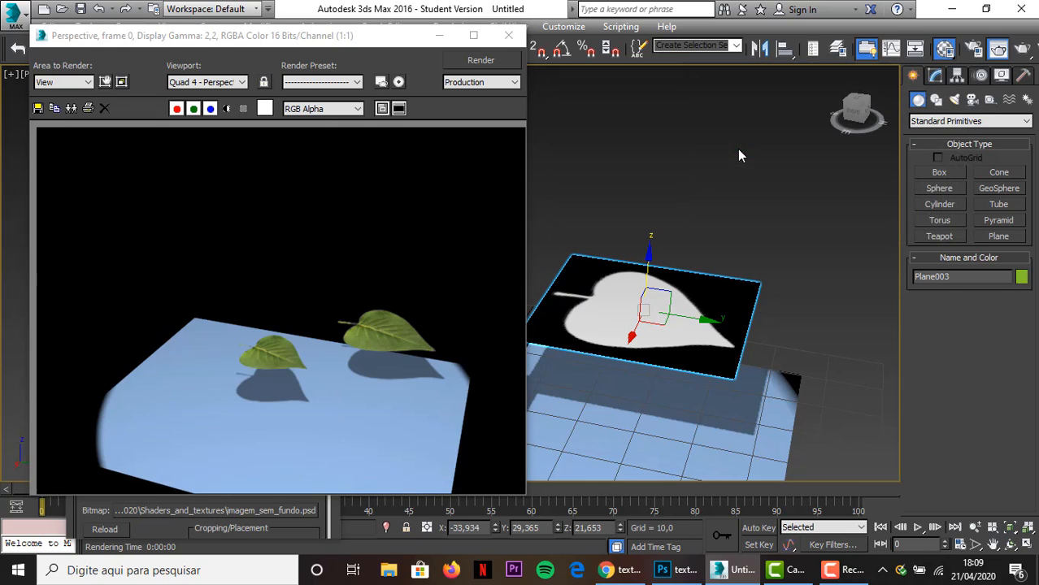
left_click(508, 35)
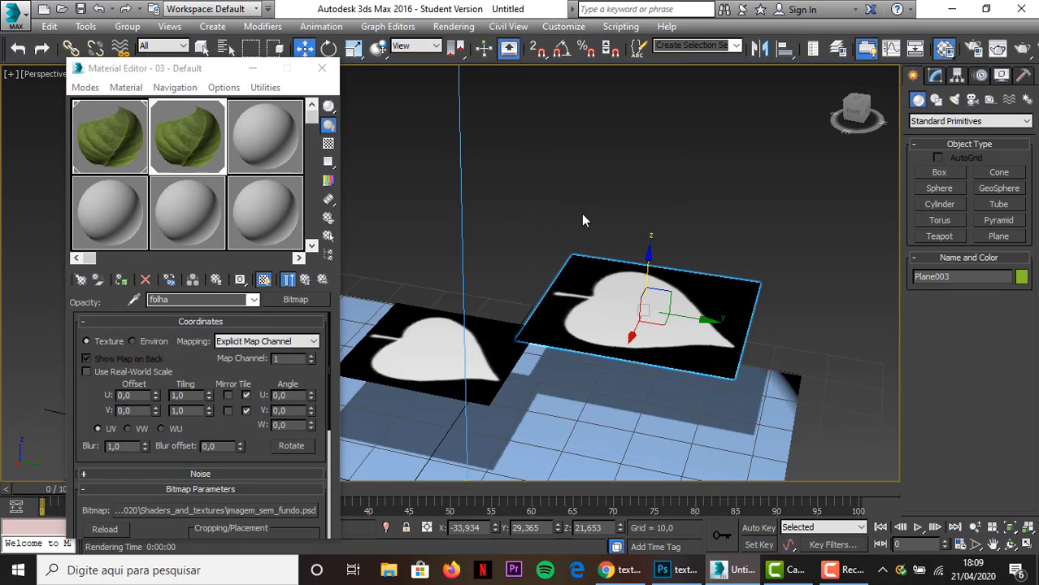